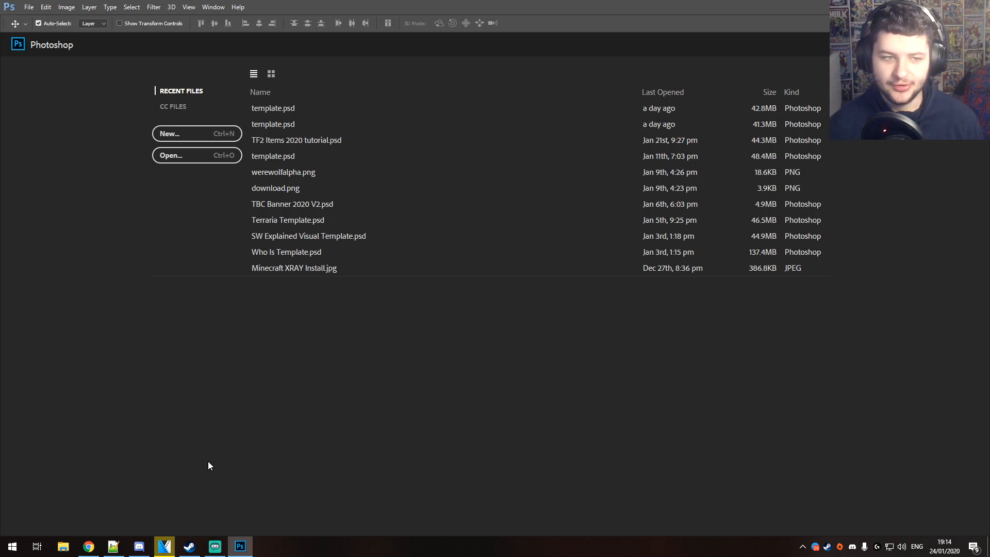
Start a new document and name it Thumbnail
click(182, 135)
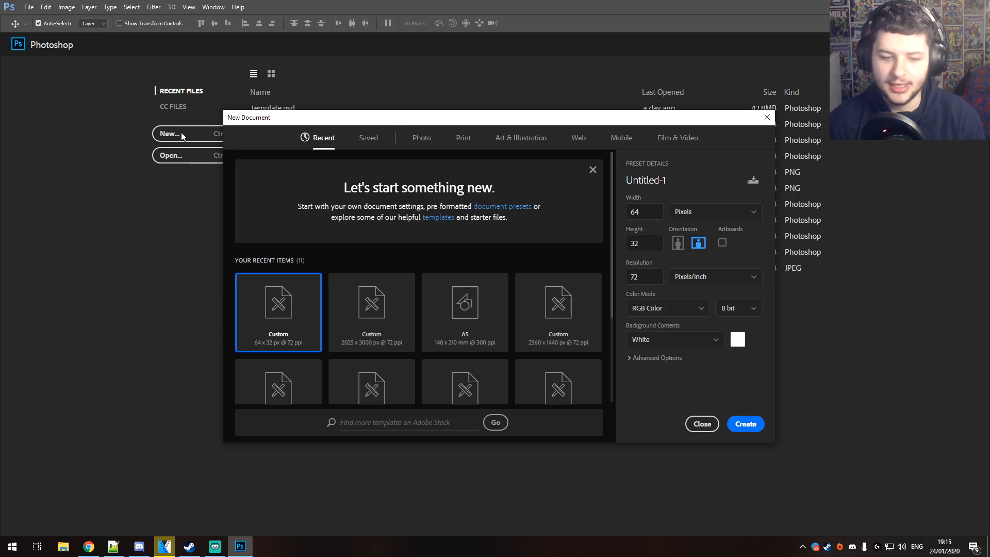
scroll(319, 278, down, 3)
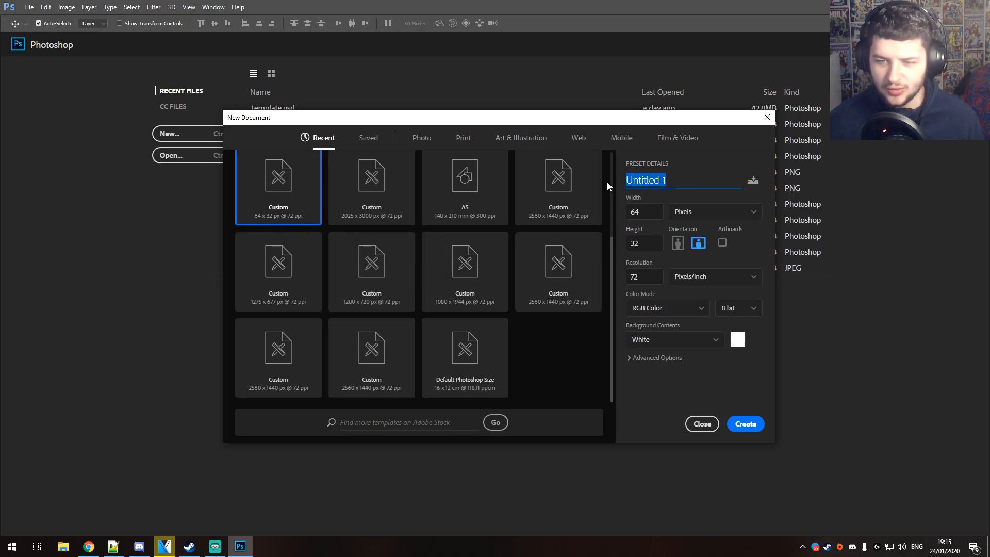
text(P)
key(BackSpace)
text(Thumbnail)
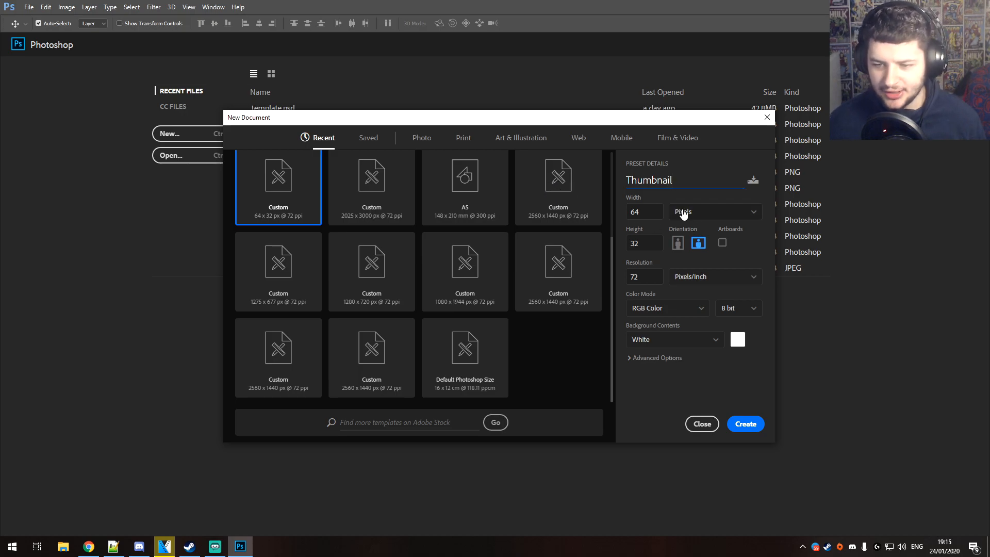
Set the new document's size to 1920 by 1080 with pixels as the unit
drag(649, 213, 559, 210)
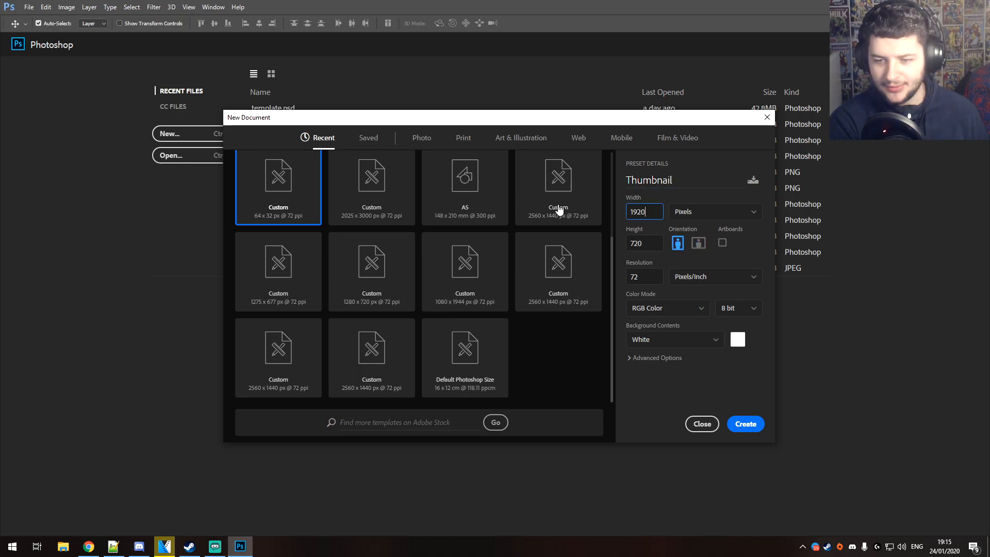
key(Tab)
text(10)
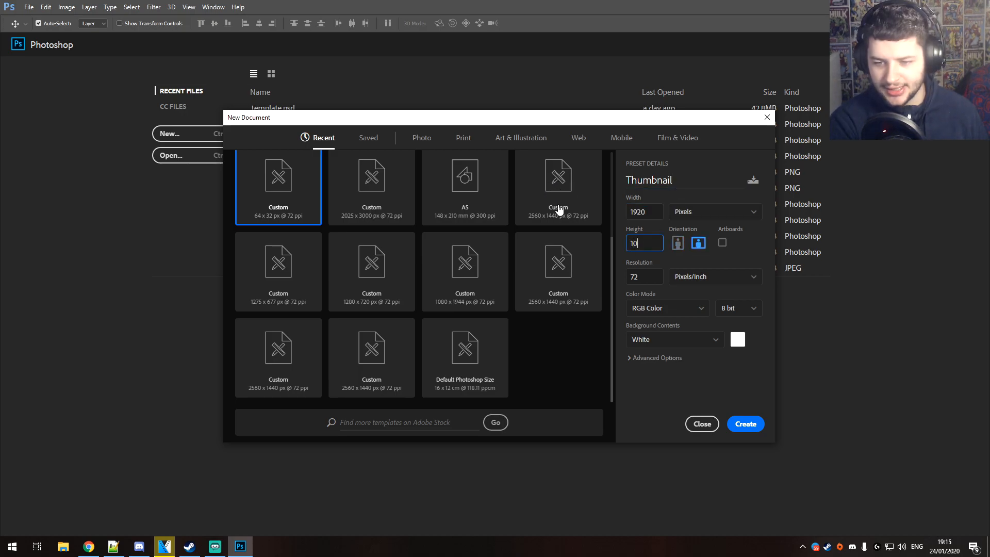
text(80)
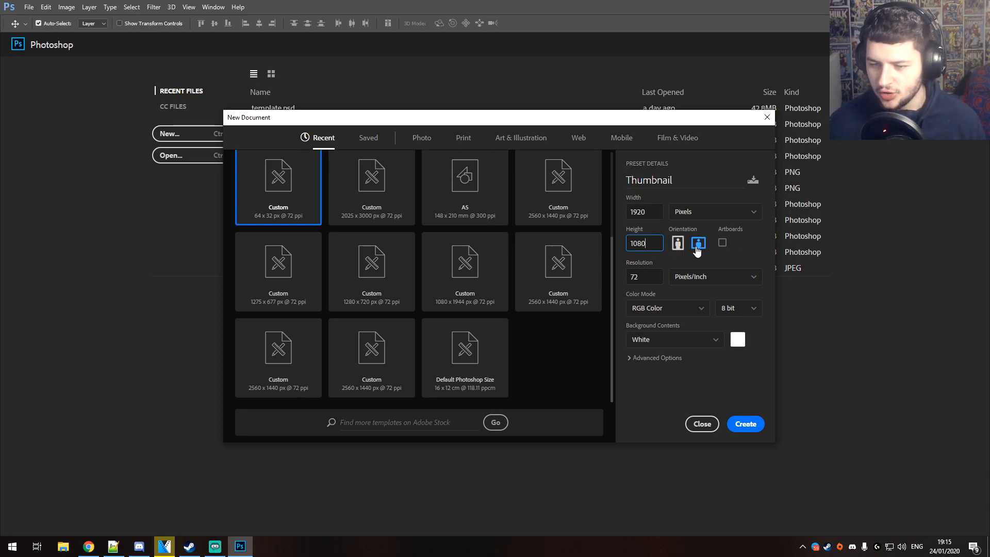
click(699, 216)
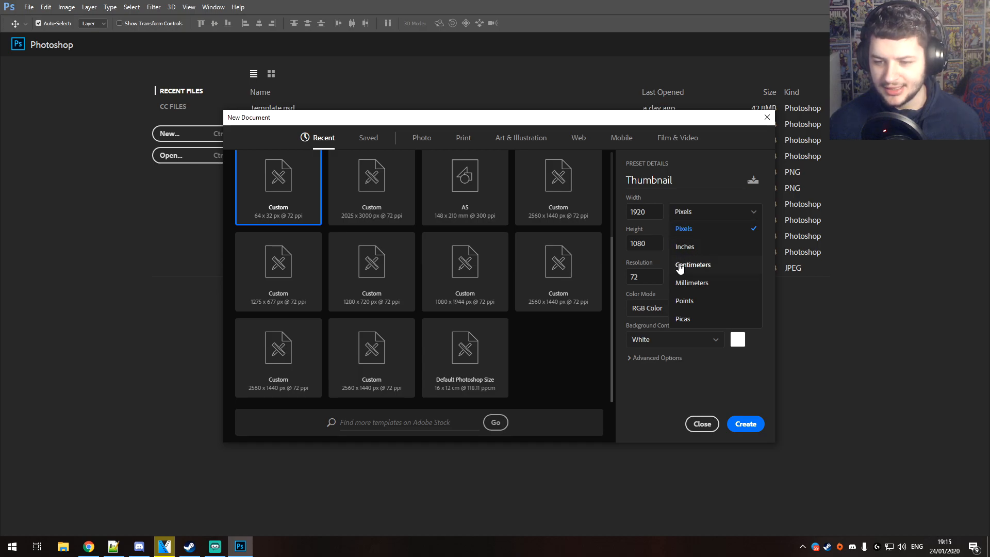
click(679, 220)
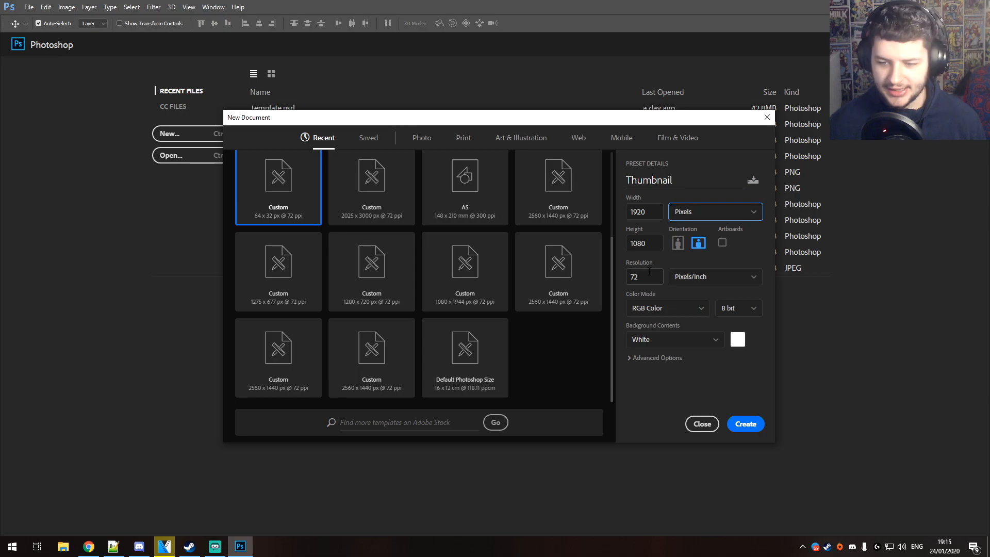
Keep 8 bit color depth and a white background for the new document and create it
click(733, 312)
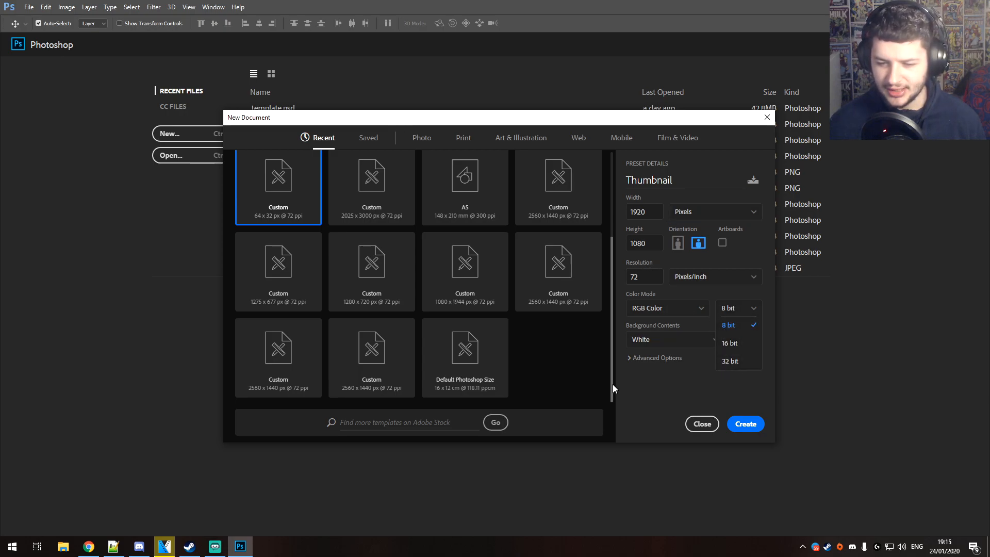
click(657, 339)
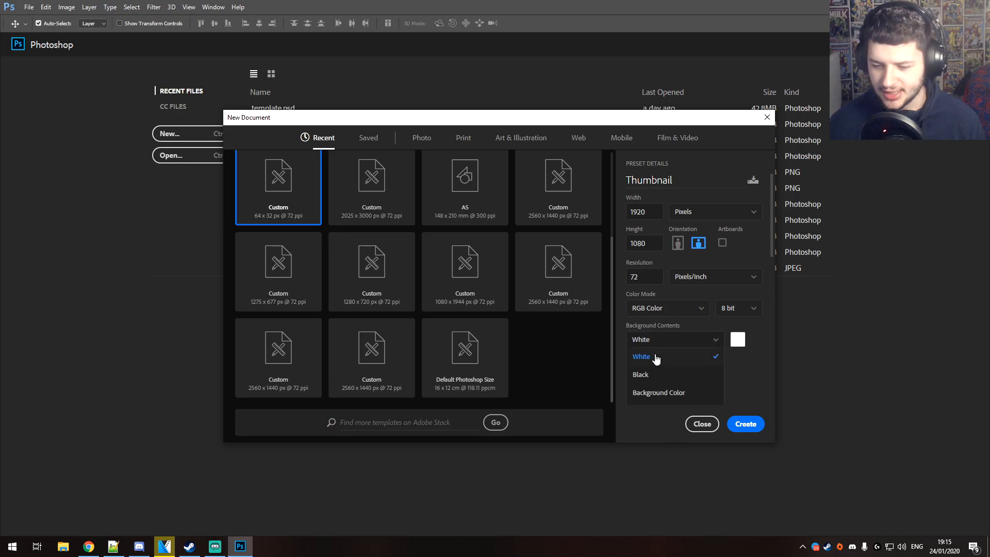
click(642, 356)
click(642, 357)
scroll(642, 356, down, 2)
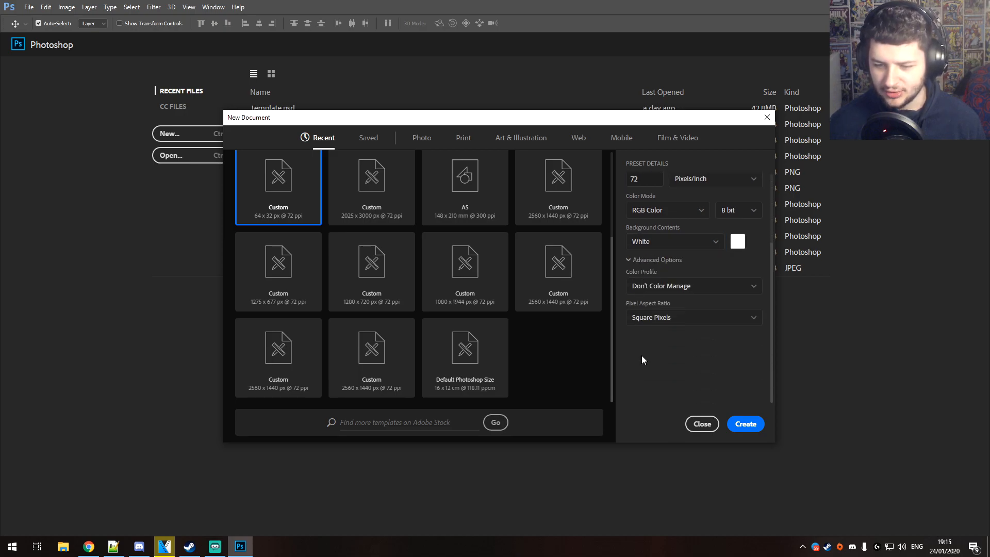
click(649, 259)
click(737, 342)
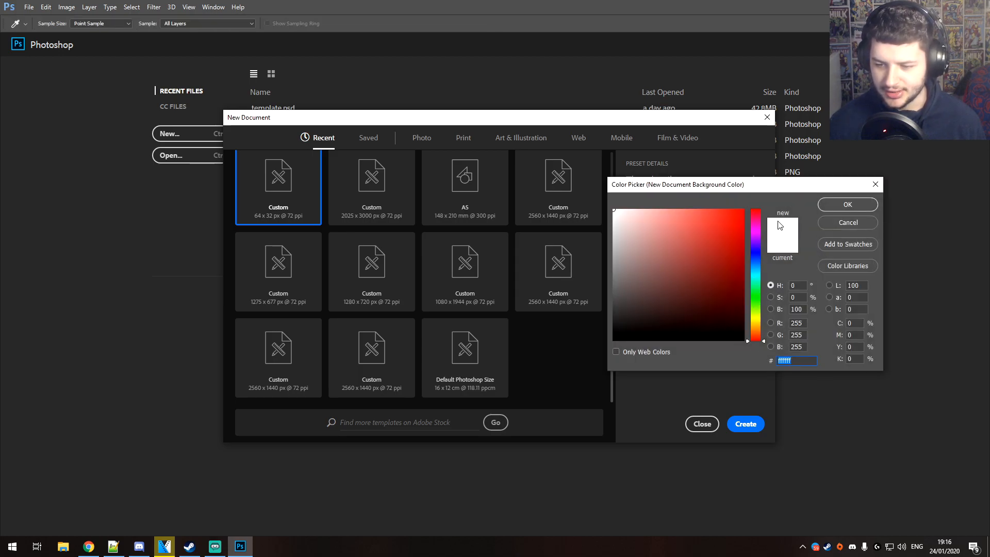
click(846, 205)
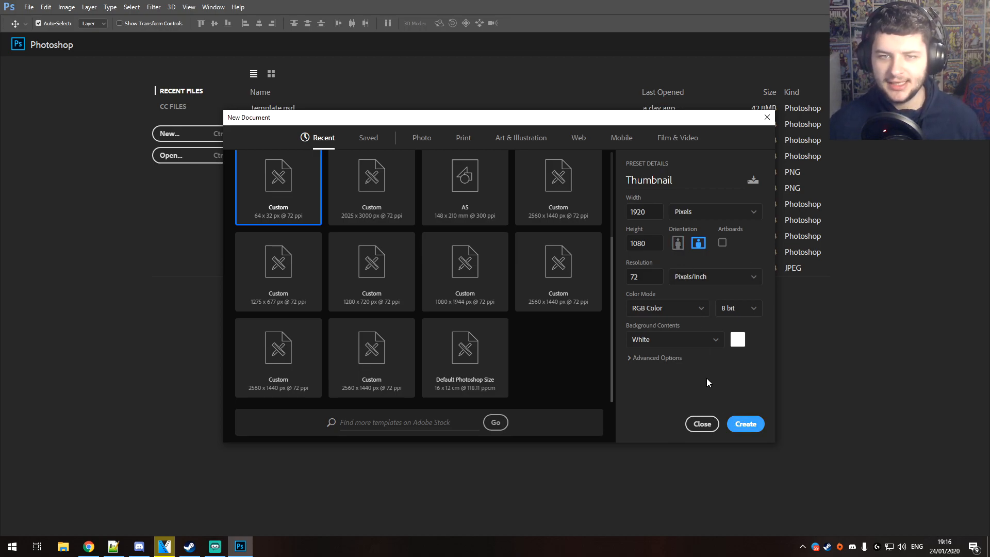
key(Return)
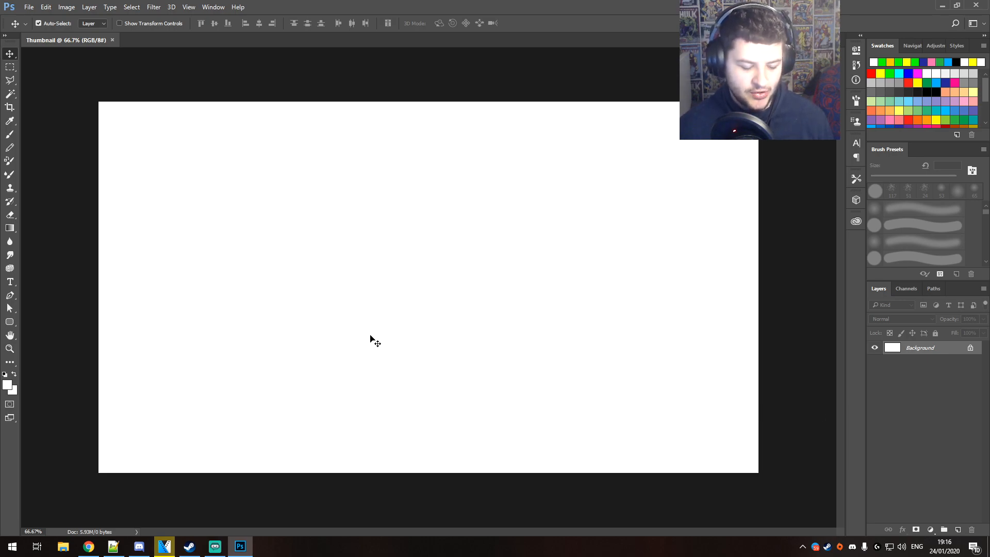
Switch to the File Explorer window with the Minecraft screenshots folder, narrow it and move it aside to expose the canvas
drag(205, 322, 224, 349)
key(Escape)
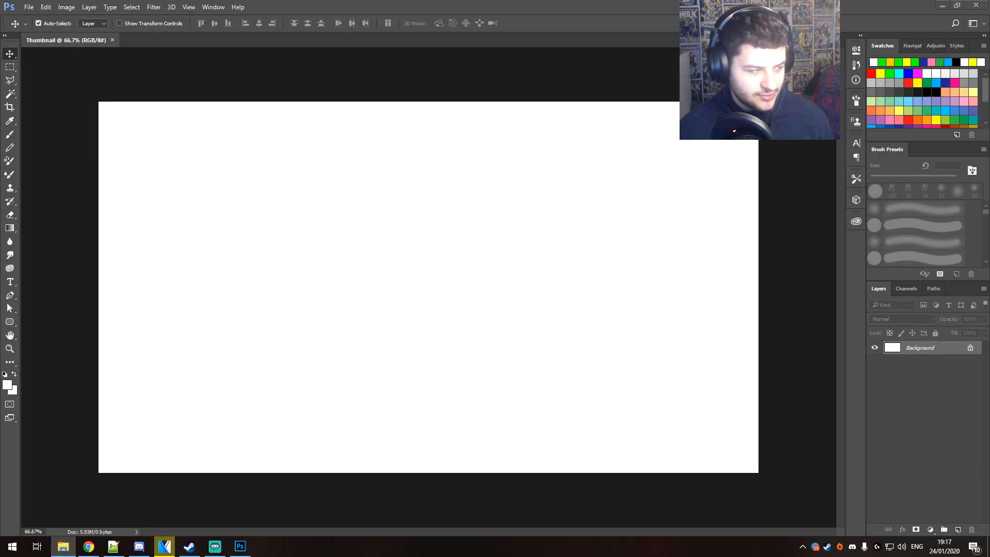
click(63, 547)
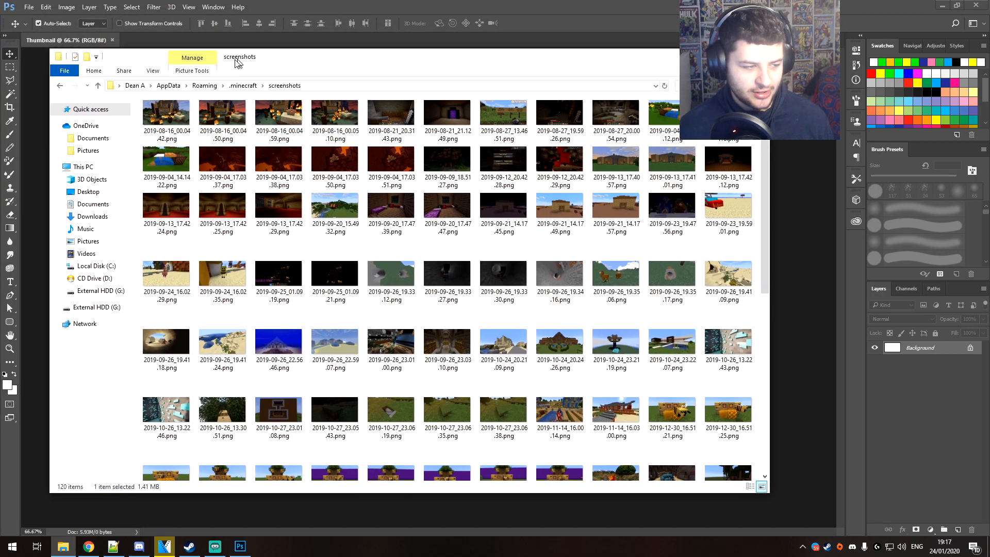
drag(752, 206, 668, 210)
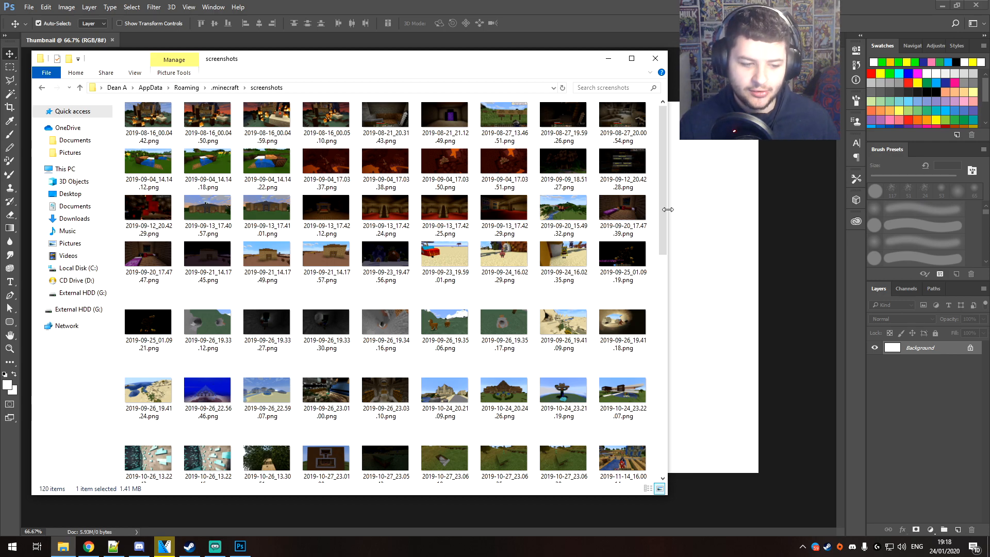
drag(247, 73, 625, 90)
Open the first screenshot in Photos, look through the neighbouring images for a suitable thumbnail background, and close the viewer
click(520, 137)
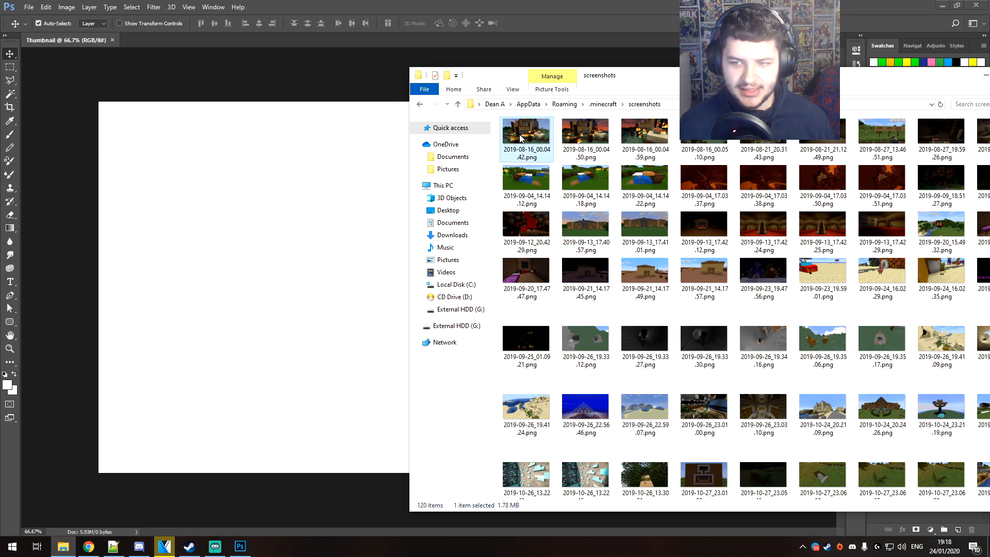
key(Right)
key(Right)
key(Right)
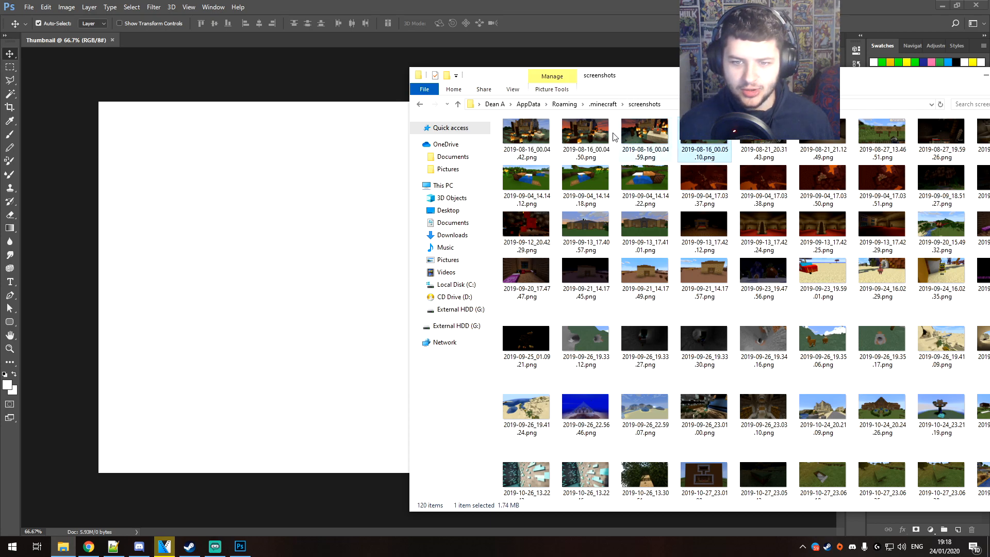
click(538, 134)
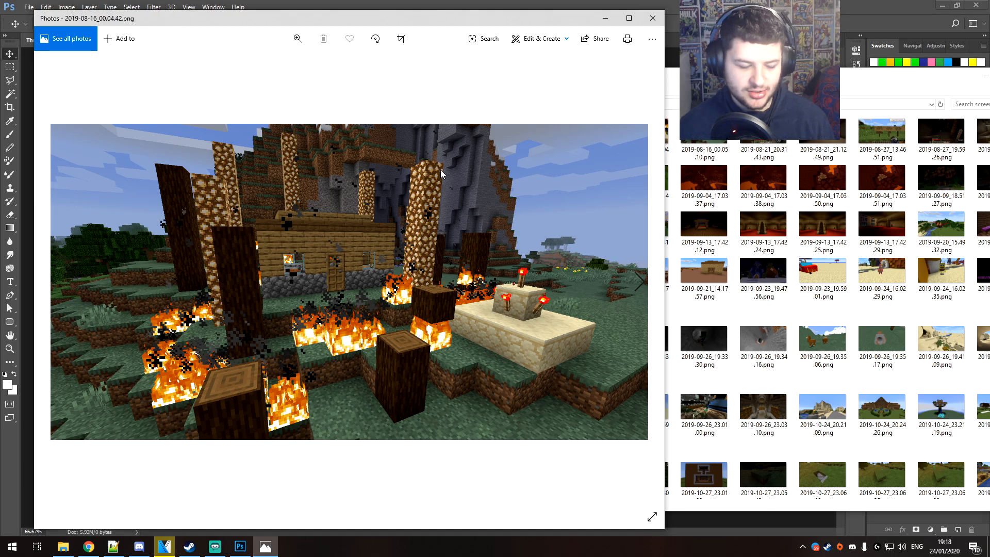
key(Right)
key(Right)
key(Right)
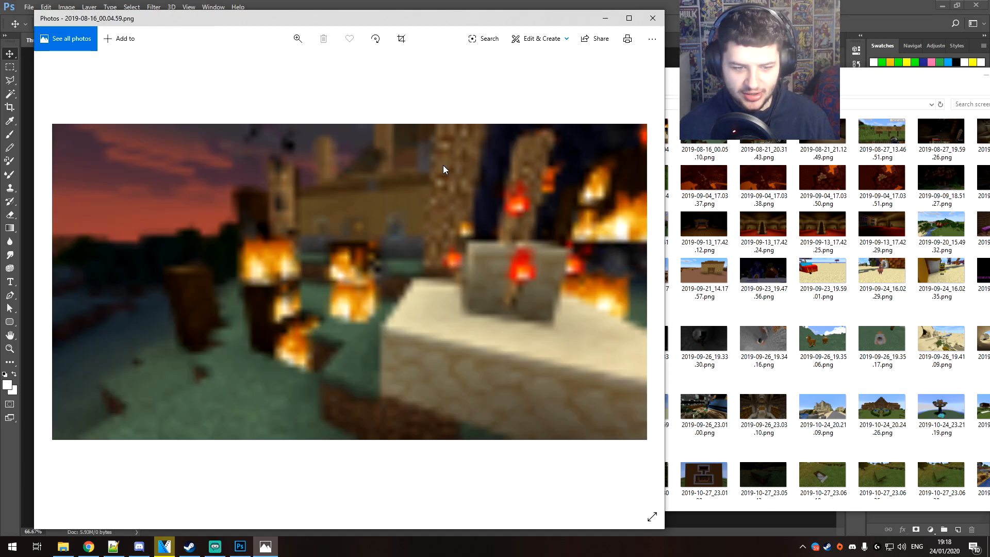
key(Right)
key(Right)
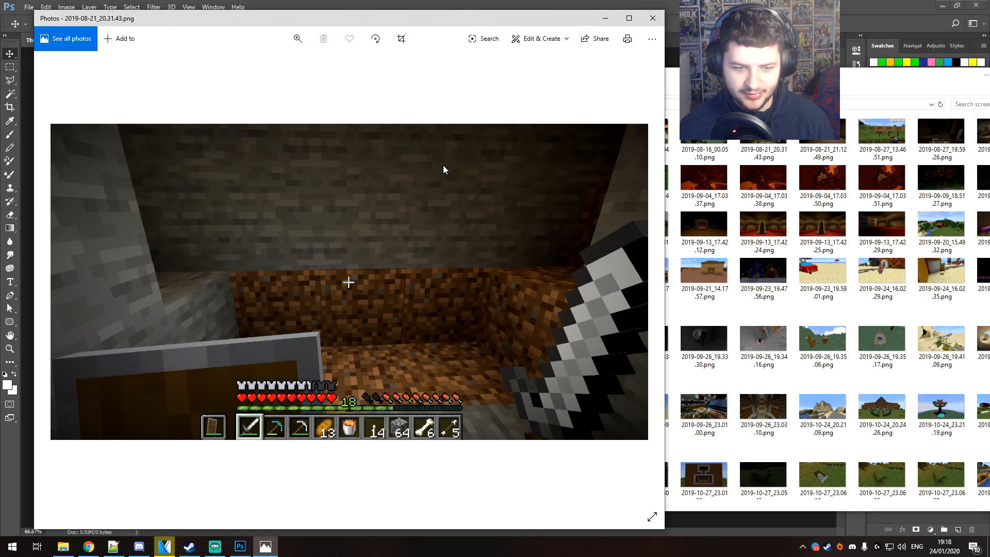
key(Left)
key(Left)
key(Right)
key(Right)
key(Right)
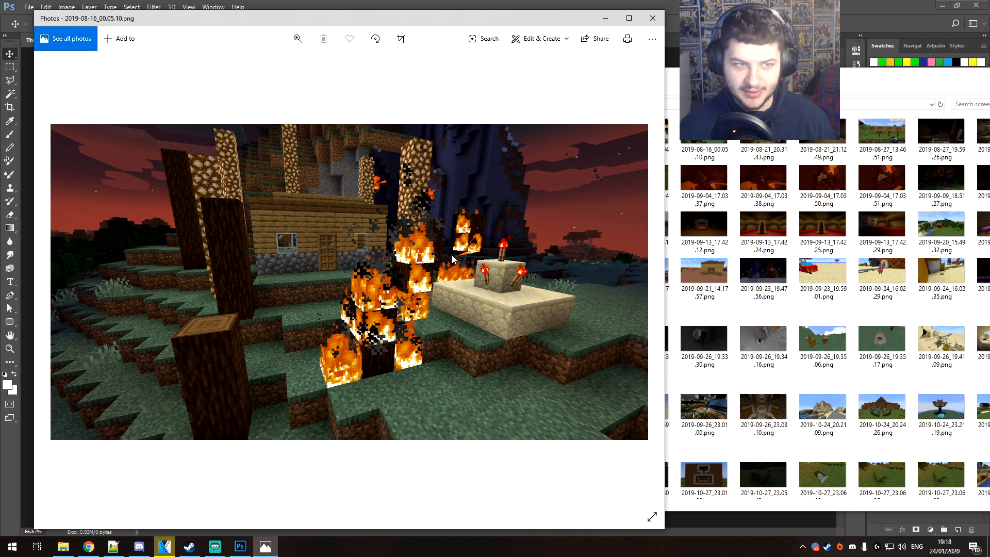
key(Left)
key(alt+F4)
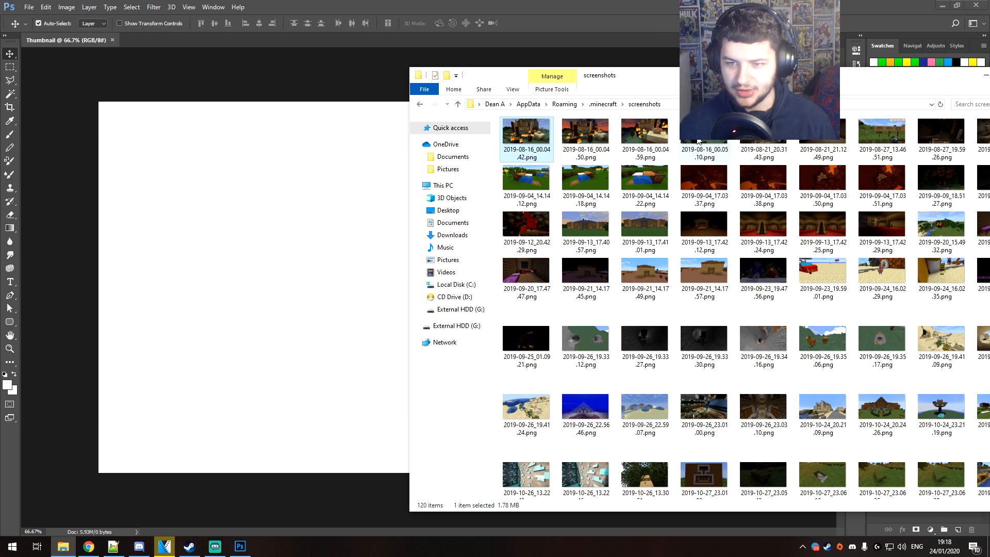
Place the screenshot 2019-08-16_00.05.10.png into the Thumbnail document as a new layer
click(701, 141)
click(362, 185)
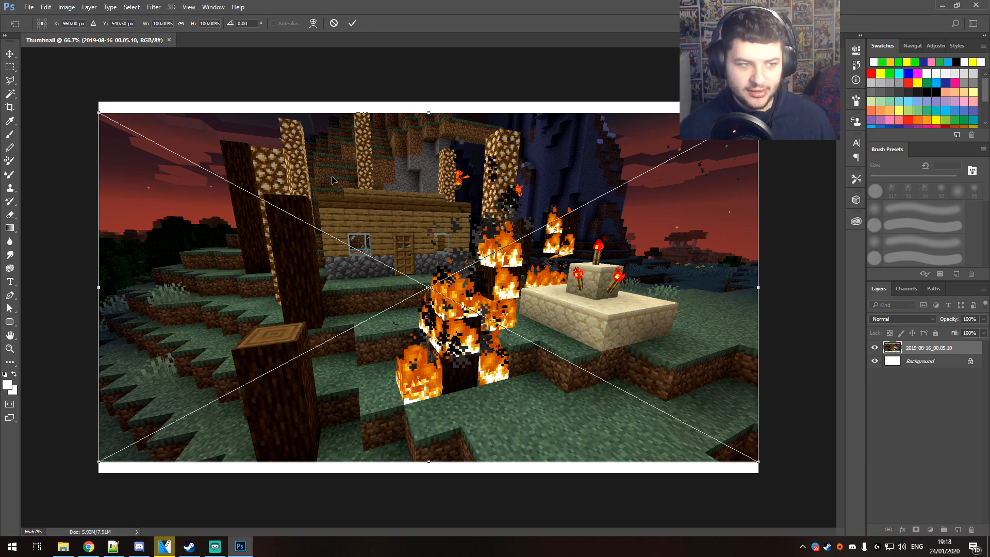
drag(254, 135, 260, 123)
key(Return)
drag(305, 168, 310, 179)
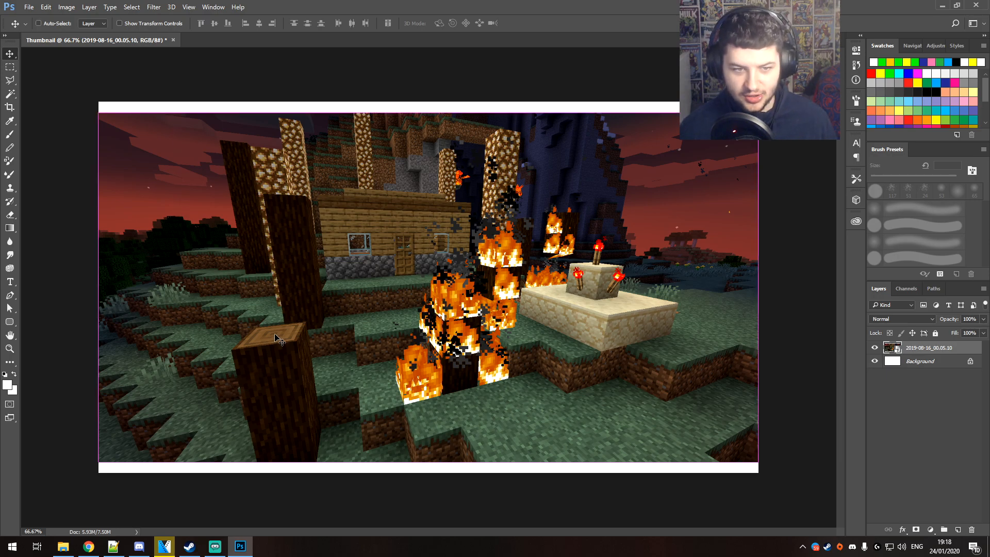
Stretch the screenshot layer vertically with Free Transform to about 106% height so it covers the whole canvas
key(ctrl+t)
drag(429, 112, 429, 101)
drag(429, 464, 429, 473)
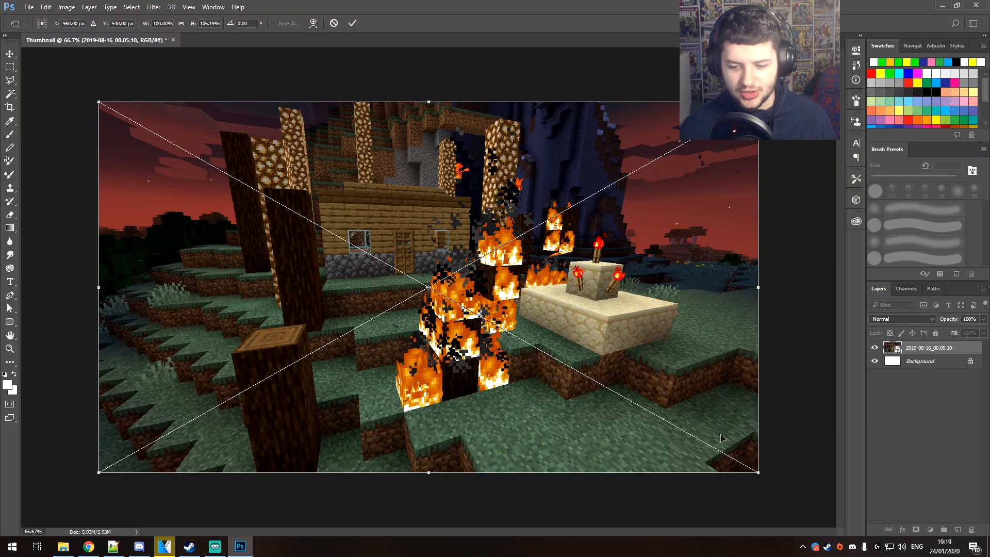
mouse_move(758, 472)
mouse_down()
mouse_move(669, 429)
mouse_move(681, 352)
mouse_move(670, 409)
mouse_move(651, 348)
mouse_move(668, 414)
mouse_move(762, 474)
mouse_up()
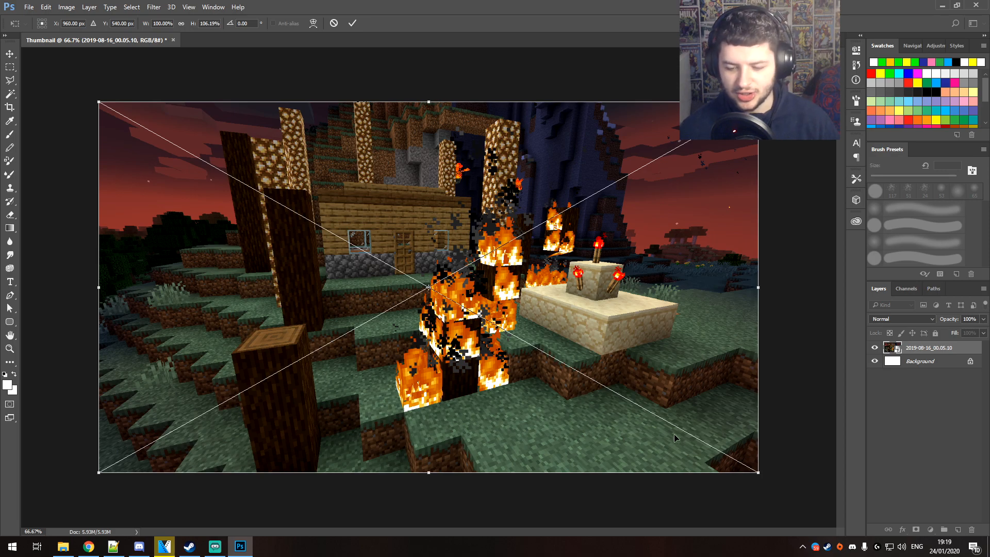
drag(742, 467, 762, 475)
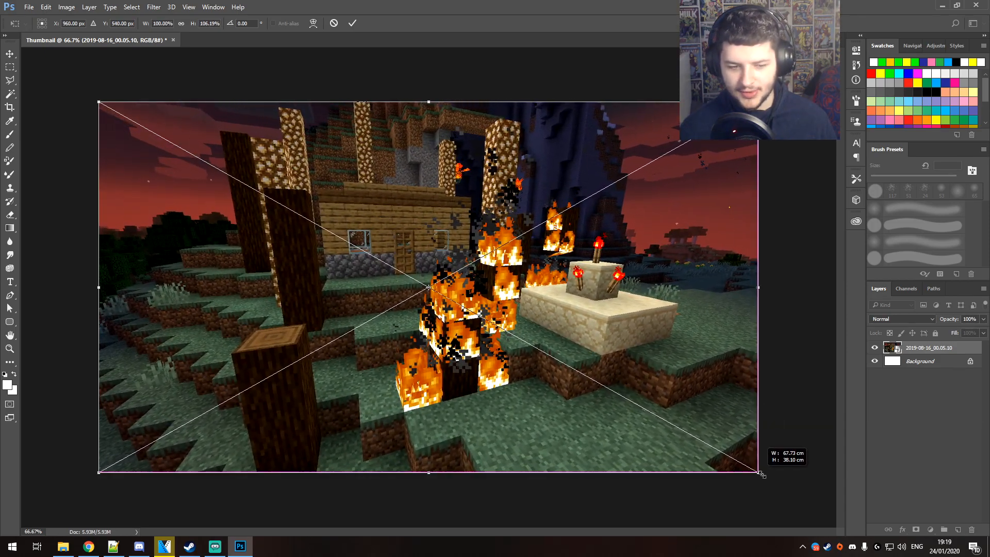
key(Return)
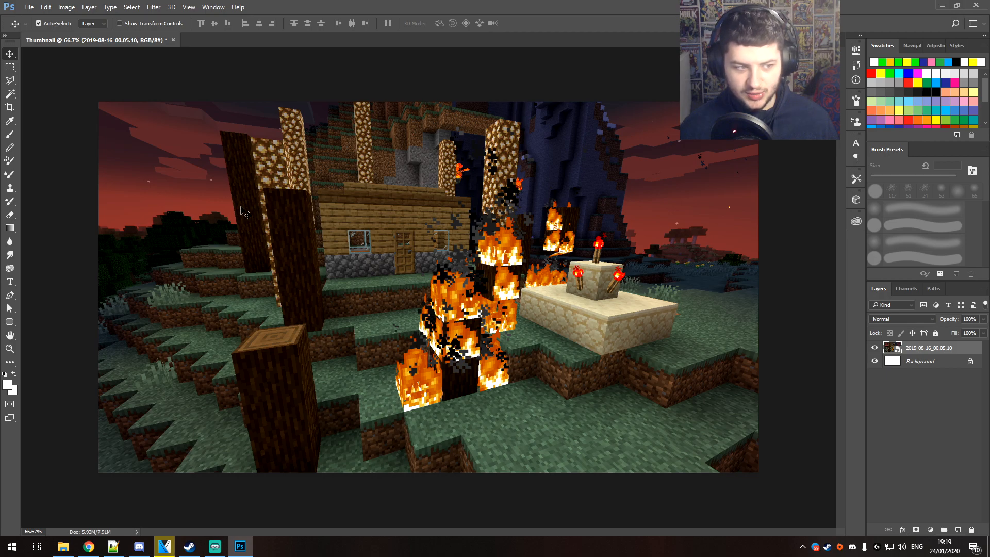
Add the text HEROBRINE over the lower part of the image and color it red
click(494, 417)
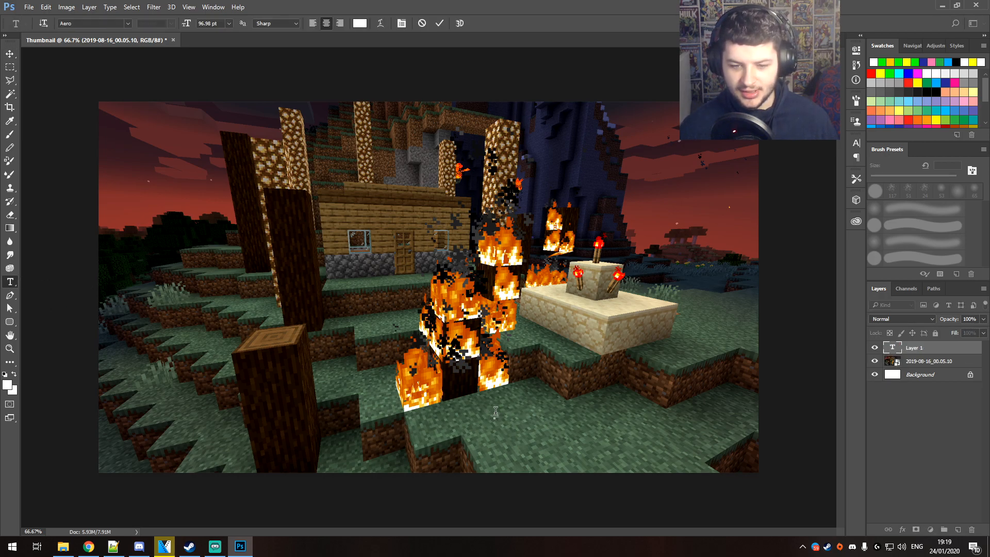
text(HEROBRINE)
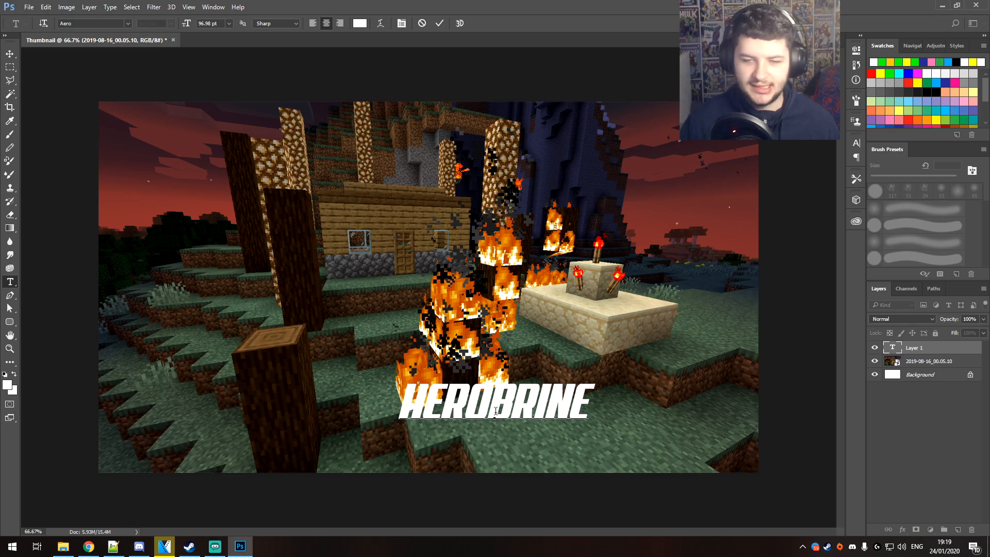
key(ctrl+a)
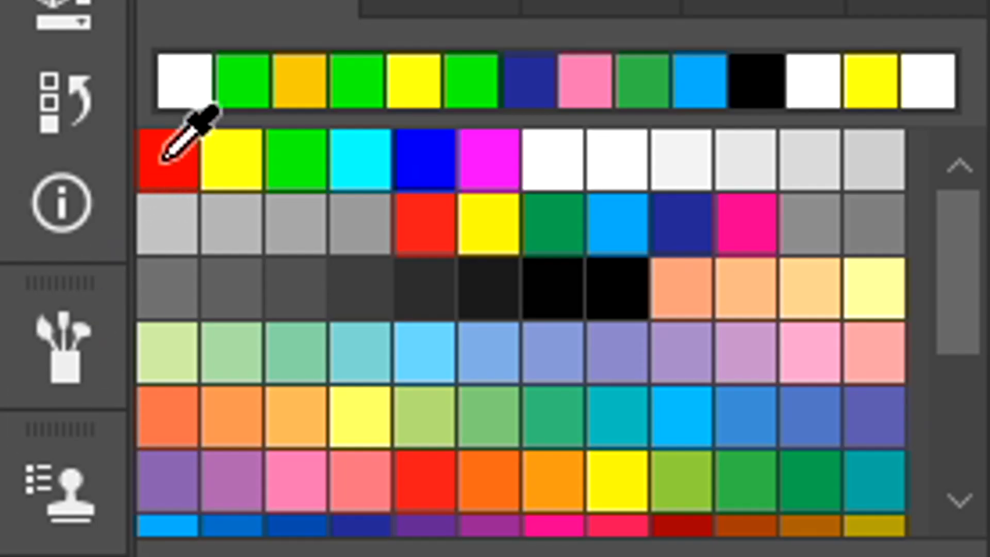
click(872, 73)
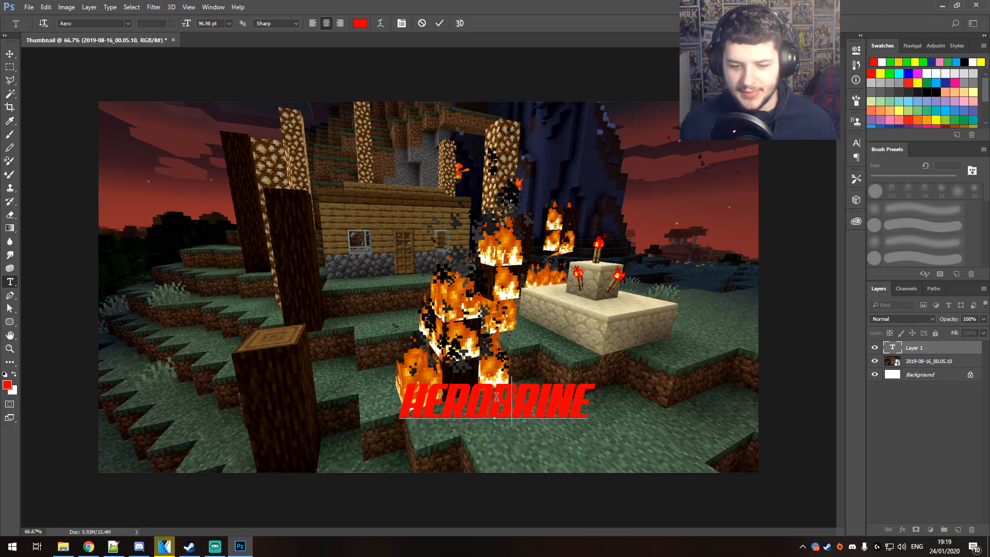
Enlarge the HEROBRINE text with Free Transform and position it in the lower-right corner of the image
click(11, 54)
drag(543, 400, 584, 441)
key(ctrl+t)
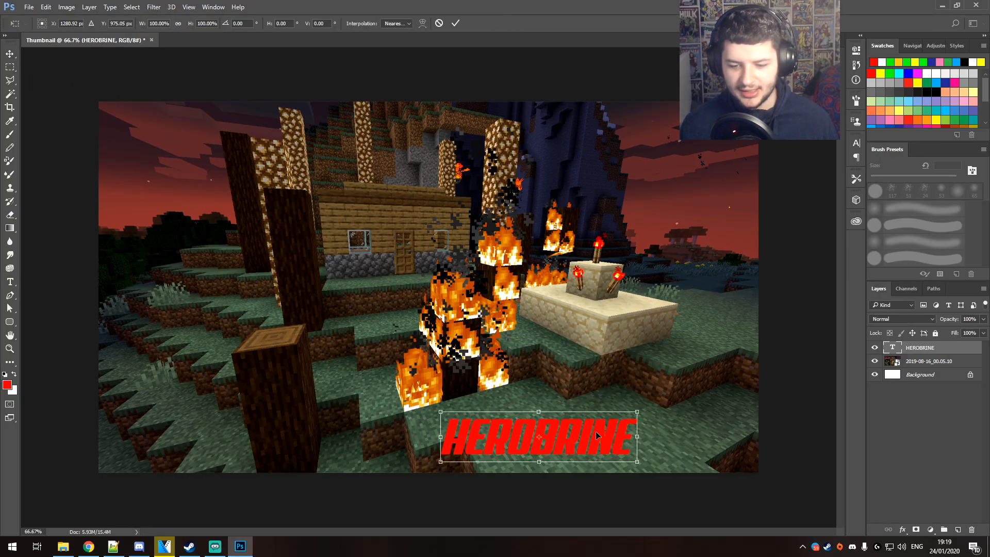
drag(637, 411, 759, 353)
drag(712, 381, 666, 425)
key(Return)
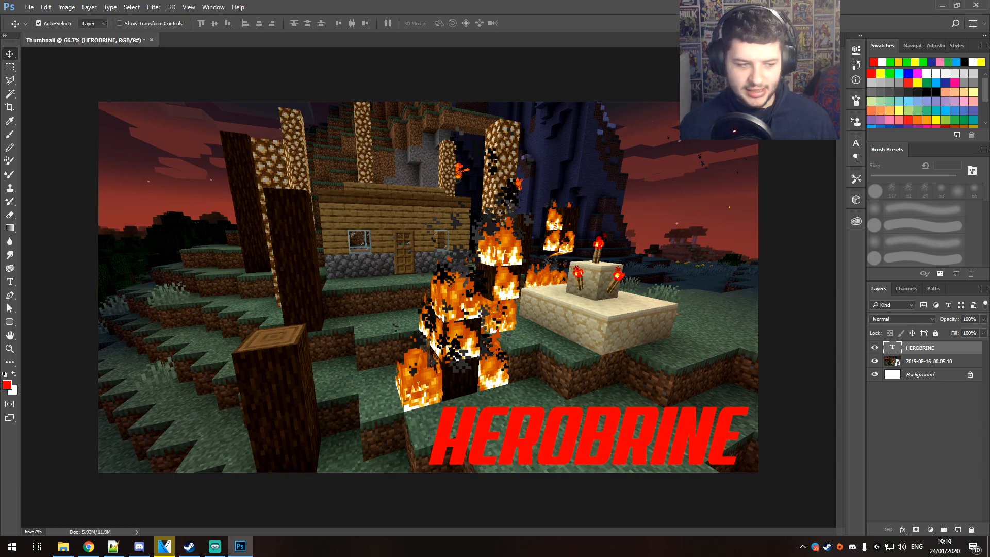
click(15, 282)
double_click(471, 431)
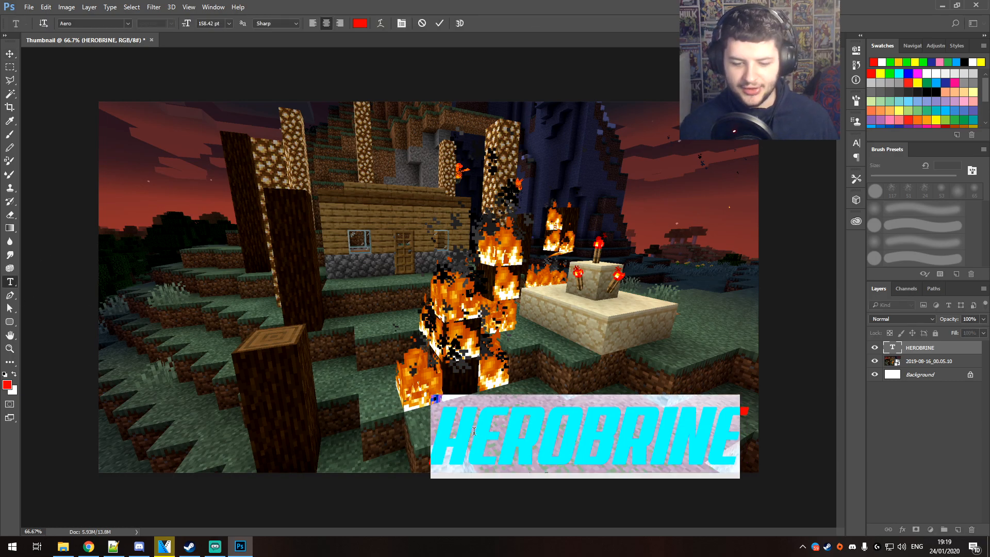
click(15, 55)
key(ctrl+minus)
key(ctrl+minus)
key(ctrl+minus)
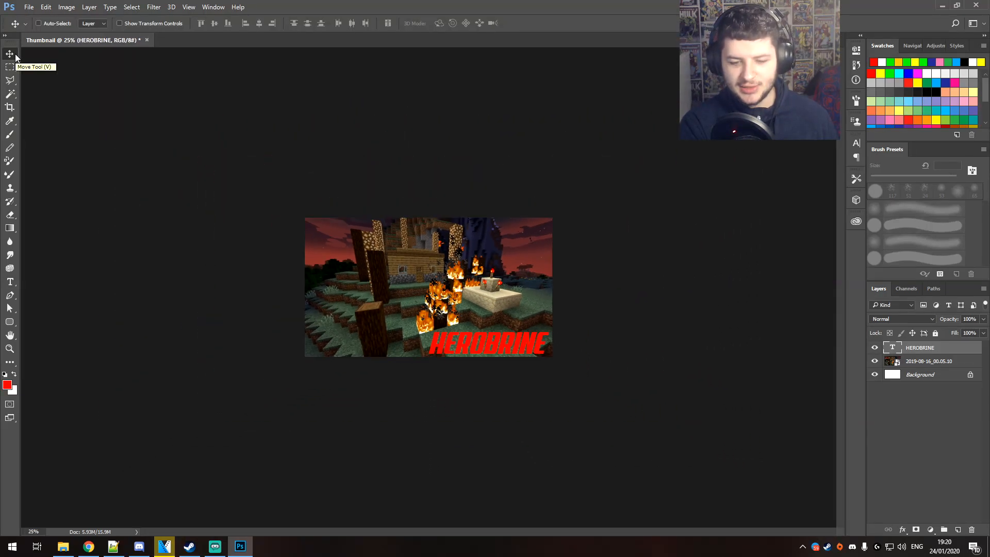
key(ctrl+plus)
key(ctrl+plus)
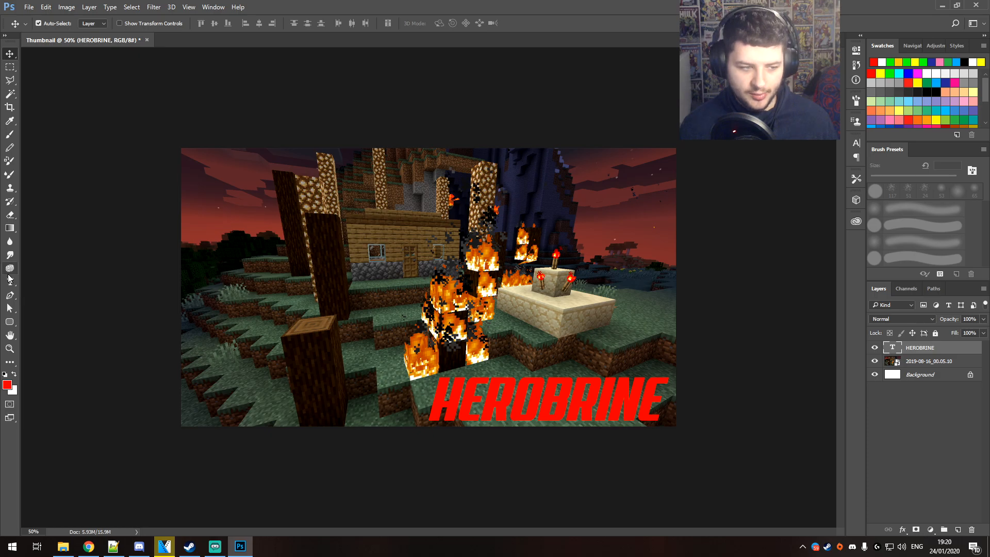
Change the font of the HEROBRINE text to DK Drop Dead Gorgeous
click(8, 280)
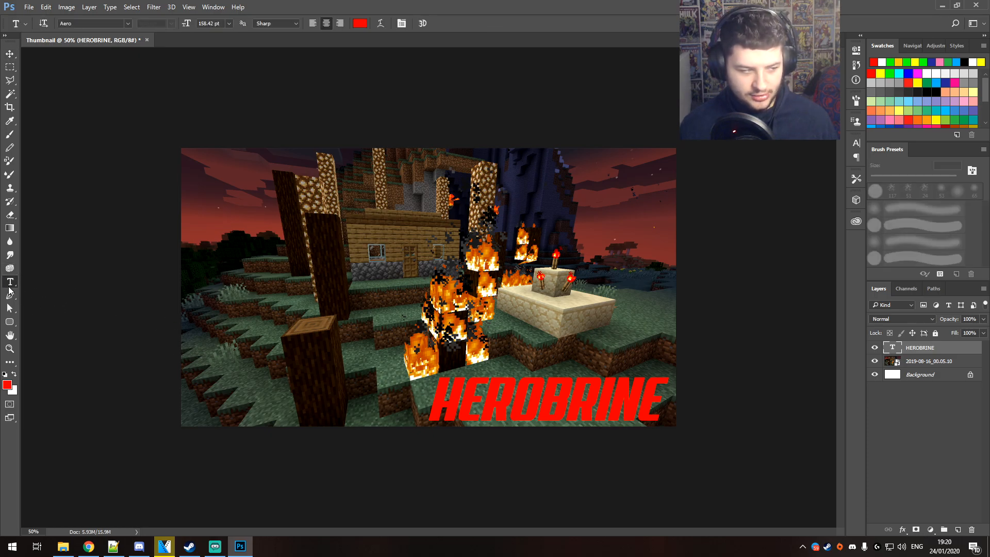
click(507, 408)
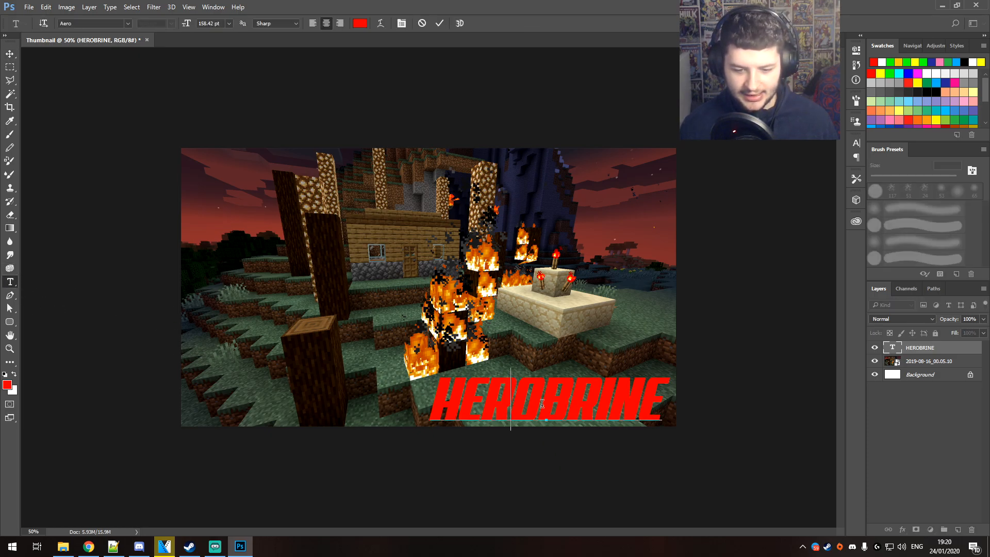
key(ctrl+a)
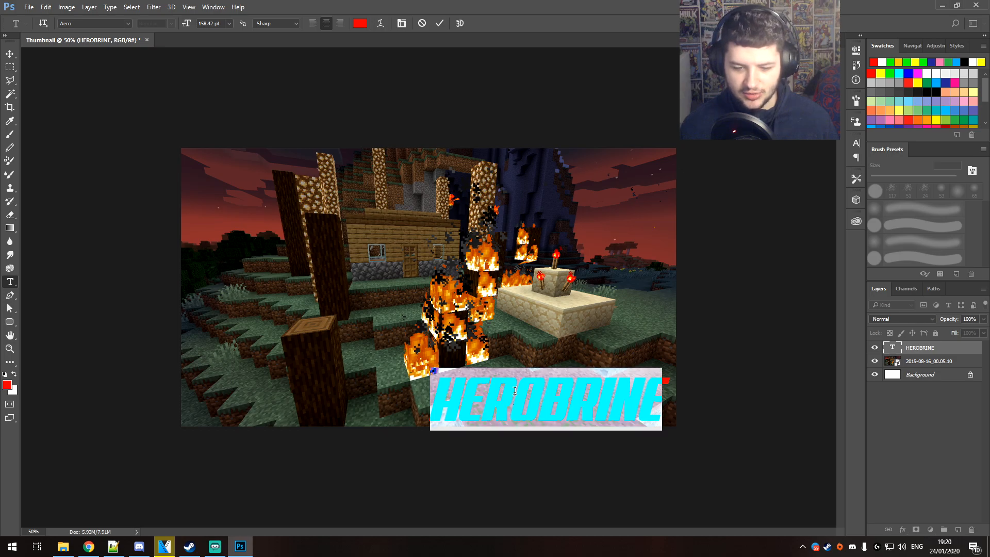
click(128, 23)
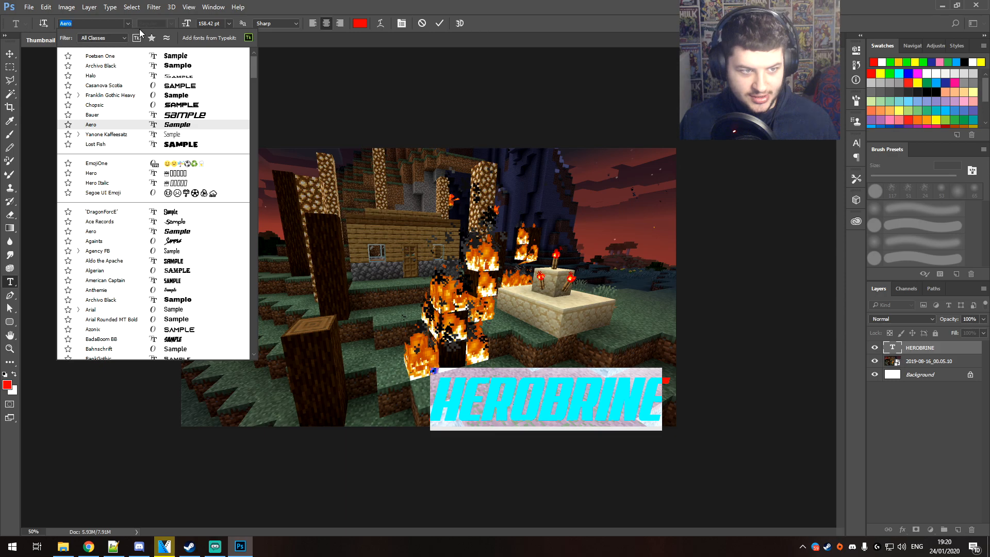
scroll(254, 73, down, 2)
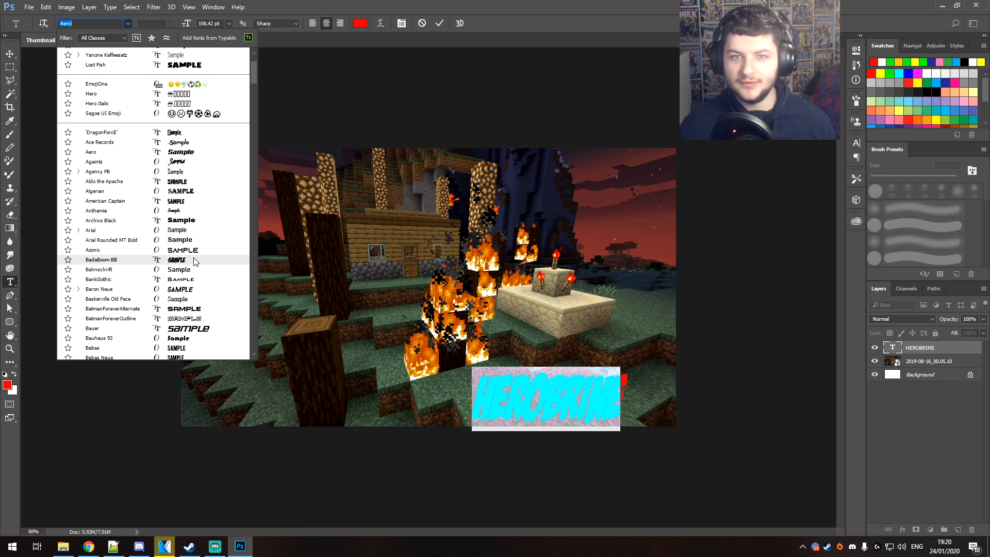
scroll(195, 261, down, 3)
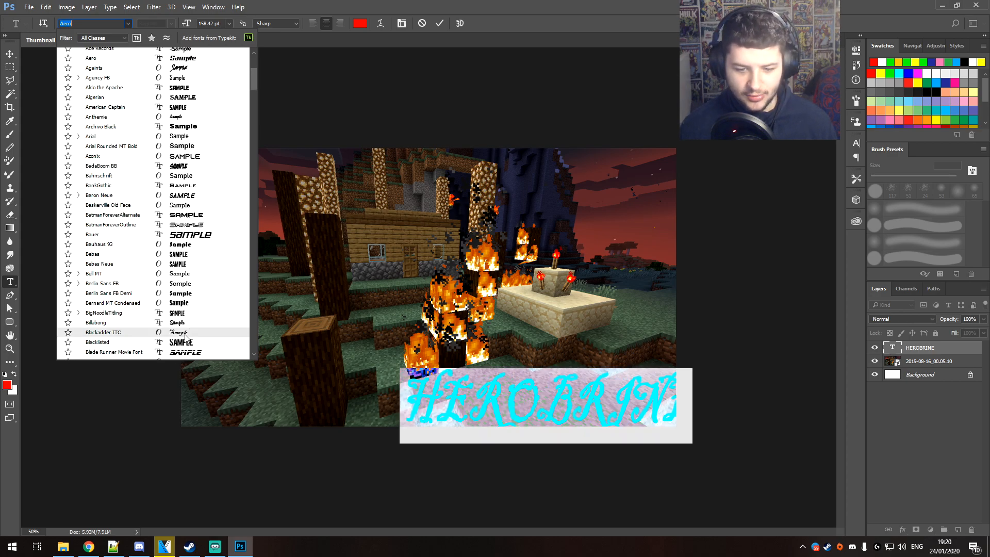
scroll(260, 97, down, 8)
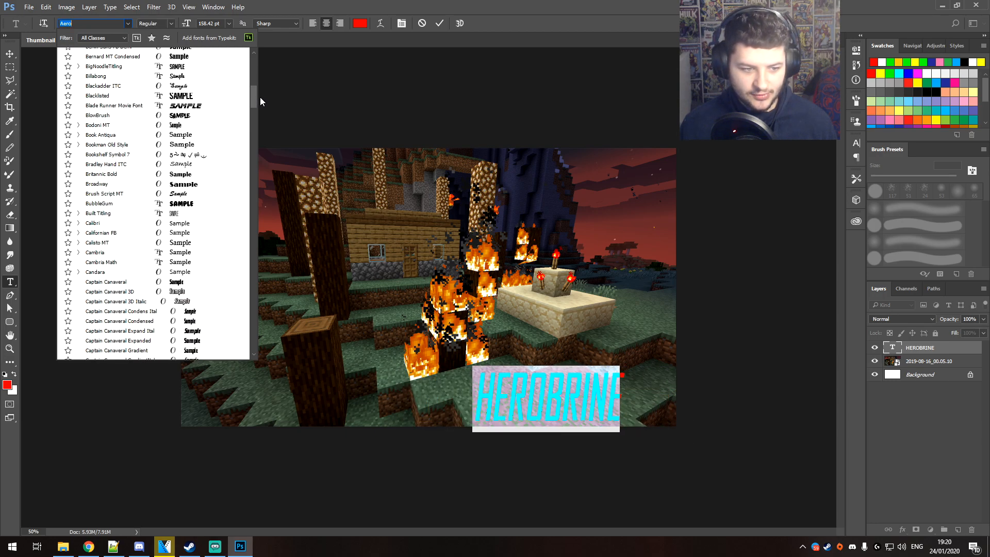
scroll(260, 103, down, 6)
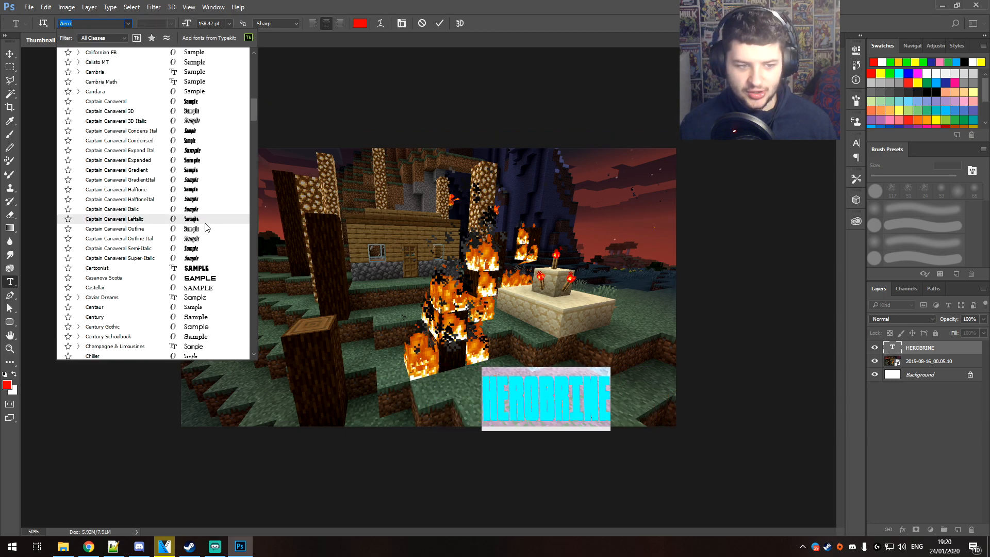
scroll(206, 227, down, 5)
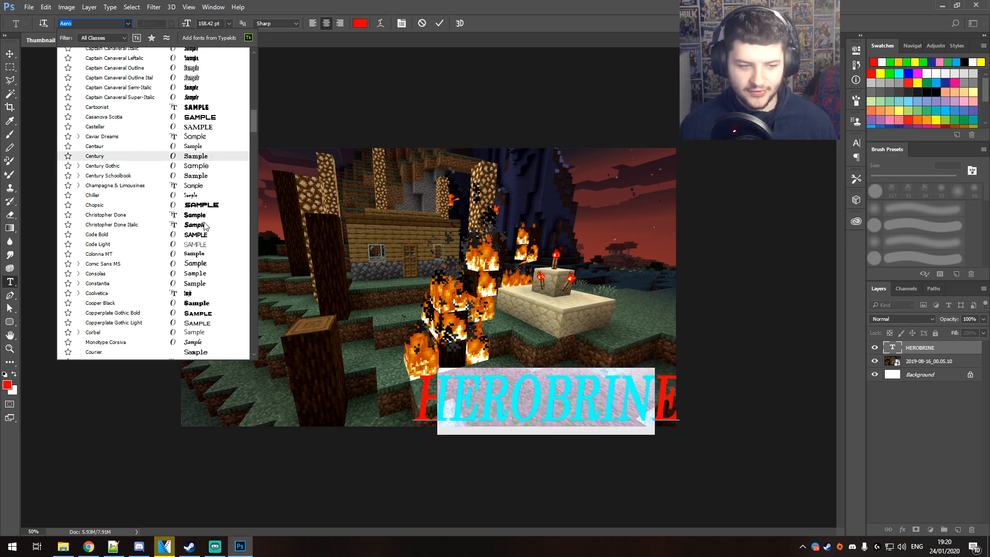
scroll(221, 206, down, 2)
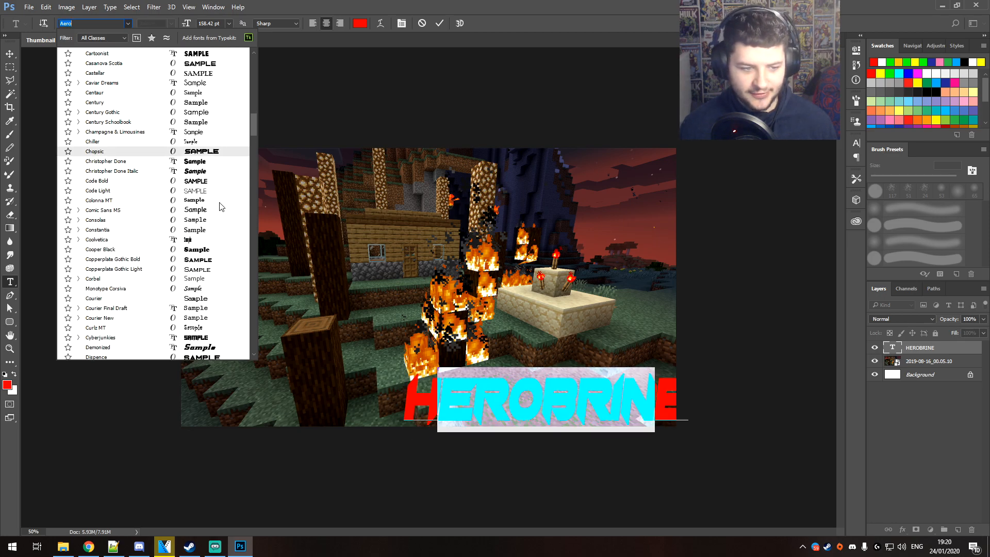
drag(255, 131, 256, 141)
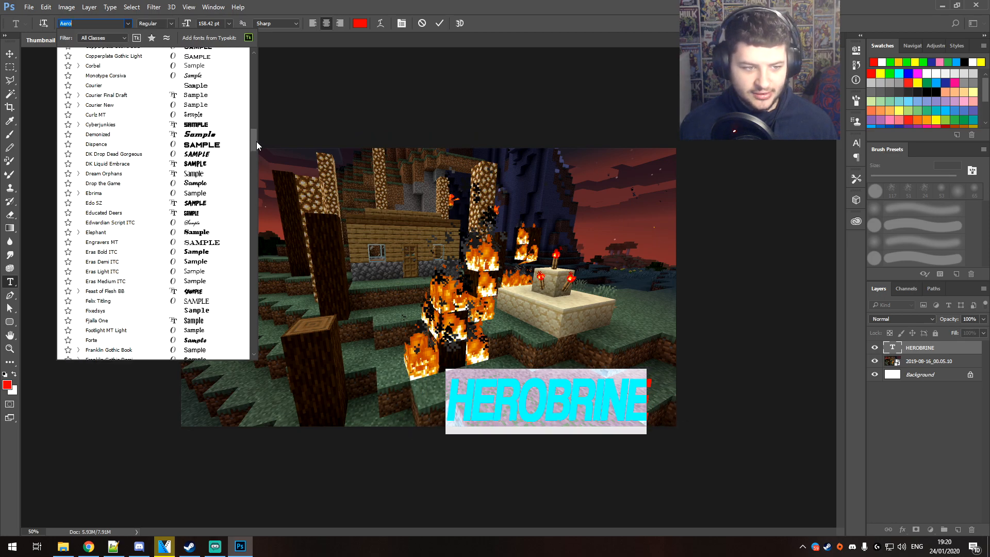
click(224, 154)
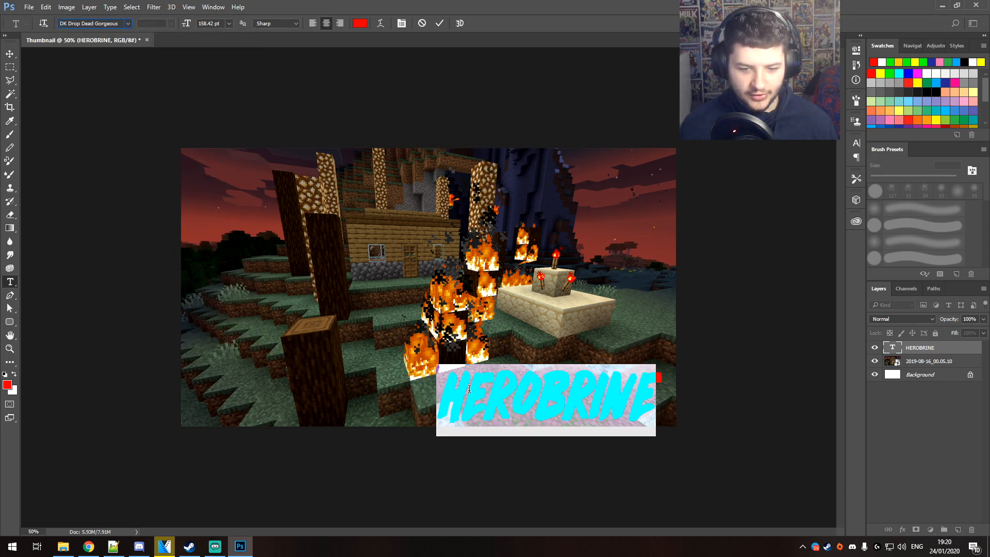
Finish editing the HEROBRINE text and nudge it slightly toward the right edge of the image
click(507, 395)
click(10, 54)
drag(566, 393, 571, 392)
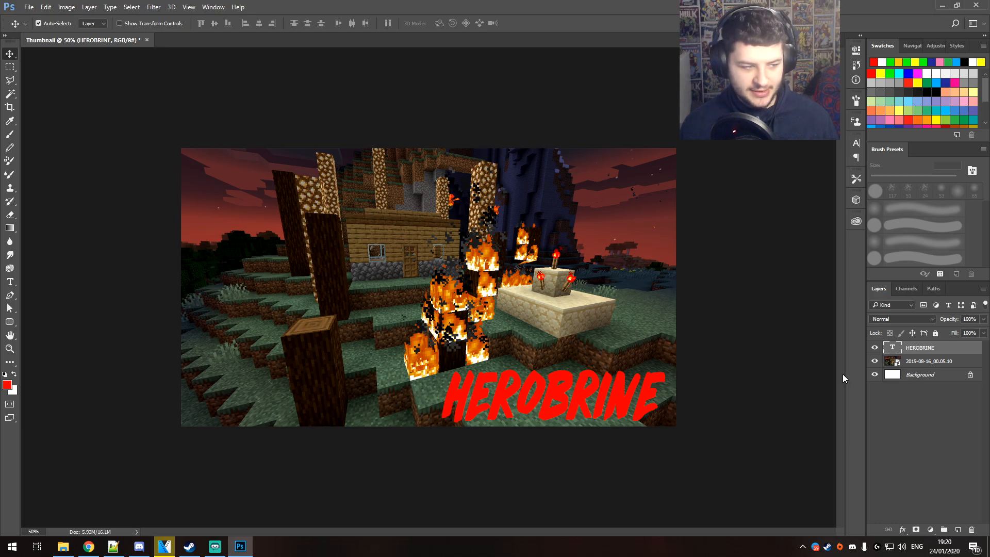
Open the layer style settings of the HEROBRINE text layer and enable Bevel & Emboss
right_click(941, 350)
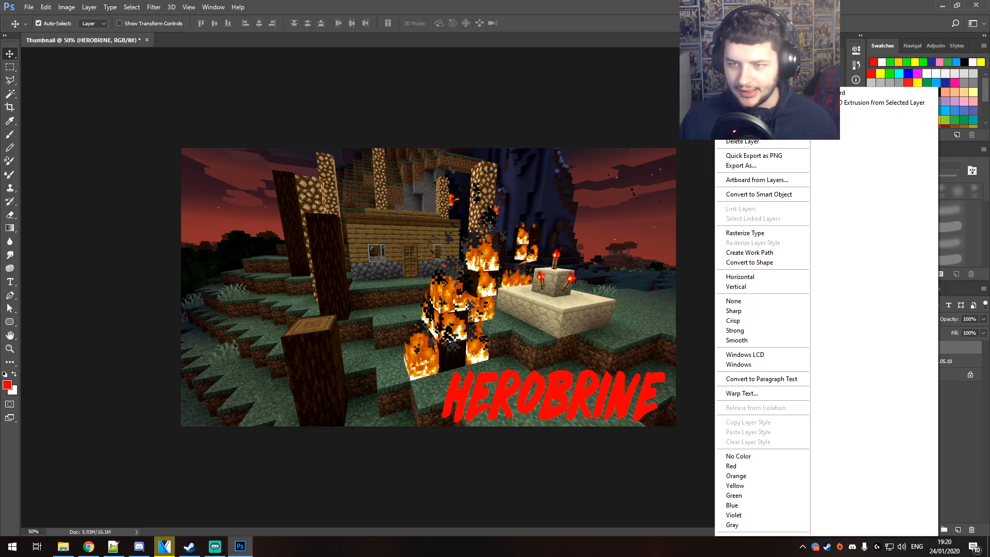
click(742, 93)
drag(589, 128, 650, 90)
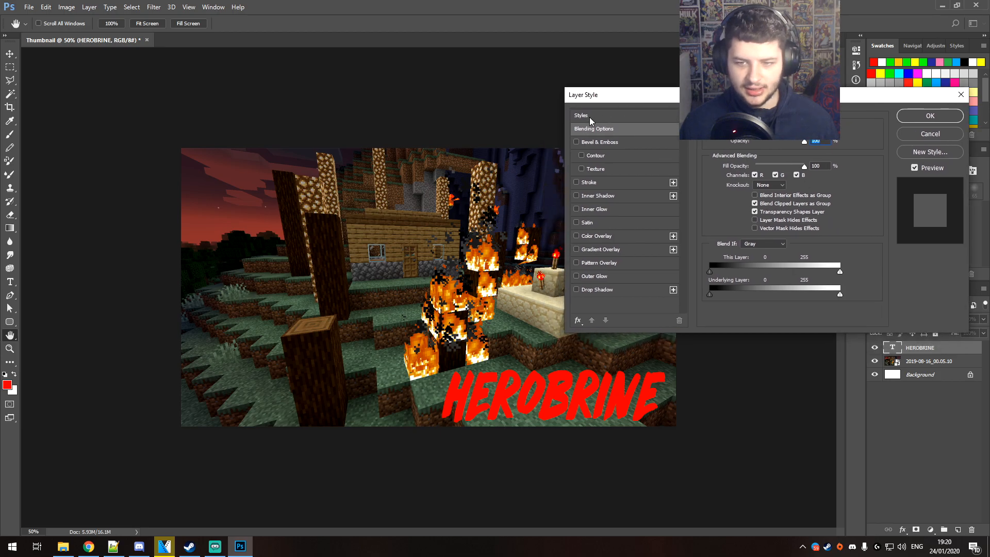
click(577, 142)
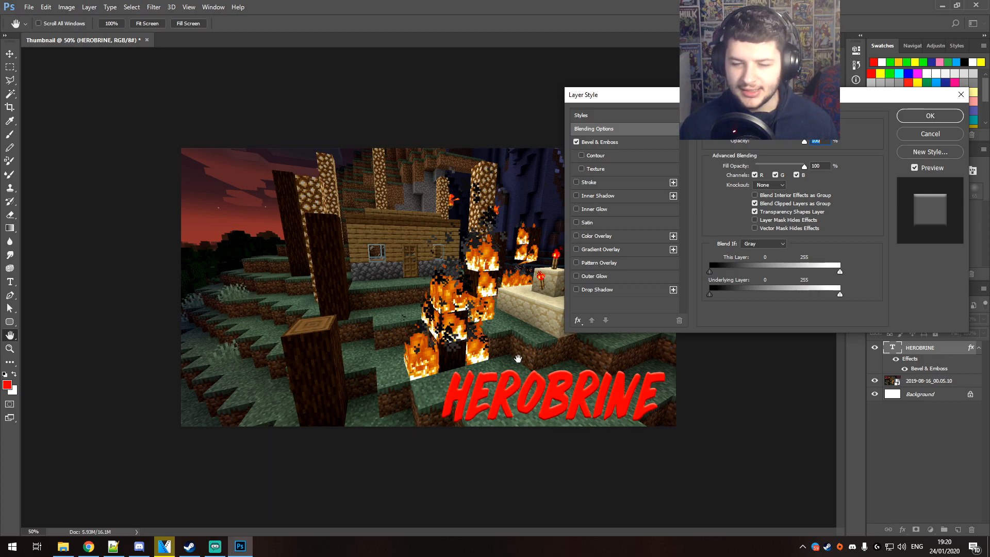
Enable the Contour of the Bevel & Emboss effect and set its range to 4%
click(596, 263)
click(577, 263)
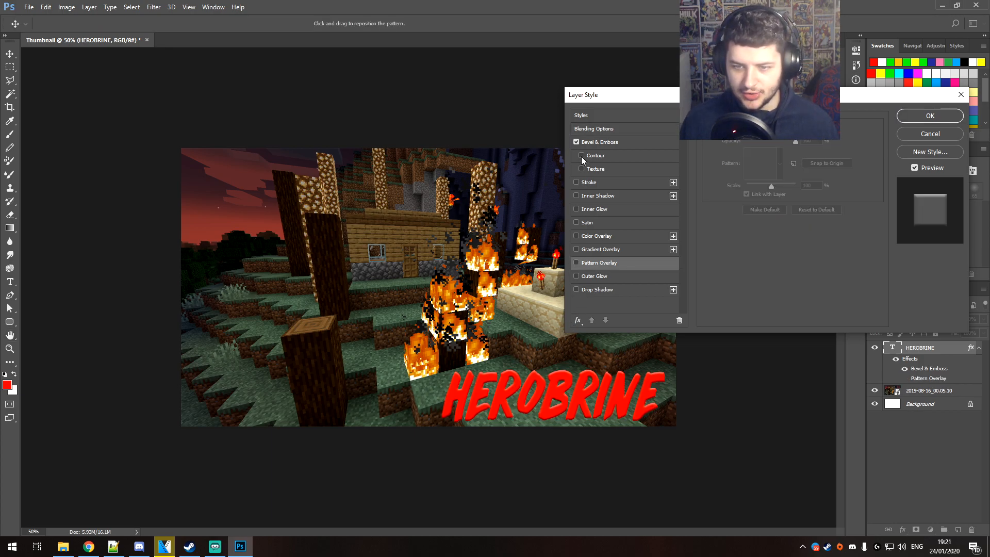
click(582, 155)
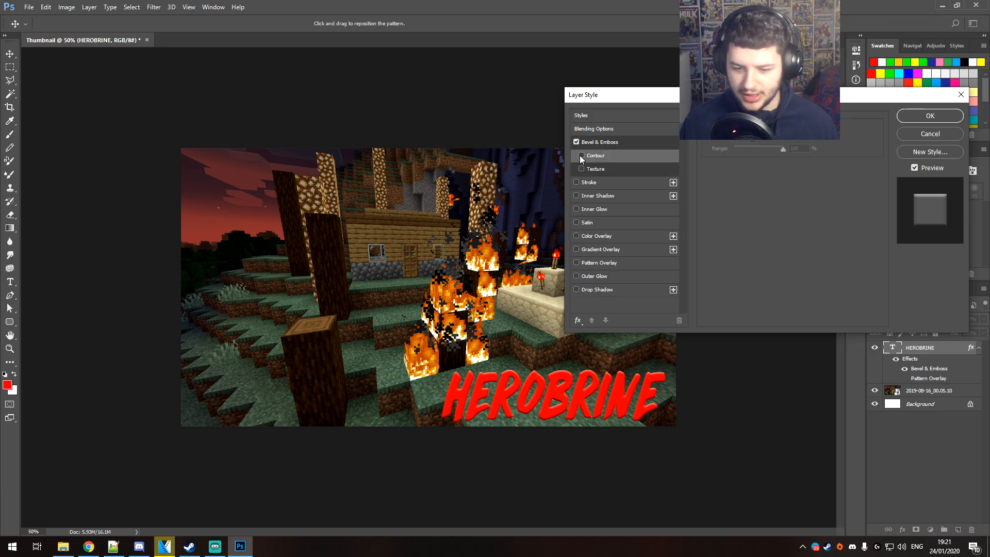
drag(783, 148, 736, 154)
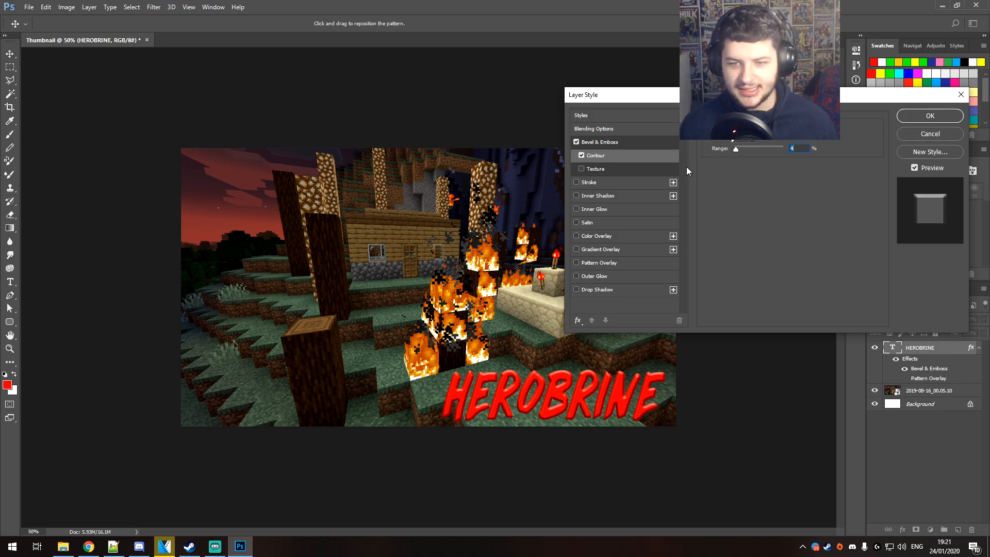
Enable Texture for the bevel, try several patterns, and choose the near-white pattern third in the second row
click(582, 169)
click(746, 148)
click(762, 172)
click(777, 173)
click(777, 195)
click(764, 194)
click(732, 195)
click(702, 195)
click(775, 190)
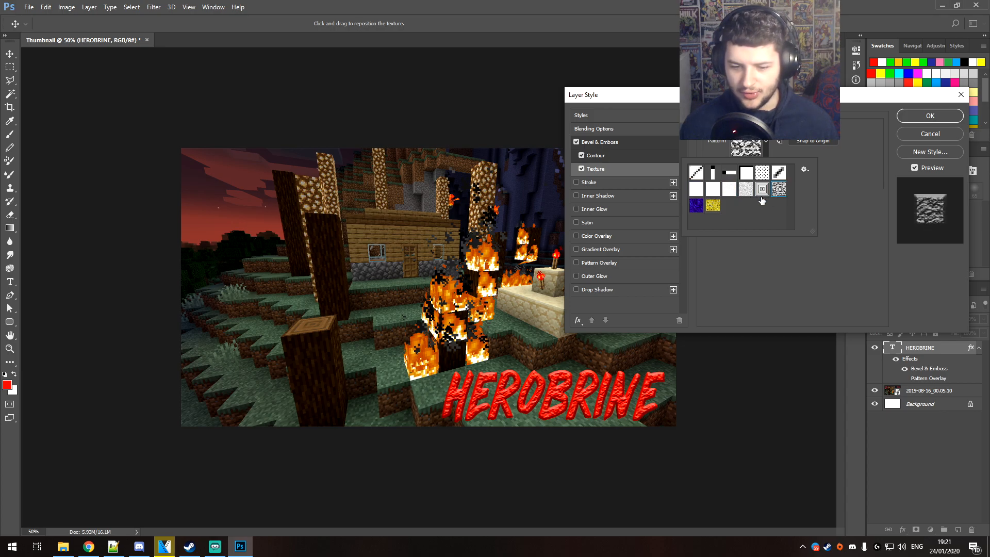
click(712, 209)
click(697, 206)
click(745, 190)
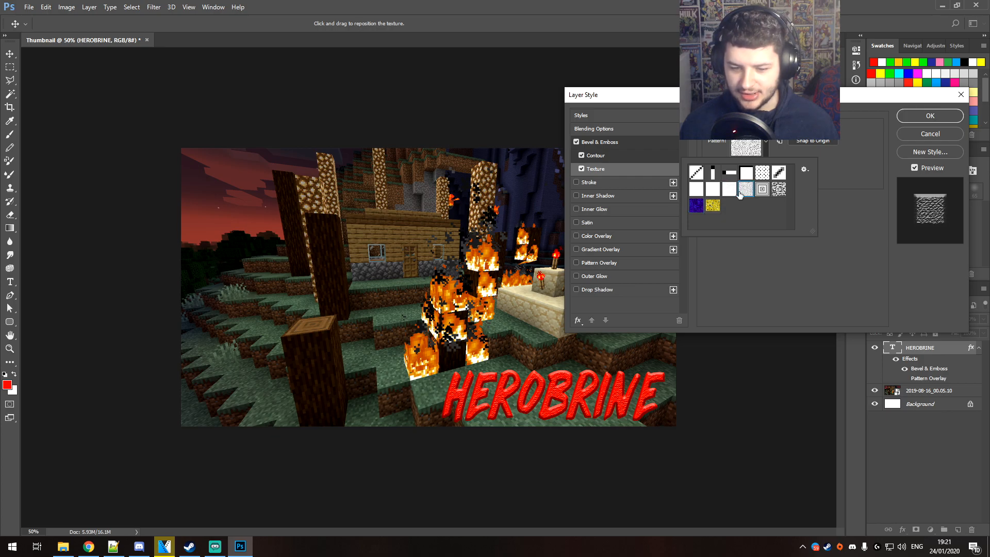
click(730, 192)
click(728, 248)
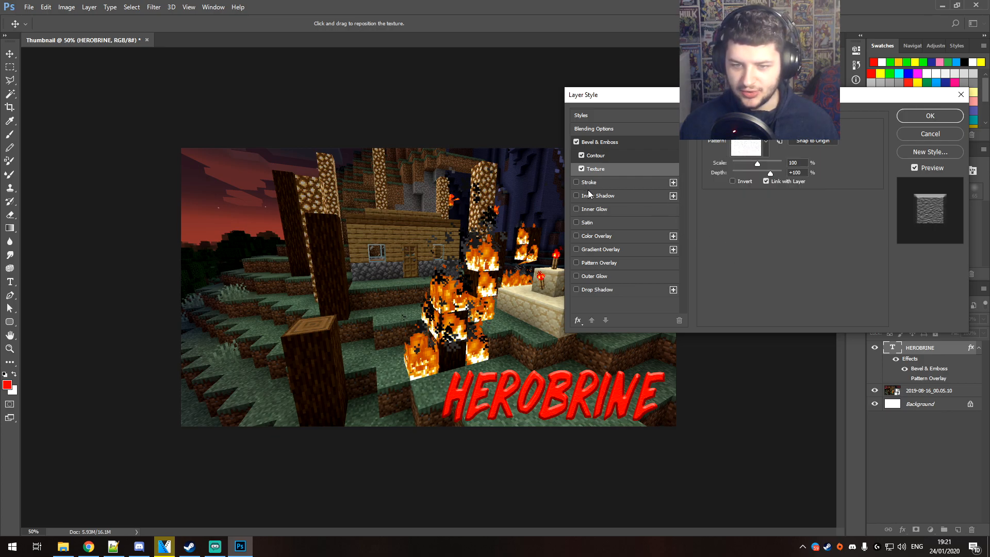
Add a Stroke effect to the HEROBRINE text and set its color to white, ffffff
click(577, 182)
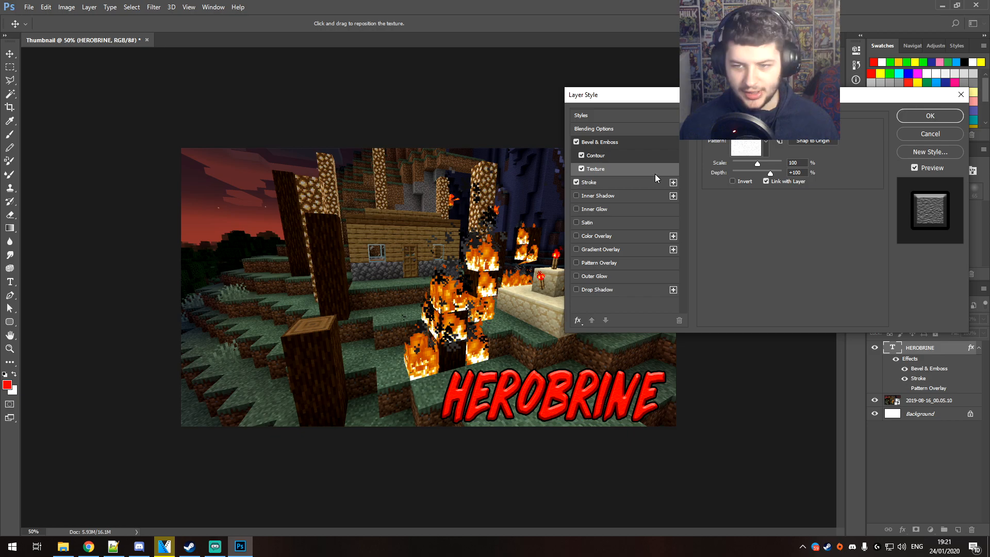
click(591, 185)
click(732, 204)
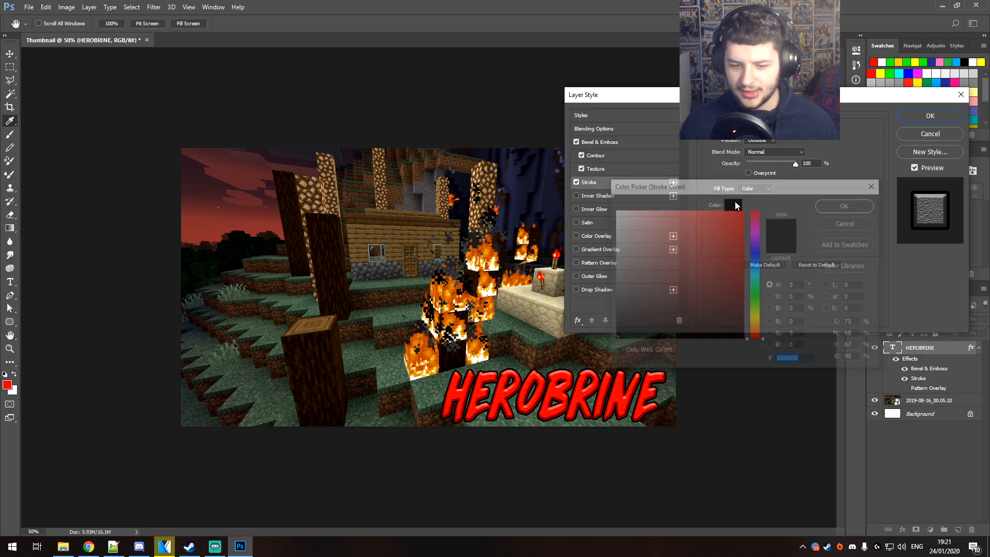
text(ffffff)
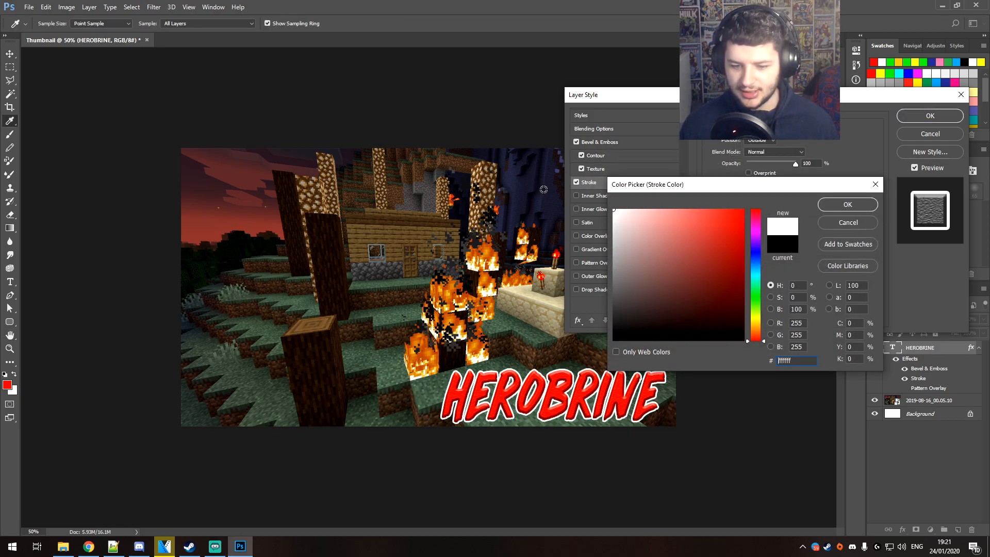
click(816, 206)
Increase the thickness of the stroke around the HEROBRINE text, keeping the color ffffff
mouse_move(749, 129)
mouse_down()
mouse_move(809, 138)
mouse_move(752, 139)
mouse_move(790, 163)
mouse_move(759, 165)
mouse_move(824, 168)
mouse_up()
click(756, 173)
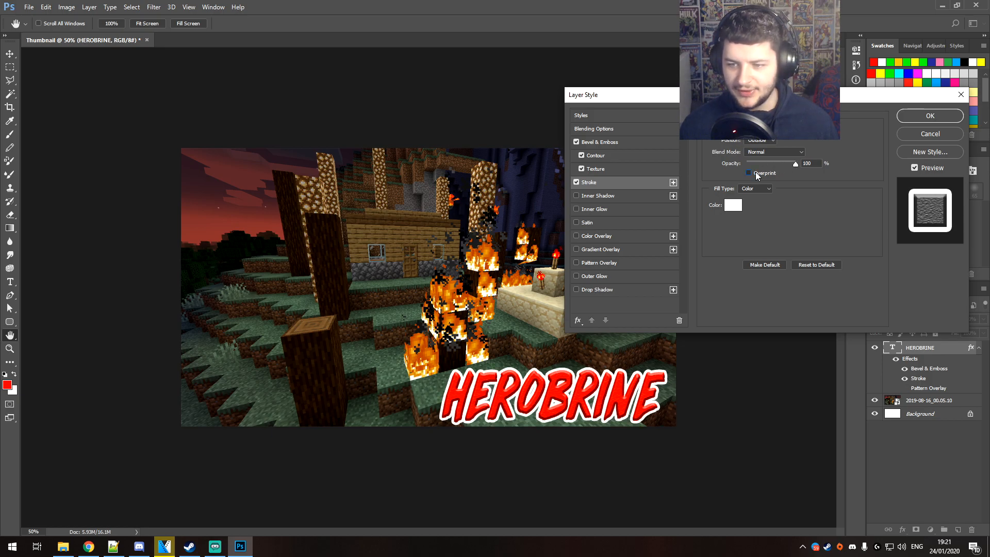
click(758, 175)
click(735, 205)
mouse_move(684, 296)
mouse_down()
mouse_move(706, 283)
mouse_move(562, 204)
mouse_up()
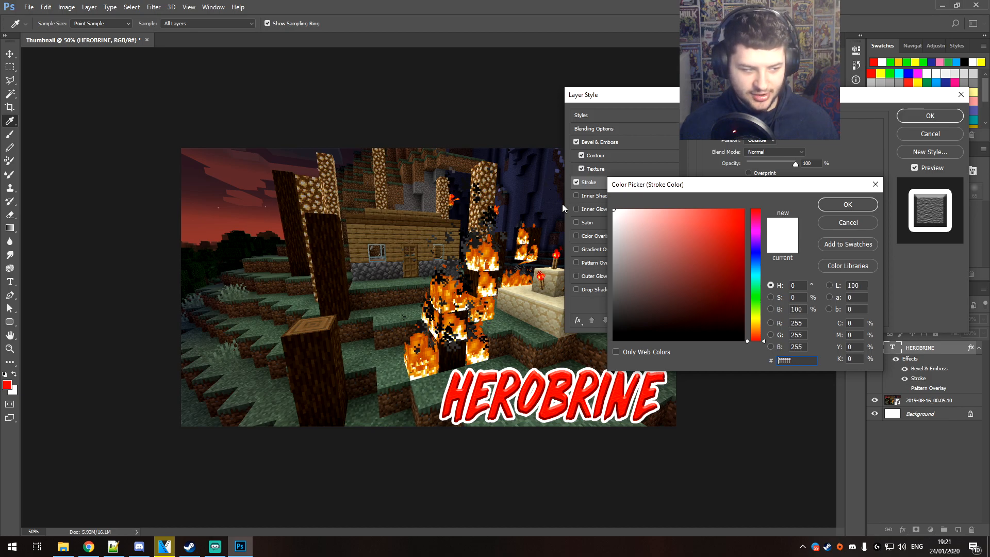
click(843, 206)
Enable Inner Shadow on the HEROBRINE text and set the stroke color to black, 000000
click(591, 197)
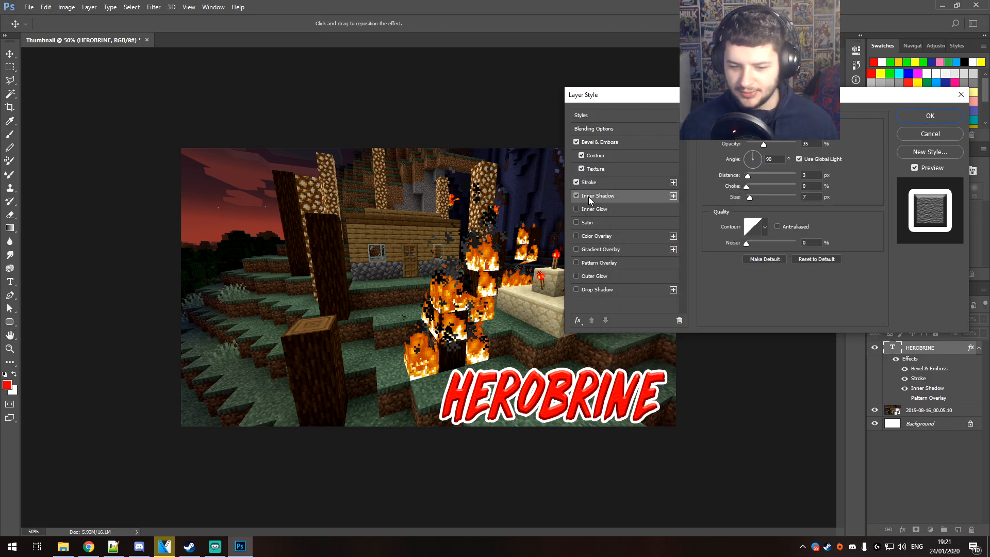
click(583, 182)
click(735, 208)
text(000000)
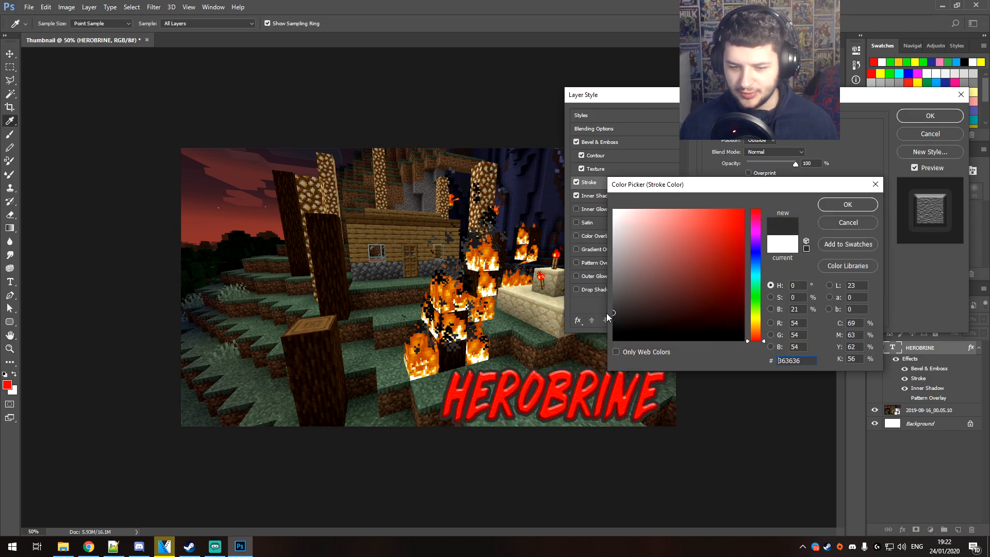
click(848, 204)
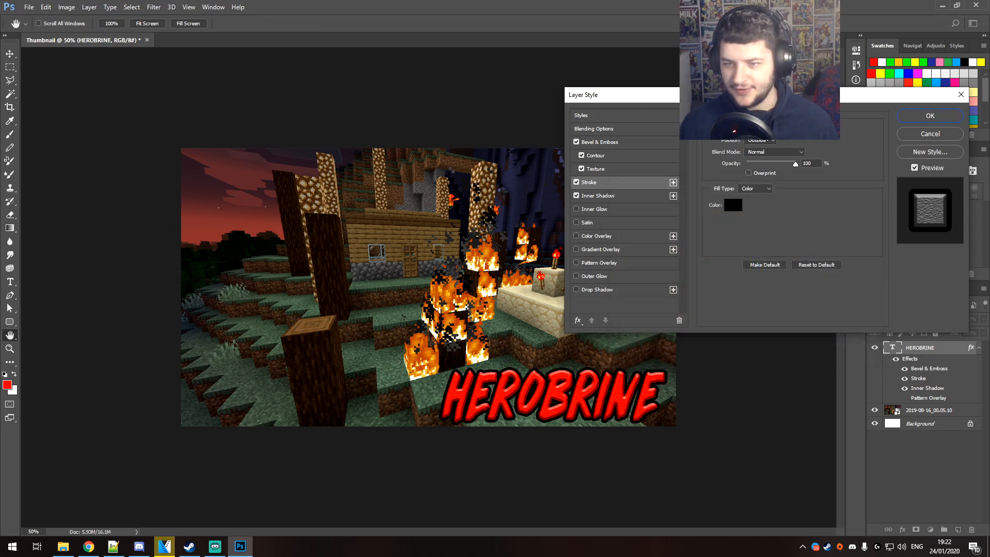
Set the HEROBRINE text's inner shadow to distance 16 px, choke 13%, size 21 px, angle 66° and opacity 25%
click(583, 196)
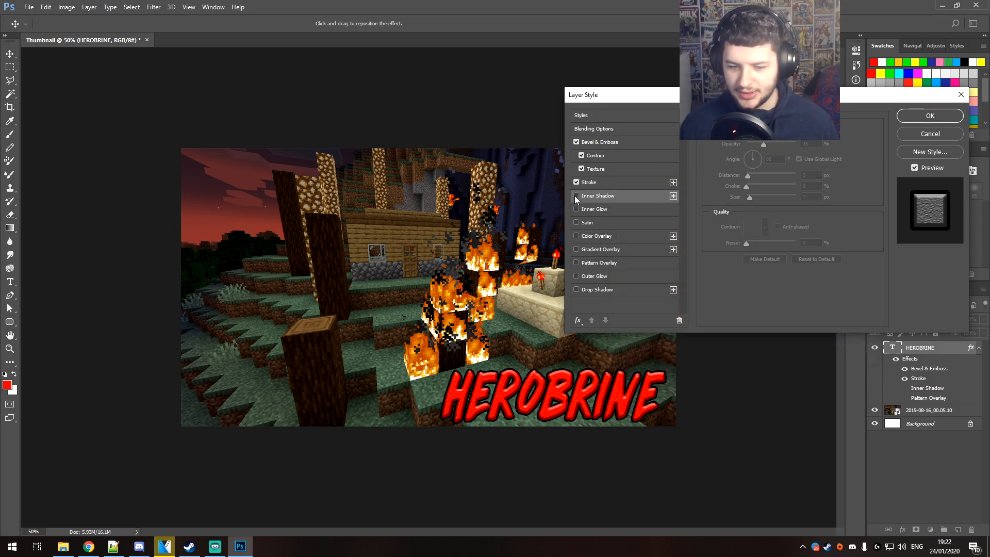
drag(747, 176, 753, 199)
click(757, 154)
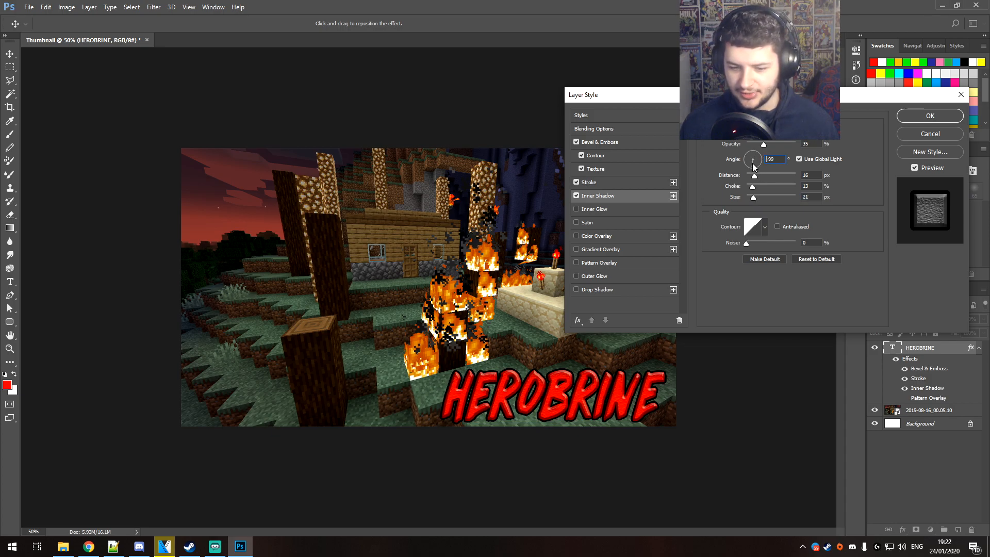
click(753, 166)
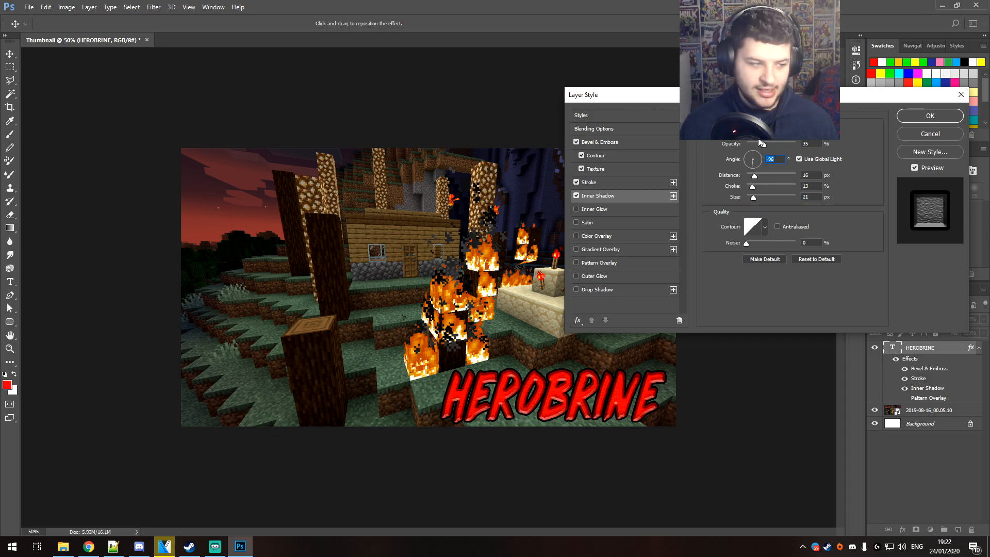
drag(752, 153, 753, 147)
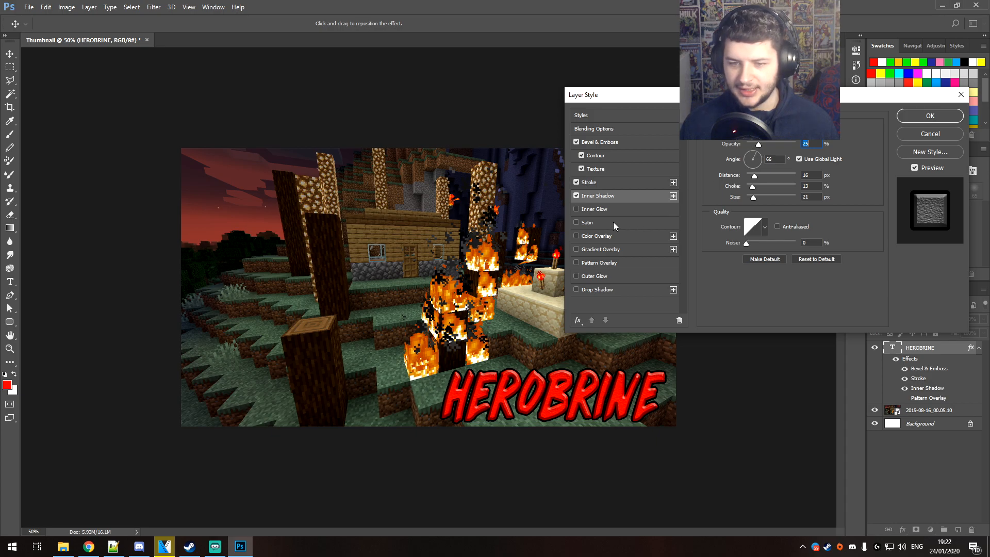
Try Inner Glow at a higher opacity and Satin on the HEROBRINE text, leaving both effects switched off
click(594, 210)
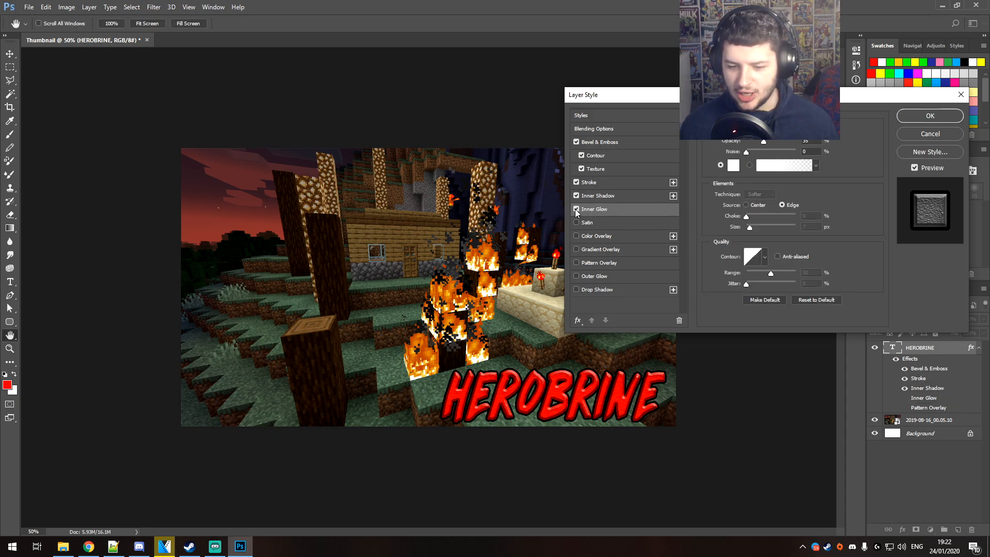
drag(747, 153, 773, 143)
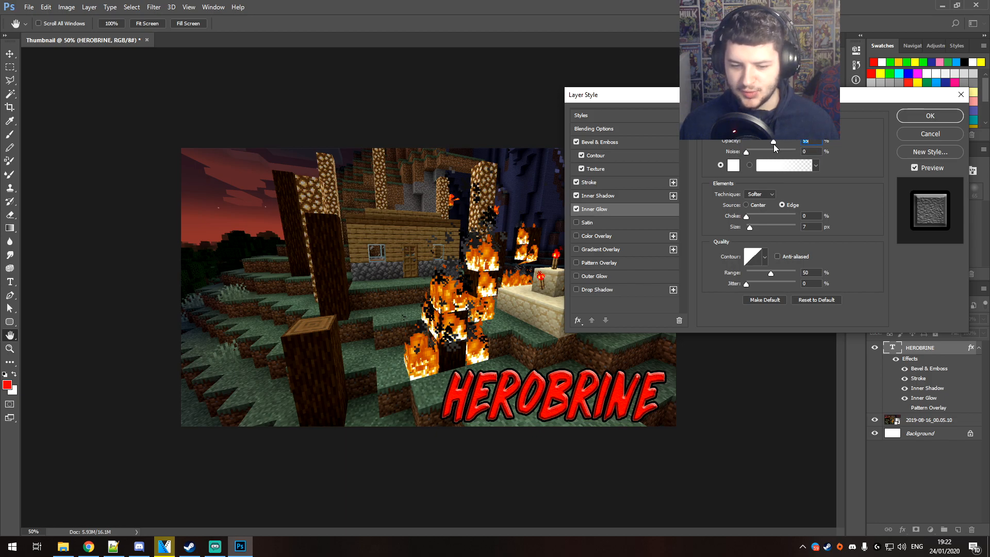
click(577, 209)
click(575, 222)
Try a Color Overlay in blue, 00aeff, on the HEROBRINE text and switch the overlay off again
click(576, 236)
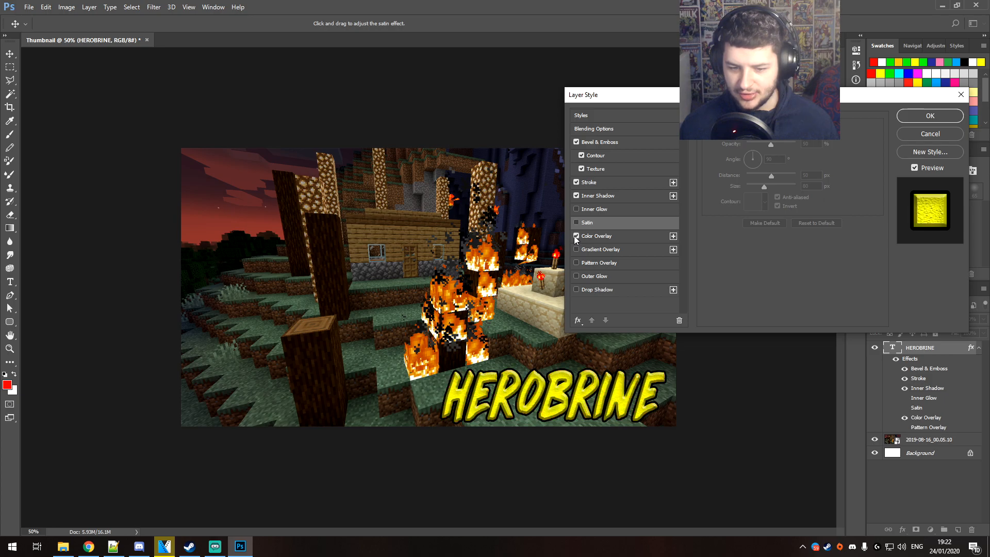
click(594, 237)
click(809, 132)
mouse_move(694, 253)
mouse_down()
mouse_move(655, 279)
mouse_move(655, 210)
mouse_move(684, 255)
mouse_up()
text(00aeff)
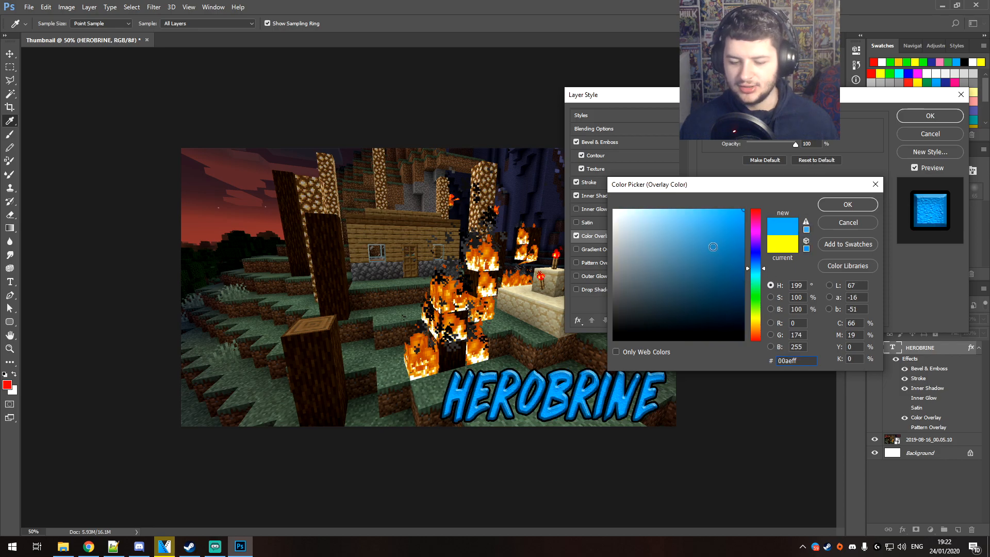
click(828, 224)
click(576, 236)
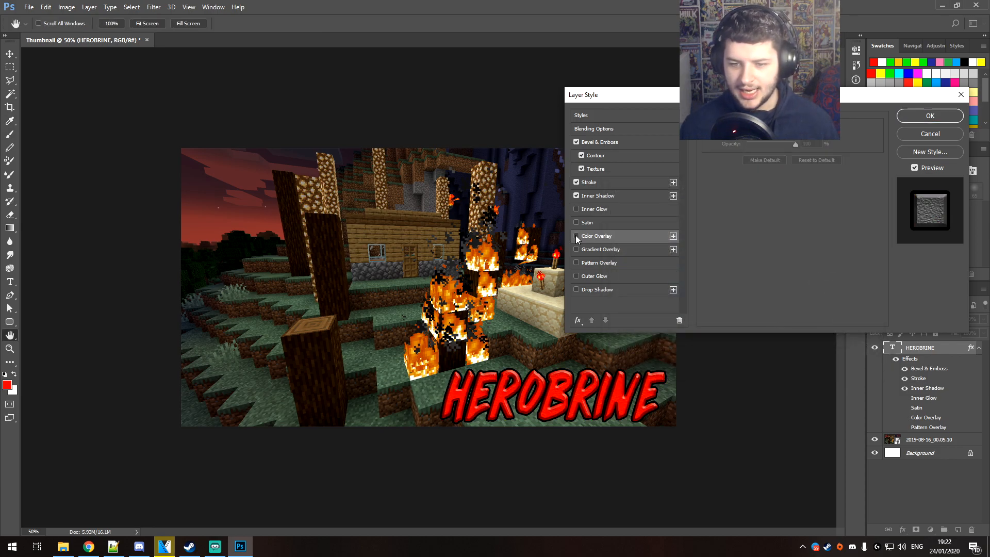
Add a Gradient Overlay to the HEROBRINE text and try the Black, White preset
click(593, 249)
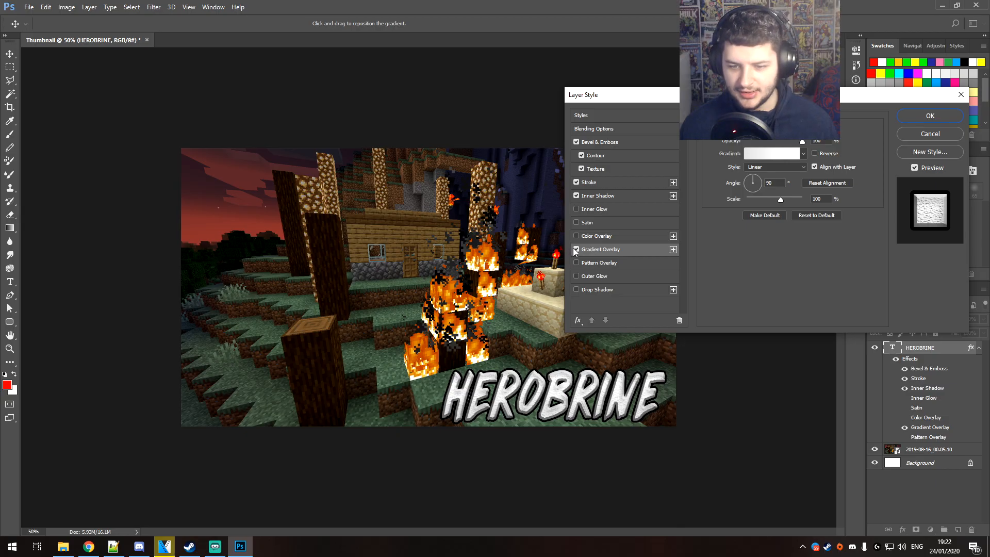
click(771, 154)
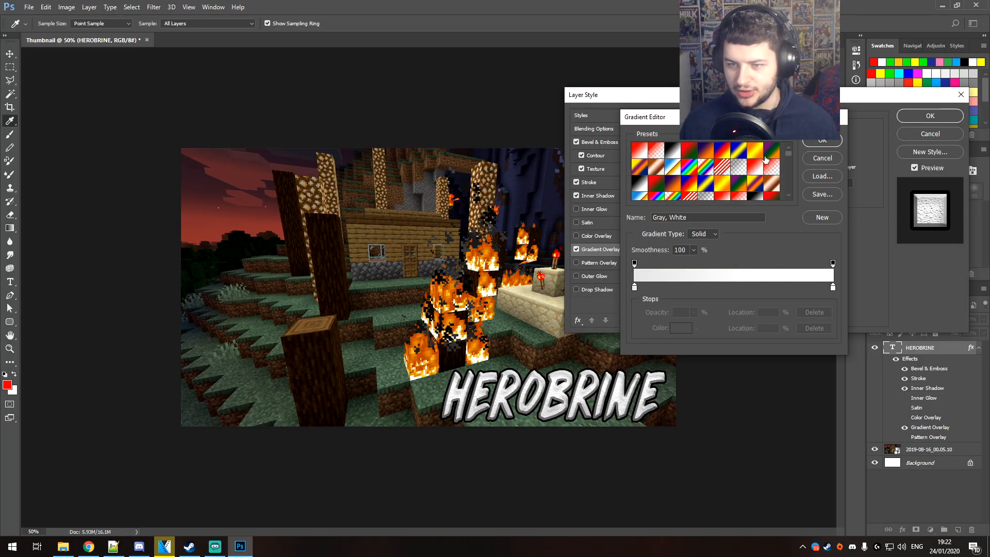
click(743, 155)
click(704, 155)
click(672, 154)
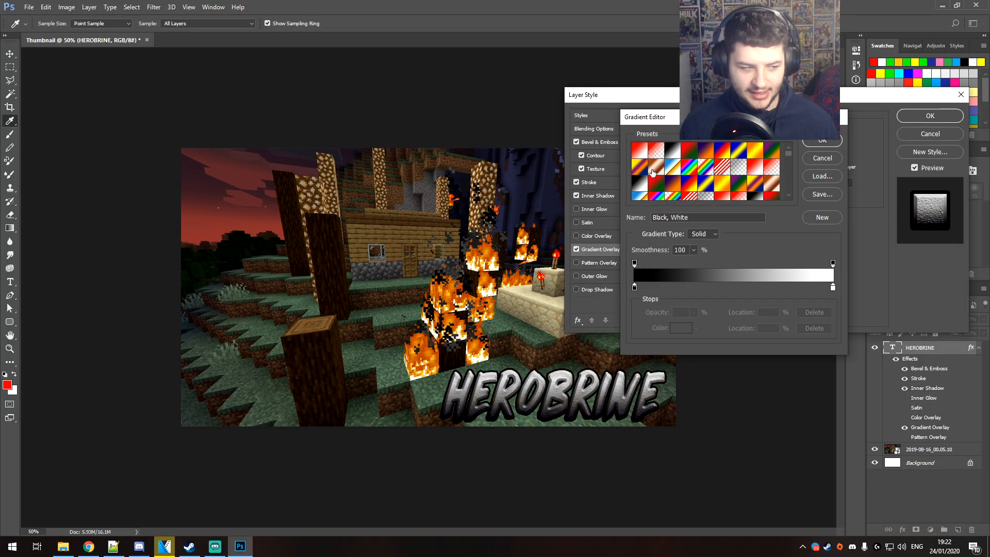
Try a range of red-orange, brown, Vista Black 2, Rot and Vista Schwarz gradient presets on the HEROBRINE text
click(654, 181)
click(656, 196)
scroll(656, 192, down, 5)
click(673, 152)
click(685, 168)
click(730, 188)
scroll(729, 189, down, 3)
click(673, 168)
click(660, 153)
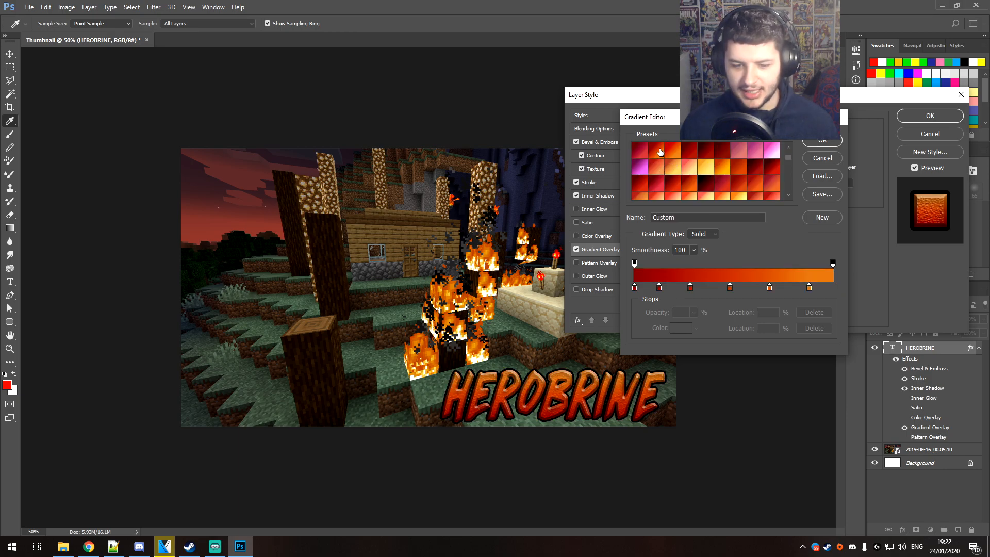
scroll(722, 175, down, 3)
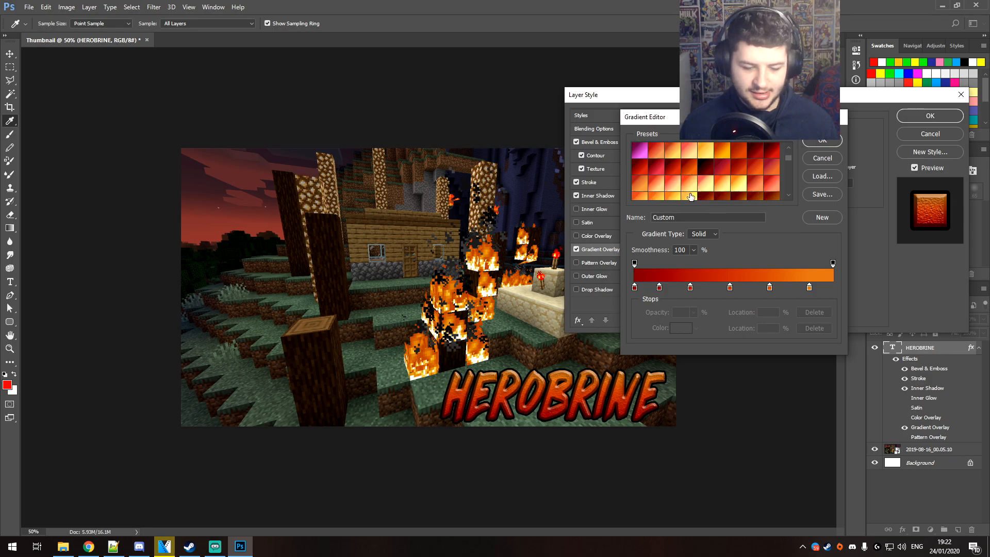
click(756, 185)
click(702, 188)
click(690, 188)
scroll(690, 189, down, 3)
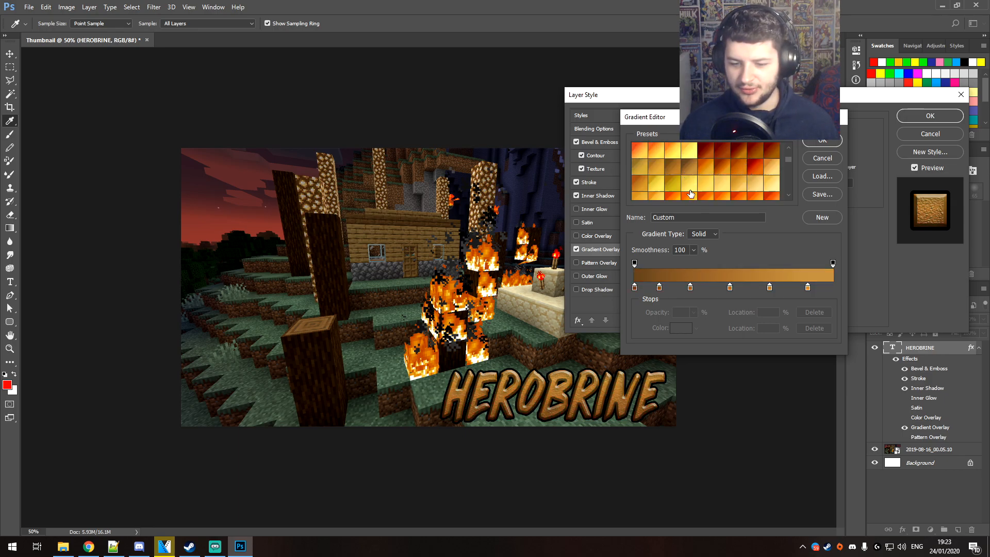
click(719, 187)
click(708, 191)
scroll(709, 192, down, 1)
click(719, 179)
scroll(717, 178, down, 4)
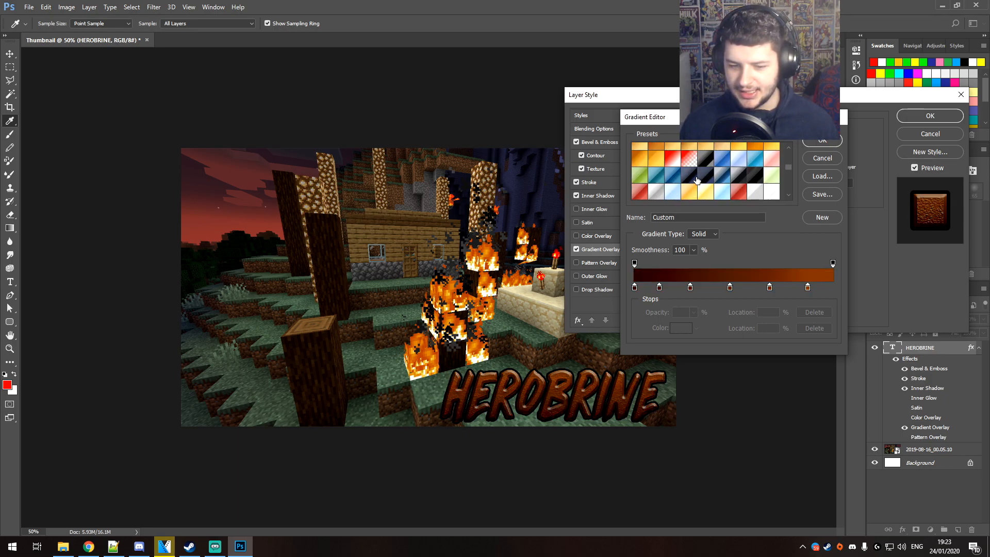
click(692, 169)
click(710, 171)
click(733, 173)
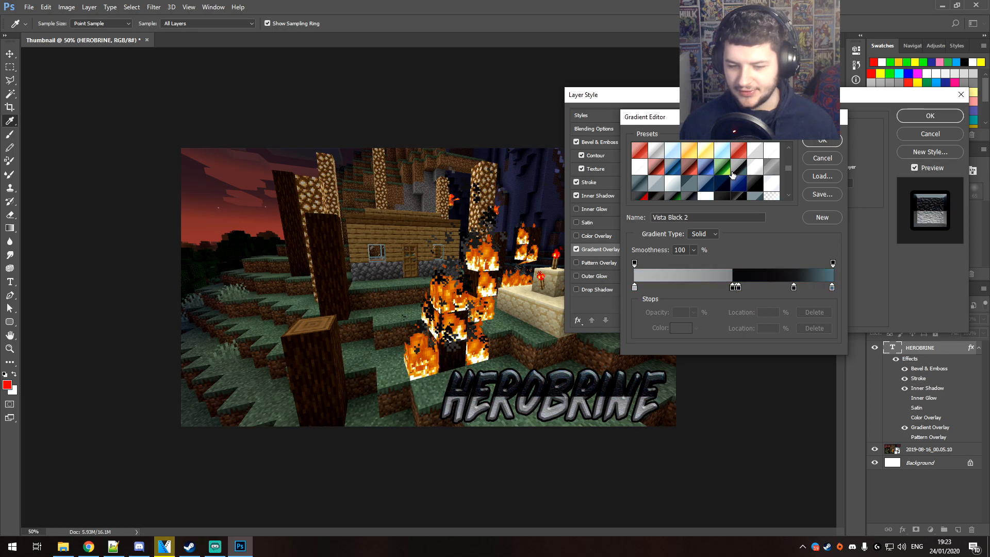
scroll(732, 175, down, 1)
click(654, 162)
click(638, 147)
scroll(741, 161, down, 2)
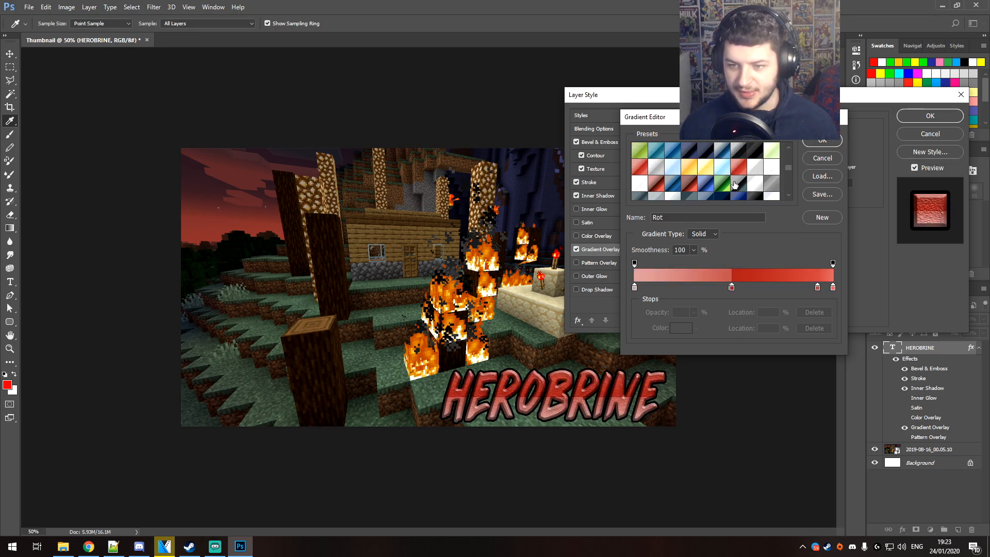
click(728, 184)
Choose the dark-to-bright red preset Gradient 032 for the gradient overlay and apply the layer style
scroll(730, 186, down, 3)
scroll(694, 182, down, 6)
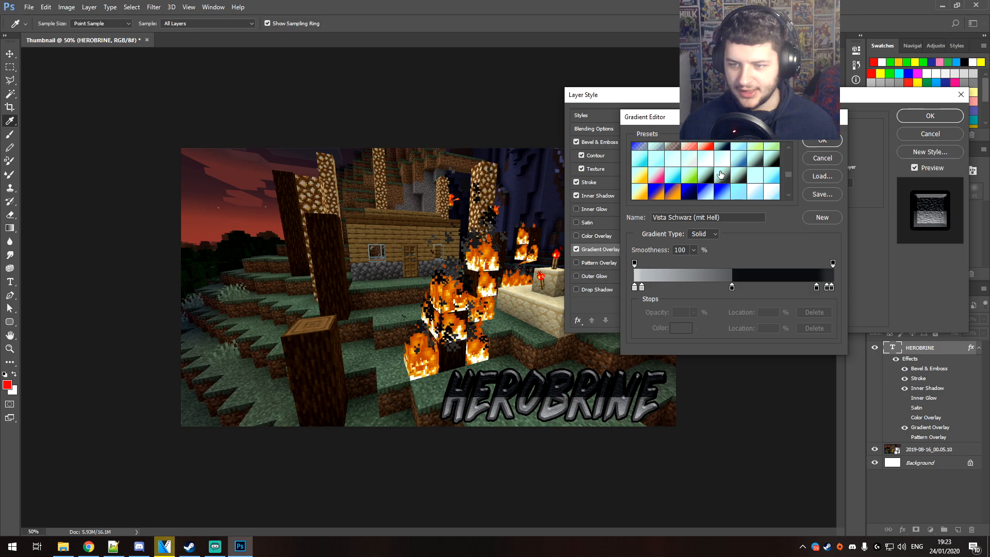
scroll(689, 172, down, 3)
click(688, 146)
scroll(687, 161, down, 2)
scroll(687, 161, down, 1)
scroll(687, 161, up, 1)
click(673, 185)
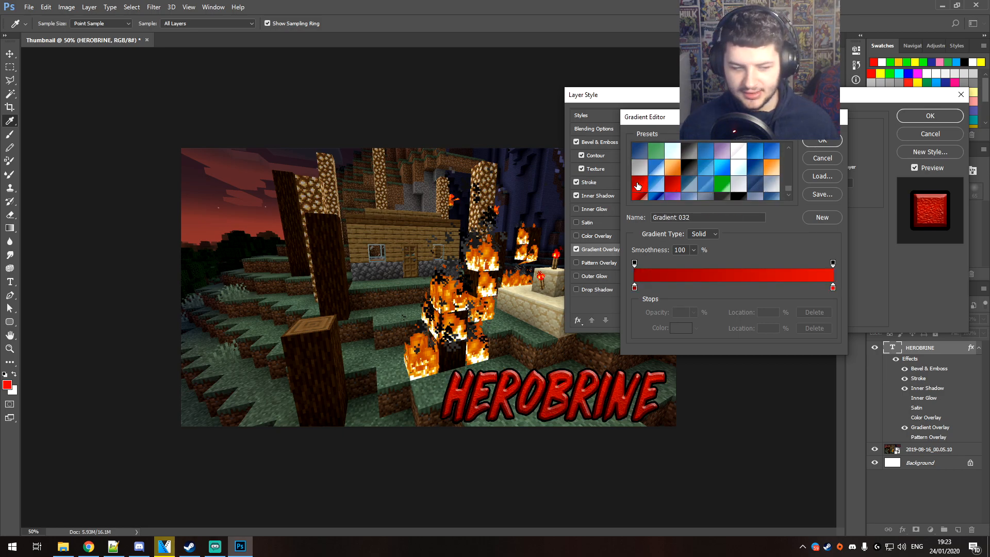
key(Return)
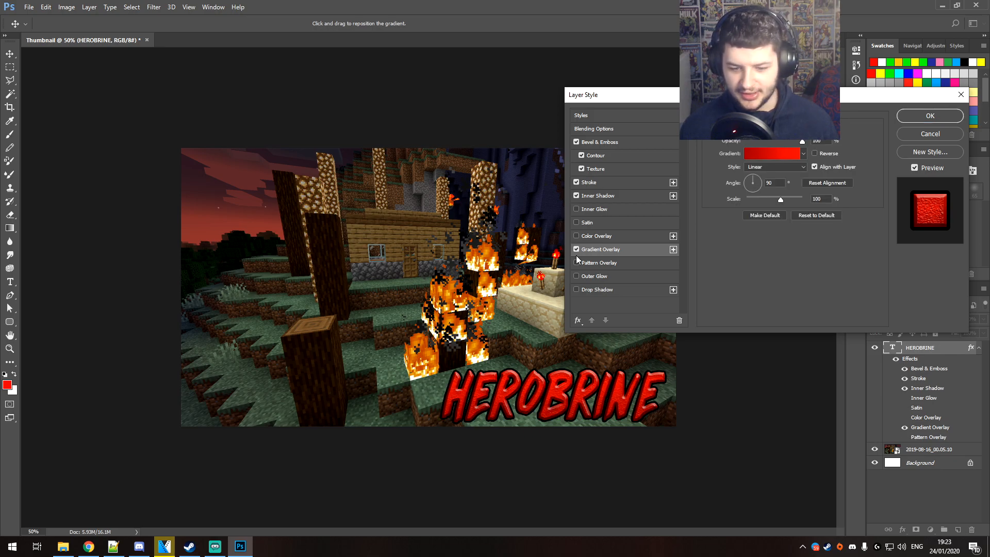
key(Return)
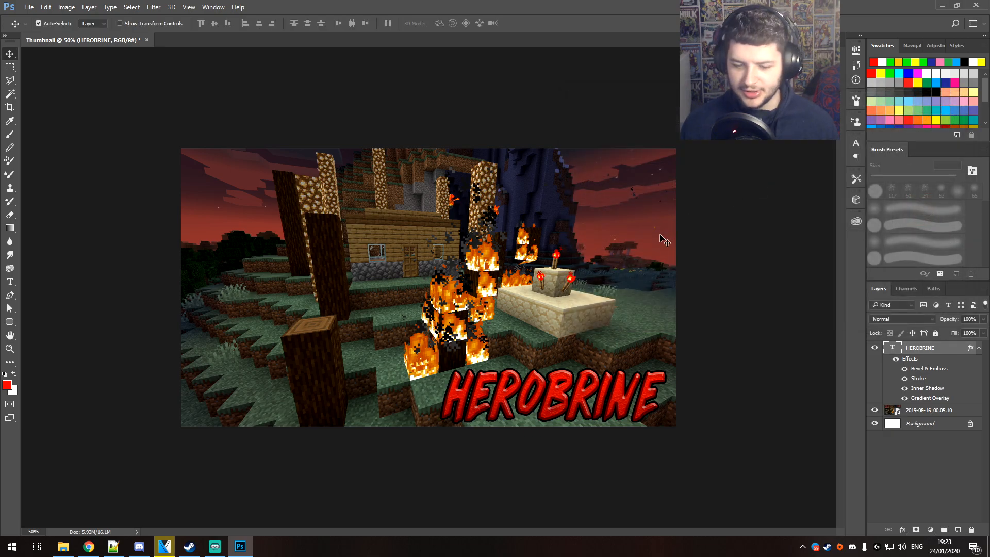
Examine how legible the thumbnail and its HEROBRINE title are at reduced sizes
key(ctrl+minus)
key(ctrl+minus)
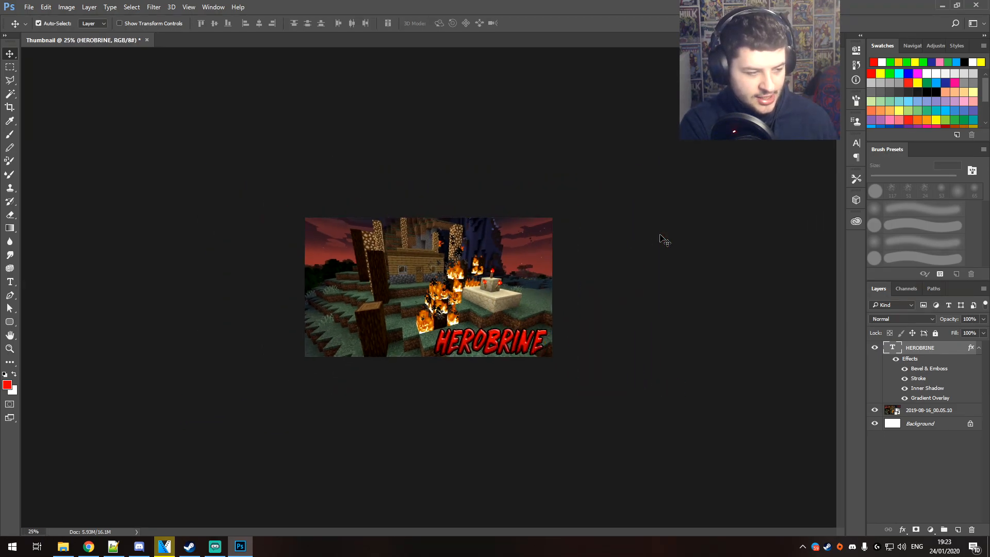
key(ctrl+plus)
key(ctrl+plus)
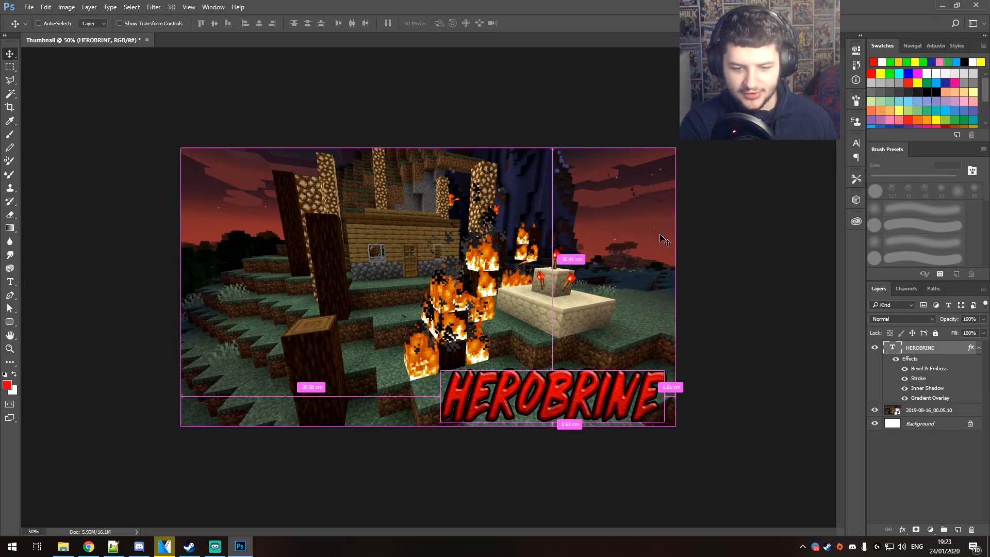
key(ctrl+minus)
key(ctrl+minus)
key(ctrl+minus)
key(ctrl+minus)
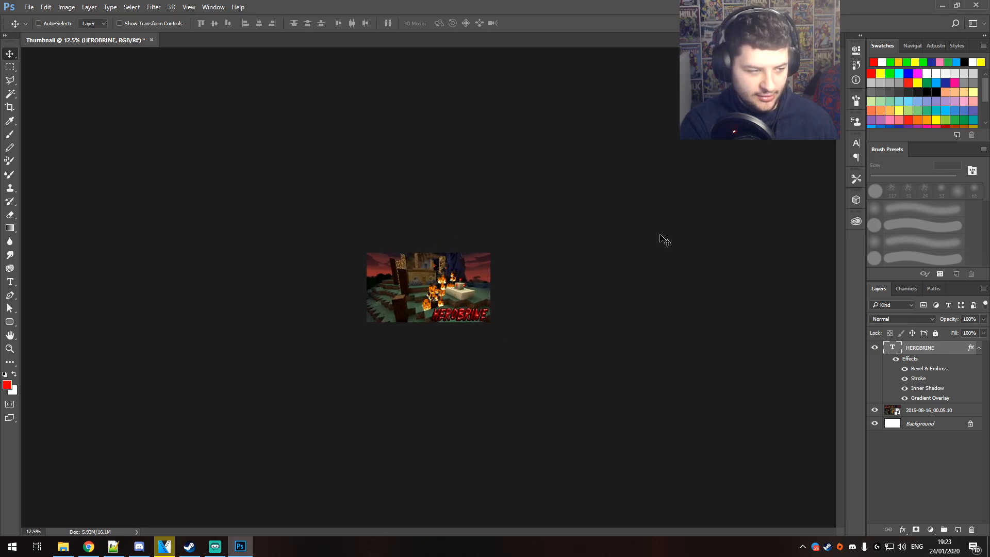
key(ctrl+plus)
key(ctrl+plus)
key(ctrl+plus)
key(ctrl+plus)
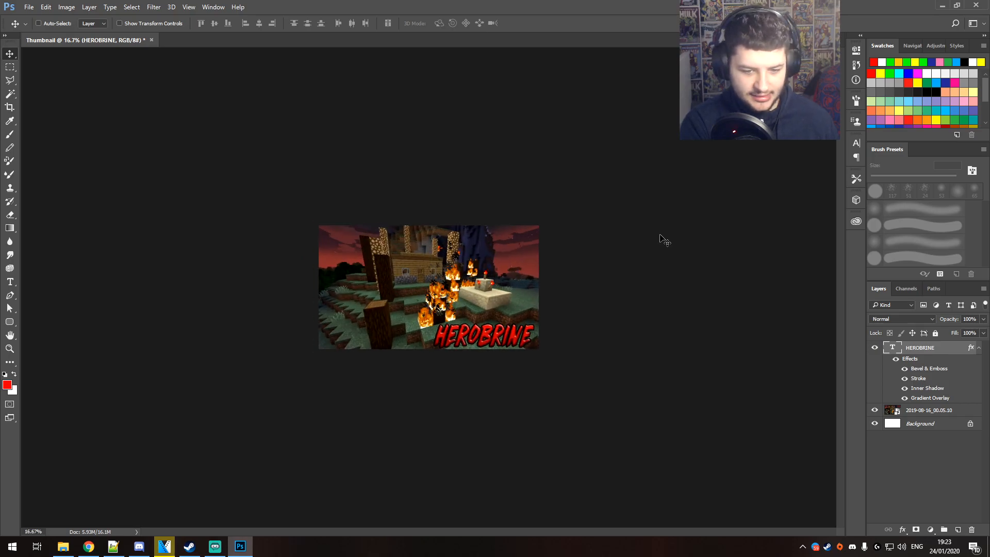
Stretch the HEROBRINE text slightly wider on its left side and nudge it a little to the right
key(ctrl+t)
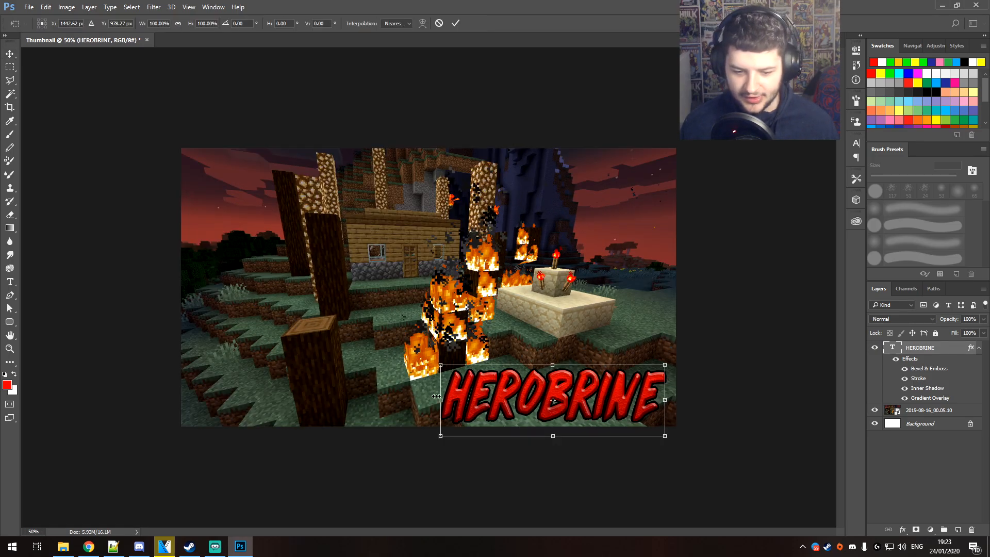
drag(436, 396, 418, 397)
key(Return)
key(Delete)
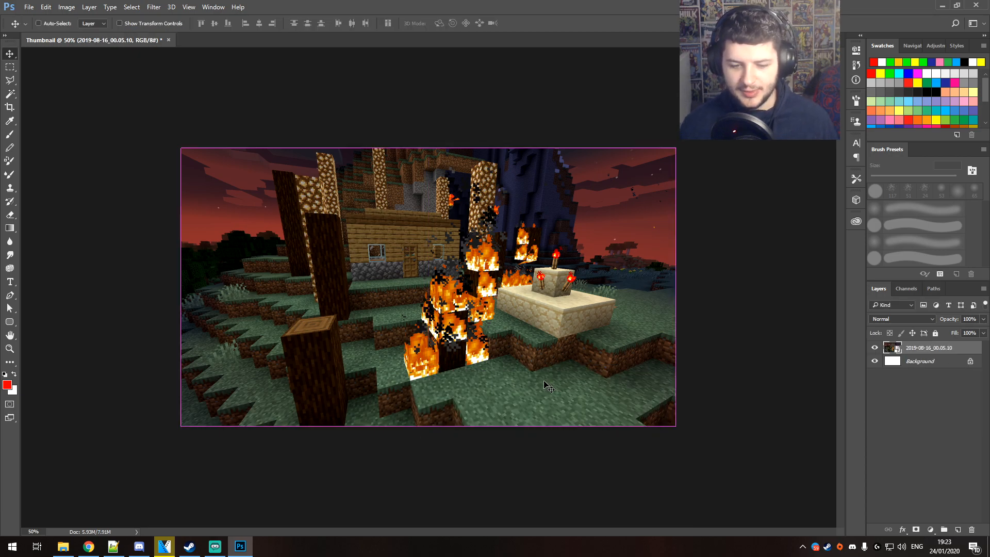
key(ctrl+z)
drag(570, 389, 577, 389)
Apply a Brightness/Contrast adjustment to the background screenshot layer with brightness 58 and contrast 100
click(528, 310)
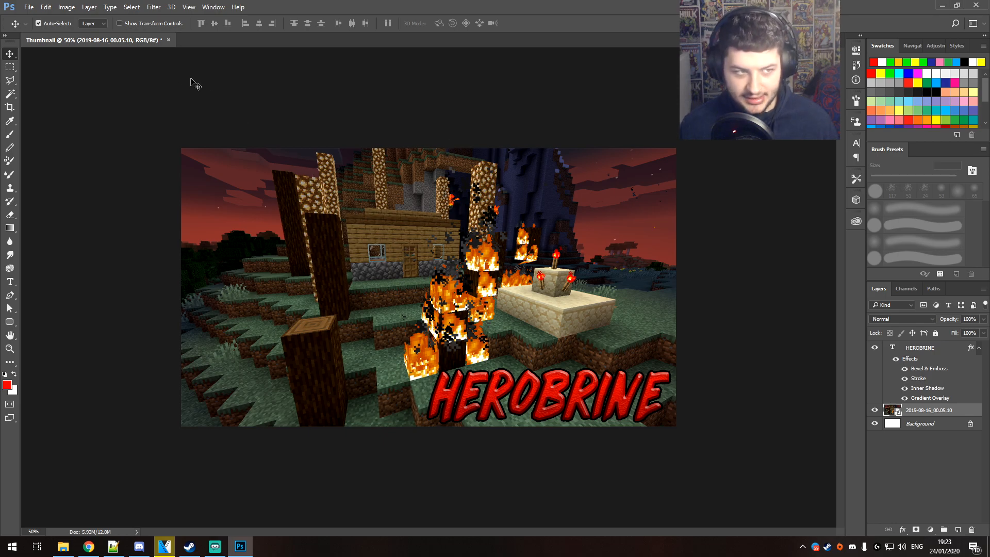
click(66, 8)
mouse_move(82, 30)
click(211, 32)
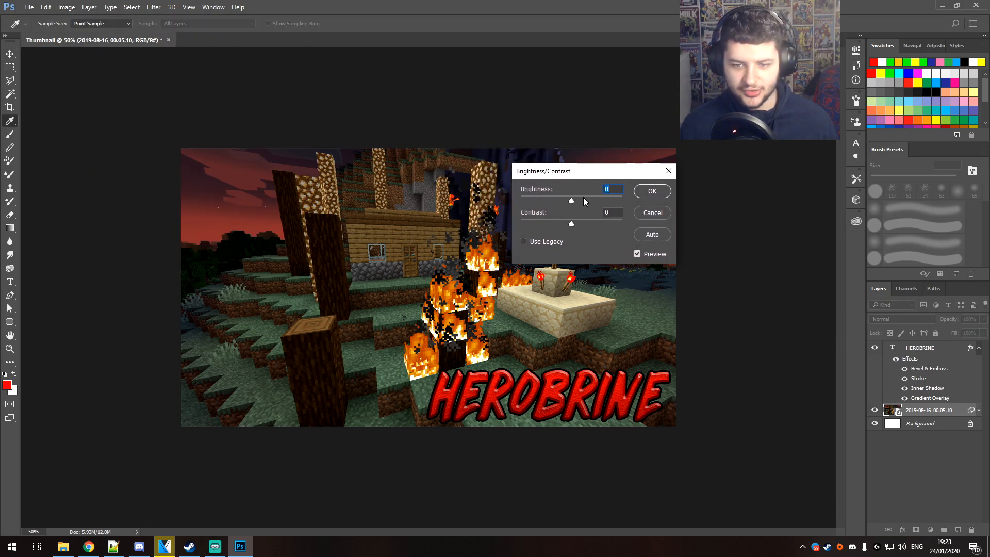
drag(572, 200, 592, 199)
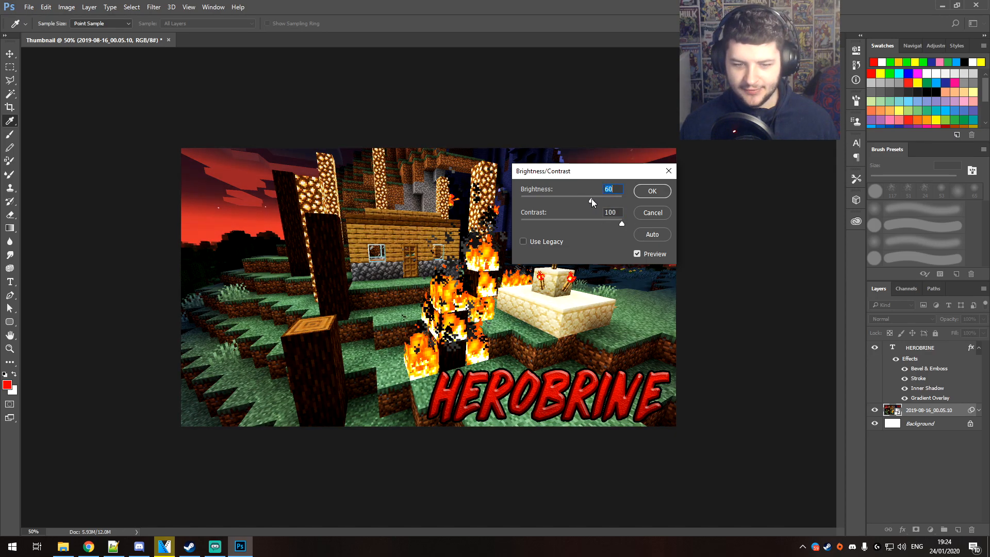
click(640, 198)
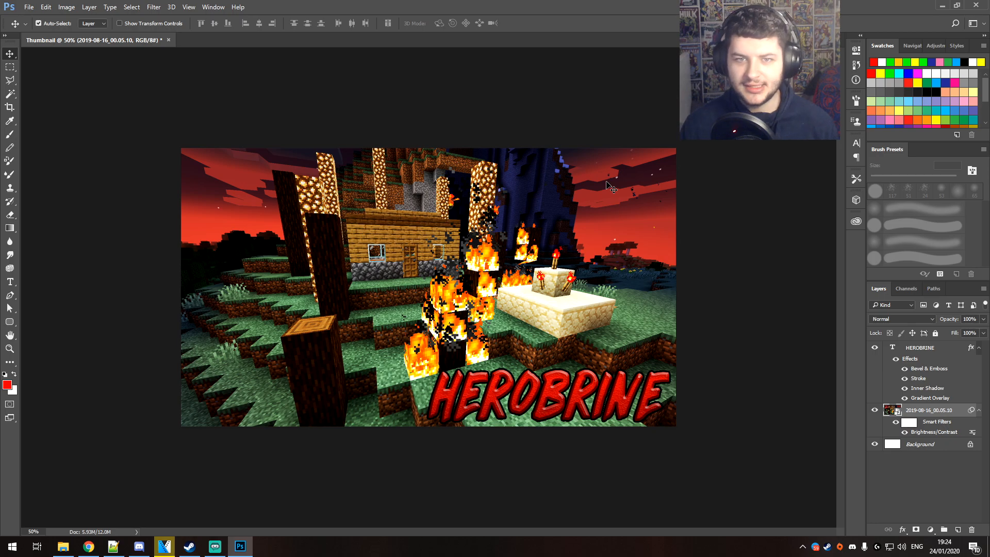
Apply a Vibrance adjustment to the background screenshot layer that strongly intensifies its colors
click(69, 7)
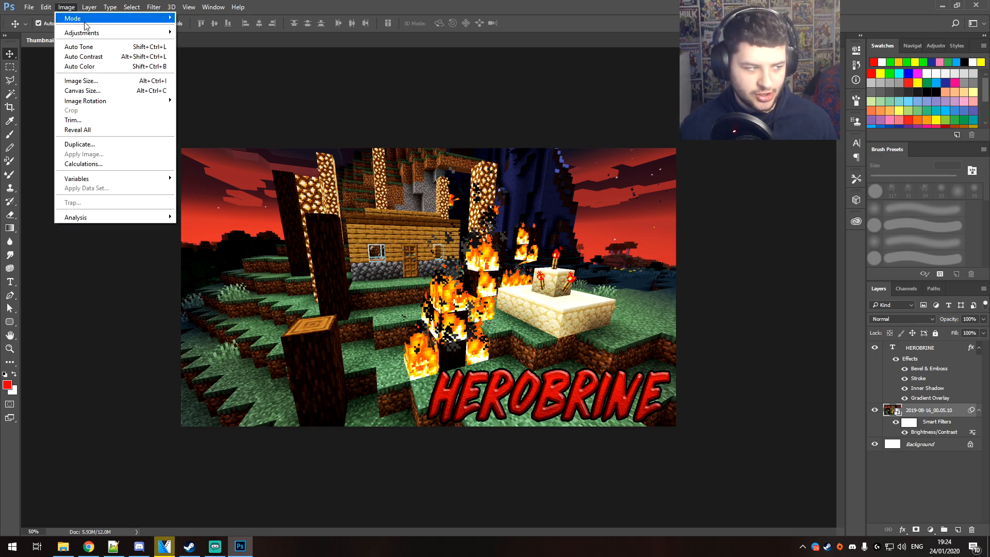
mouse_move(85, 33)
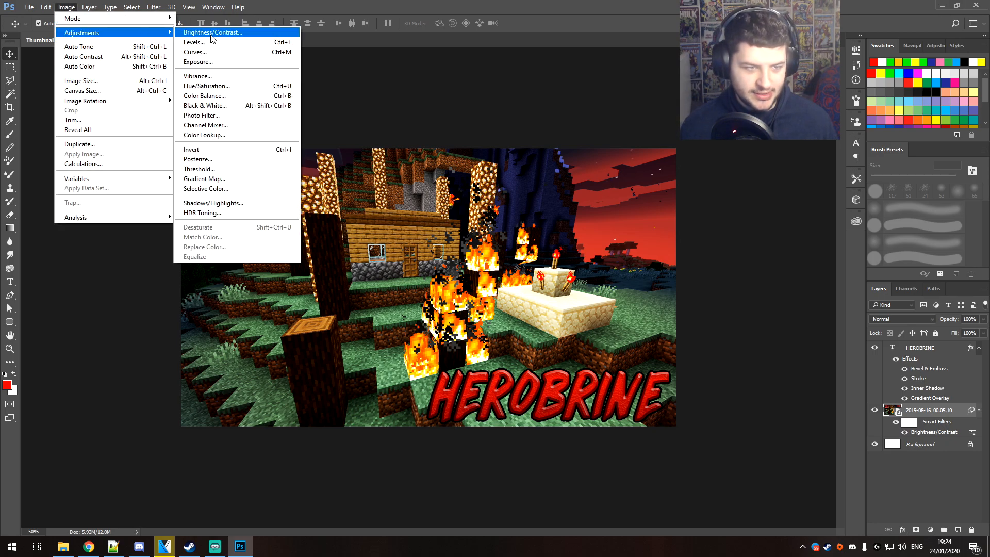
click(216, 76)
drag(472, 190, 509, 222)
mouse_move(460, 162)
mouse_down()
mouse_move(660, 124)
mouse_move(702, 110)
mouse_move(708, 96)
mouse_move(459, 151)
mouse_up()
click(555, 165)
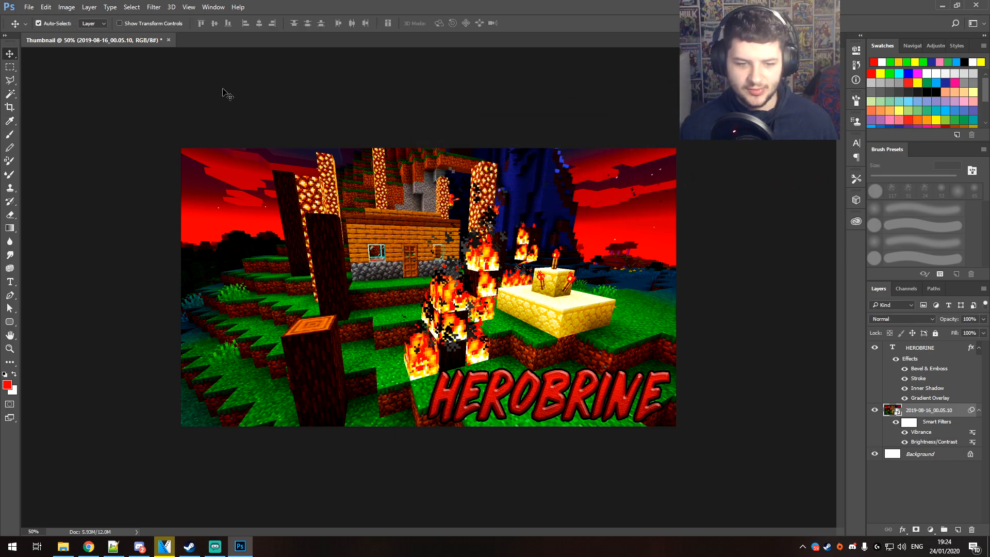
Apply a Color Balance adjustment to the background screenshot layer with midtone levels +48, +15 and +34
click(66, 7)
mouse_move(119, 32)
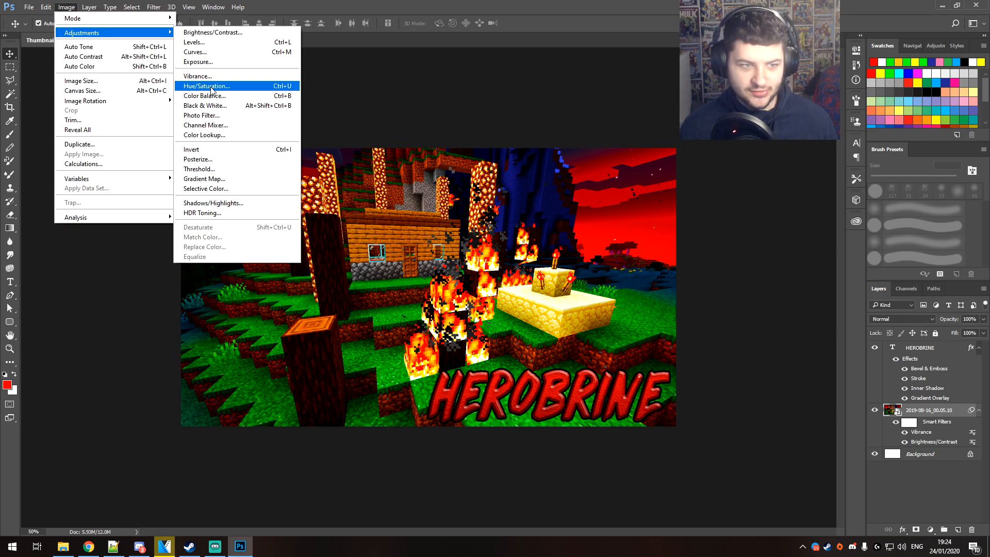
click(204, 95)
drag(458, 137, 695, 175)
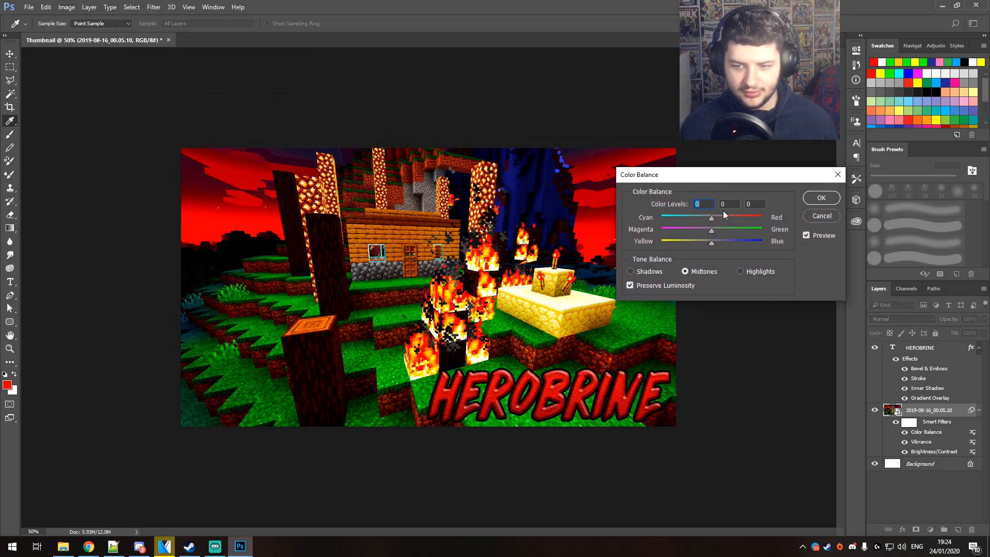
mouse_move(711, 231)
mouse_down()
mouse_move(719, 230)
mouse_move(695, 230)
mouse_up()
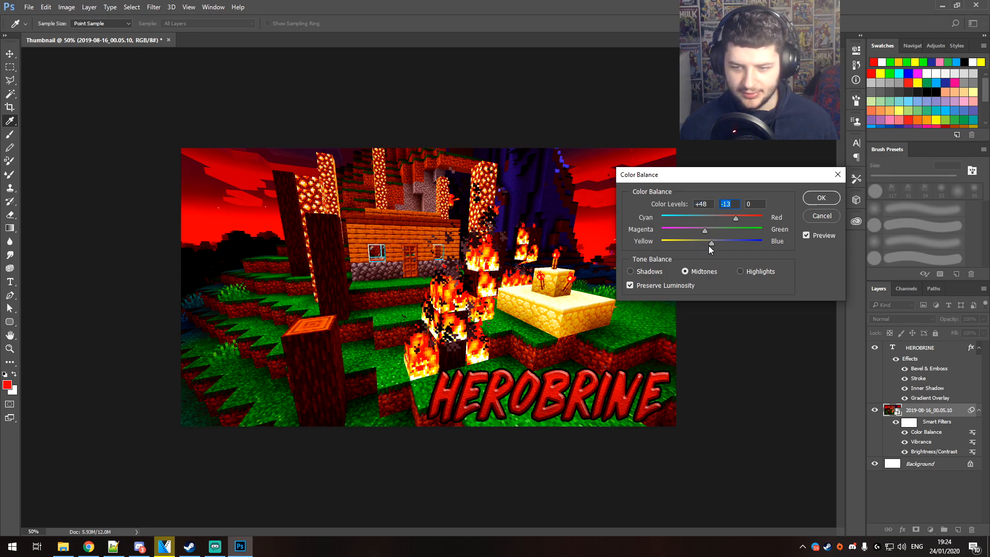
drag(706, 233, 720, 232)
mouse_move(712, 243)
mouse_down()
mouse_move(738, 244)
mouse_move(731, 246)
mouse_up()
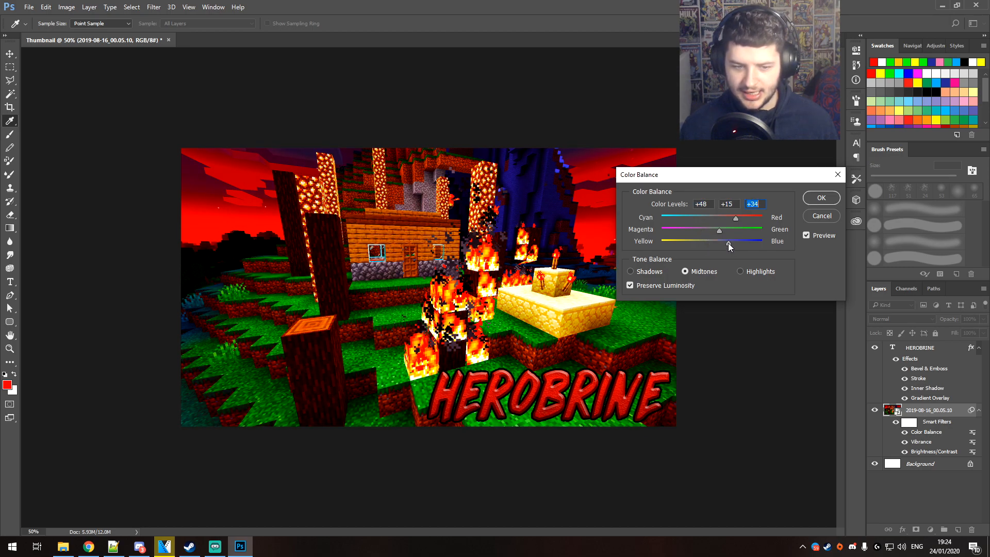
click(815, 200)
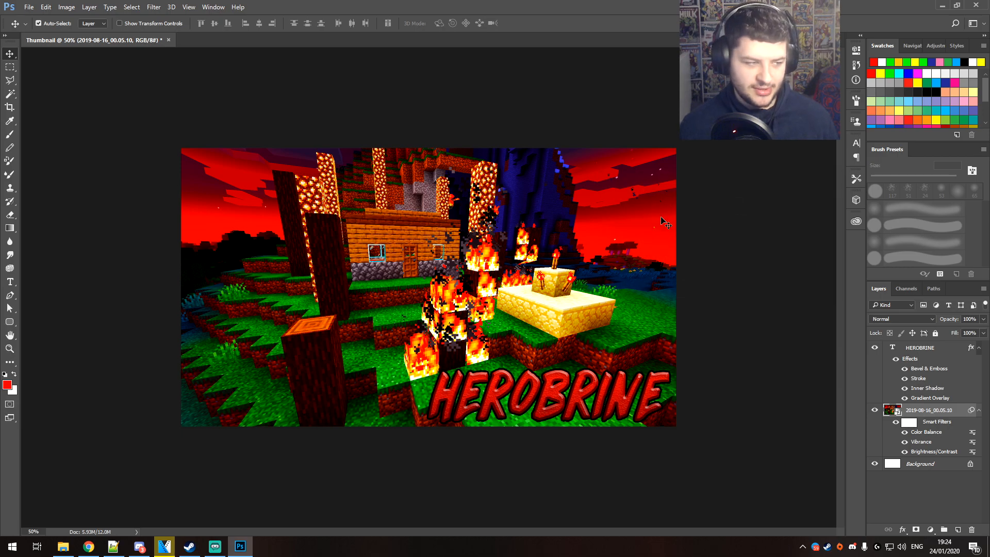
Apply a Hue/Saturation adjustment to the background screenshot layer with hue +3, saturation +4 and lightness -16
click(67, 7)
mouse_move(77, 32)
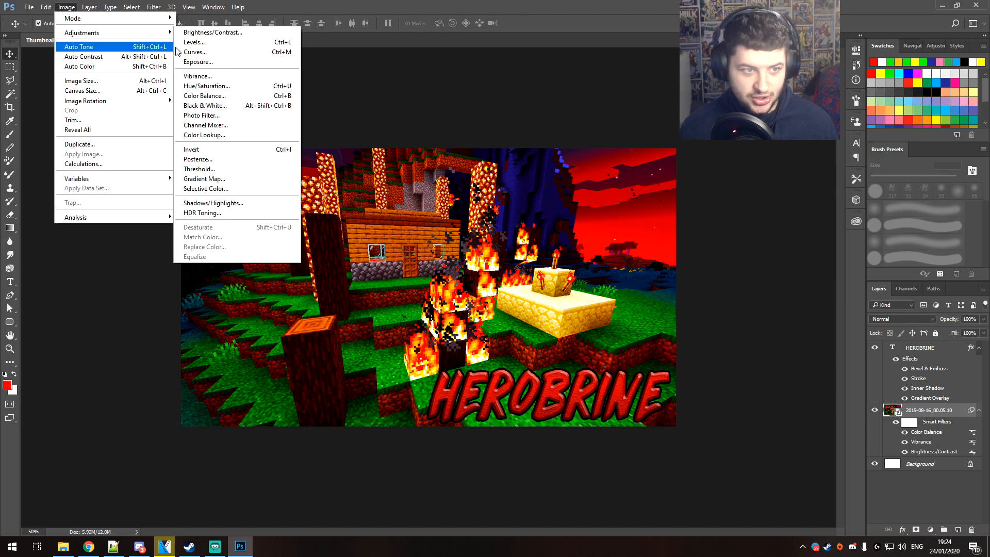
click(205, 86)
drag(463, 128, 692, 150)
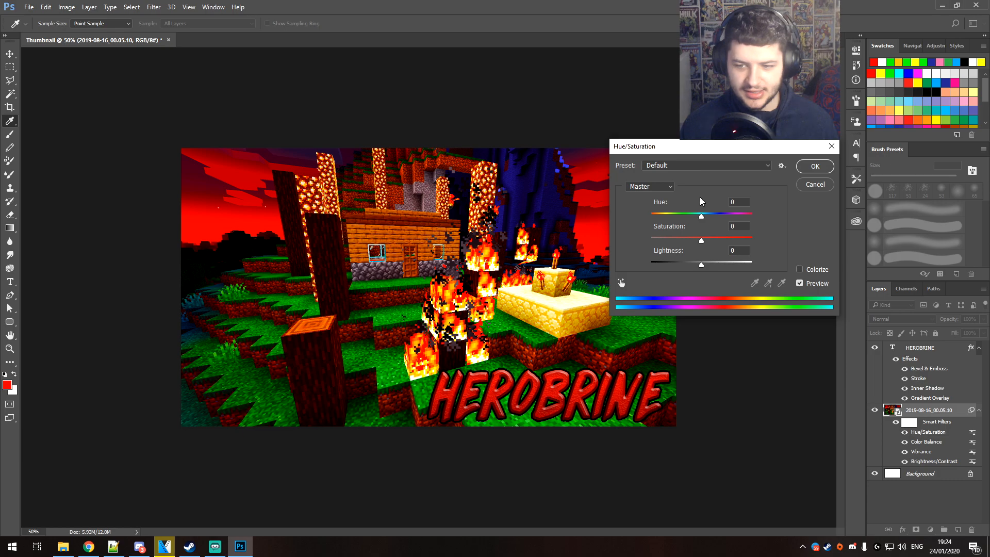
mouse_move(702, 219)
mouse_down()
mouse_move(728, 215)
mouse_move(703, 217)
mouse_move(703, 233)
mouse_move(726, 241)
mouse_move(709, 246)
mouse_move(704, 220)
mouse_move(708, 230)
mouse_up()
mouse_move(703, 265)
mouse_down()
mouse_move(722, 263)
mouse_move(695, 269)
mouse_up()
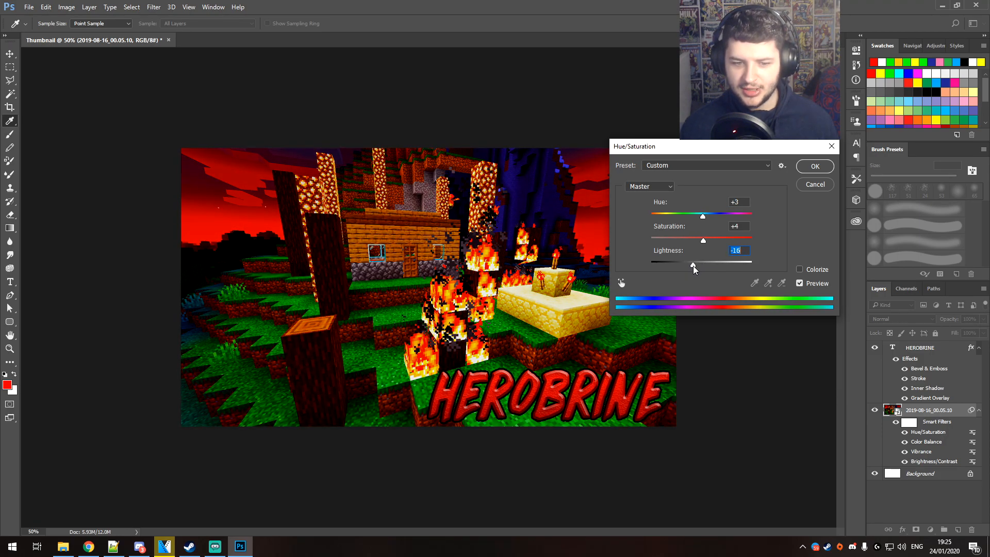
click(814, 166)
Transform the HEROBRINE text to make it slightly smaller, about 33 cm wide and 9.2 cm high
key(v)
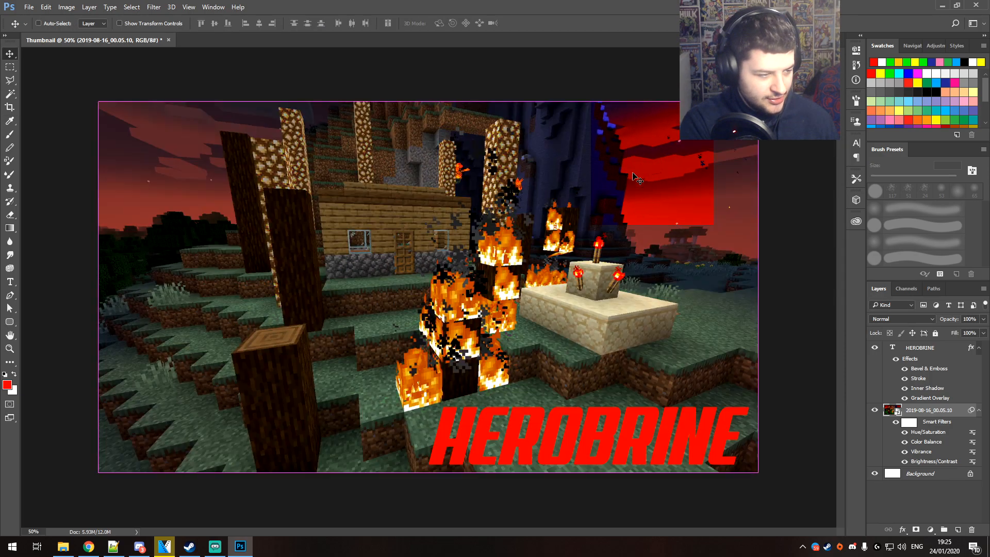
key(ctrl+minus)
key(ctrl+minus)
key(ctrl+minus)
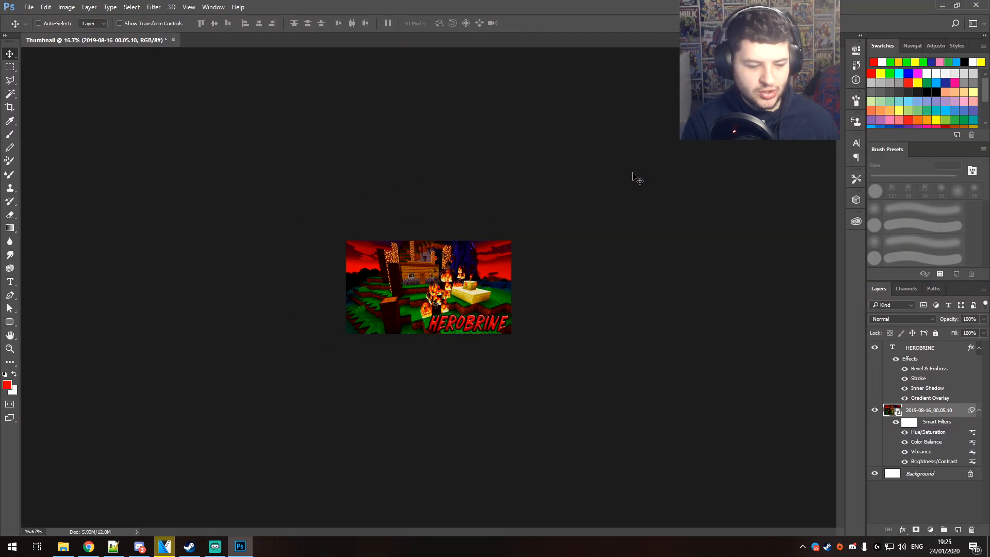
click(448, 324)
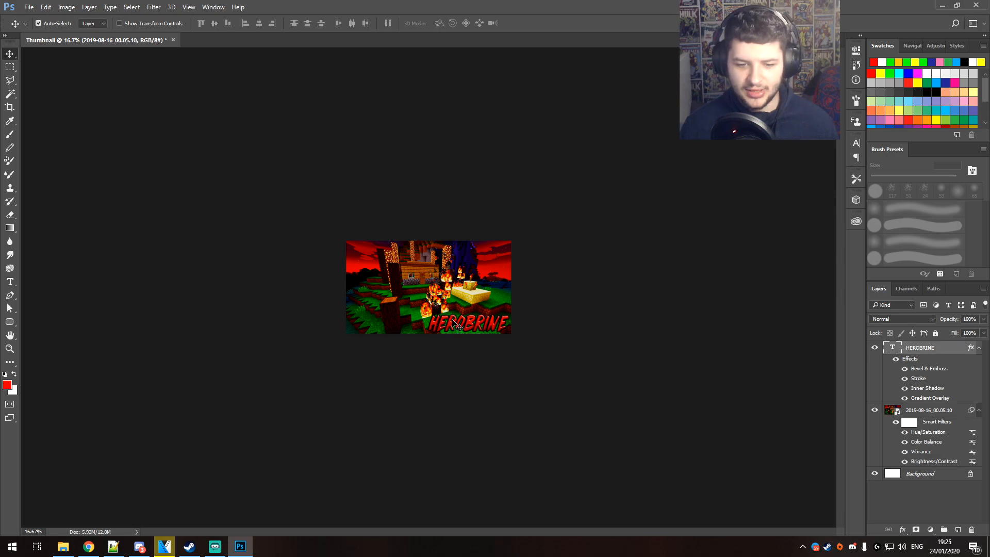
key(ctrl+t)
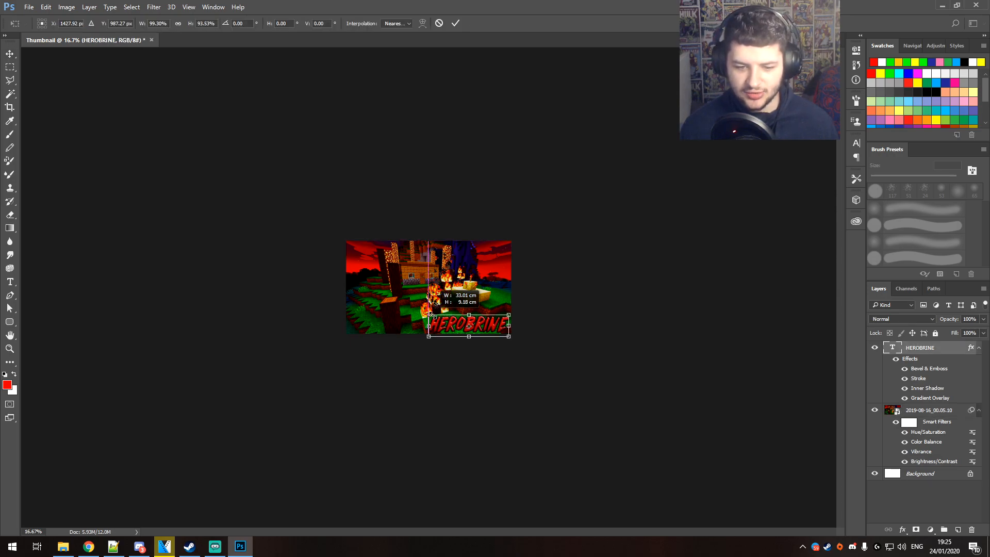
key(Return)
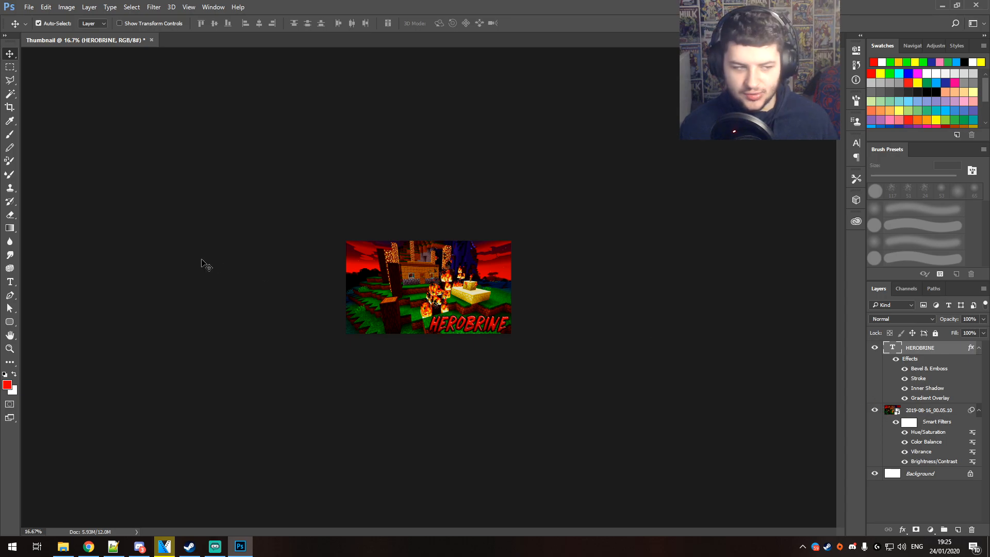
Switch to Chrome and narrow the red arrows image search to clip art, then browse the arrow designs
key(alt+Tab)
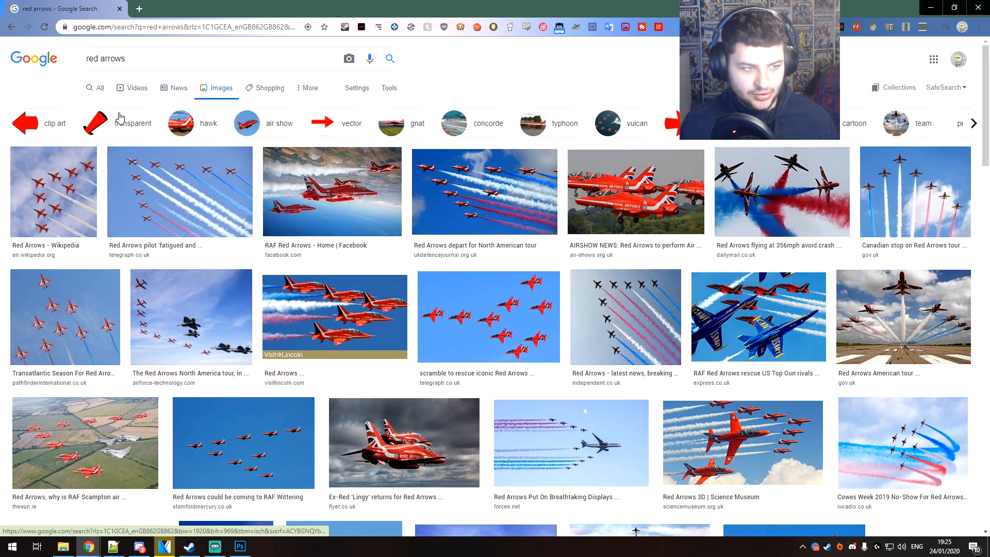
click(47, 124)
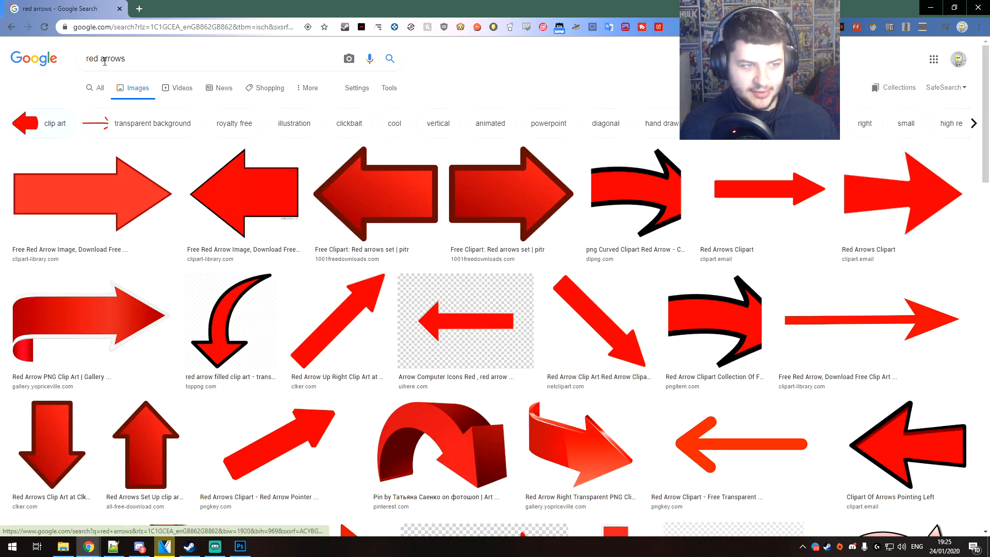
click(132, 57)
click(43, 101)
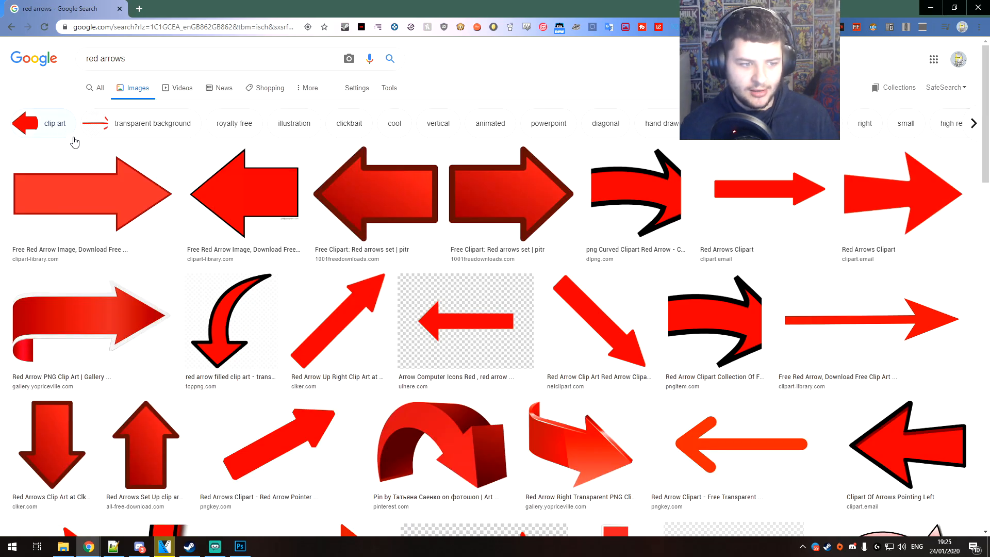
click(103, 178)
scroll(261, 232, up, 2)
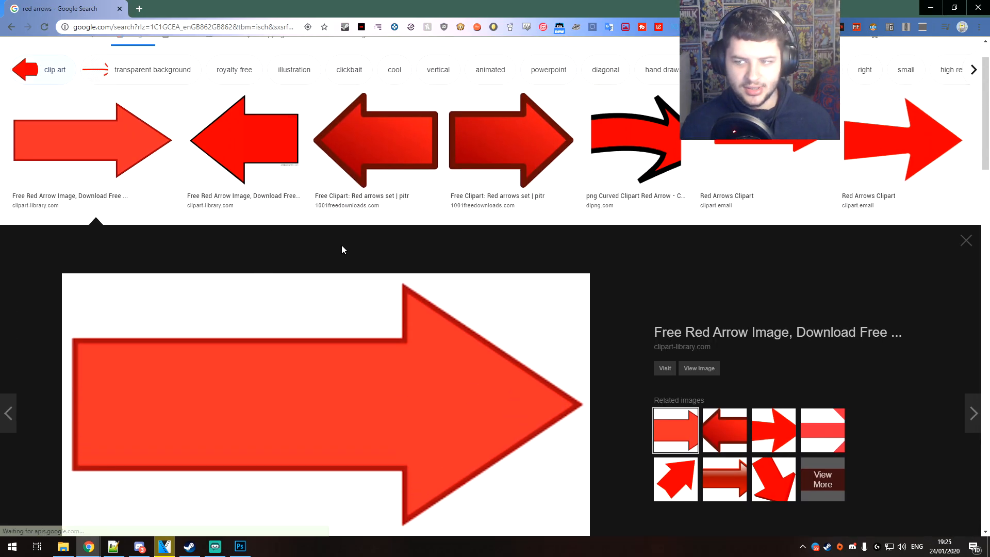
scroll(473, 230, down, 6)
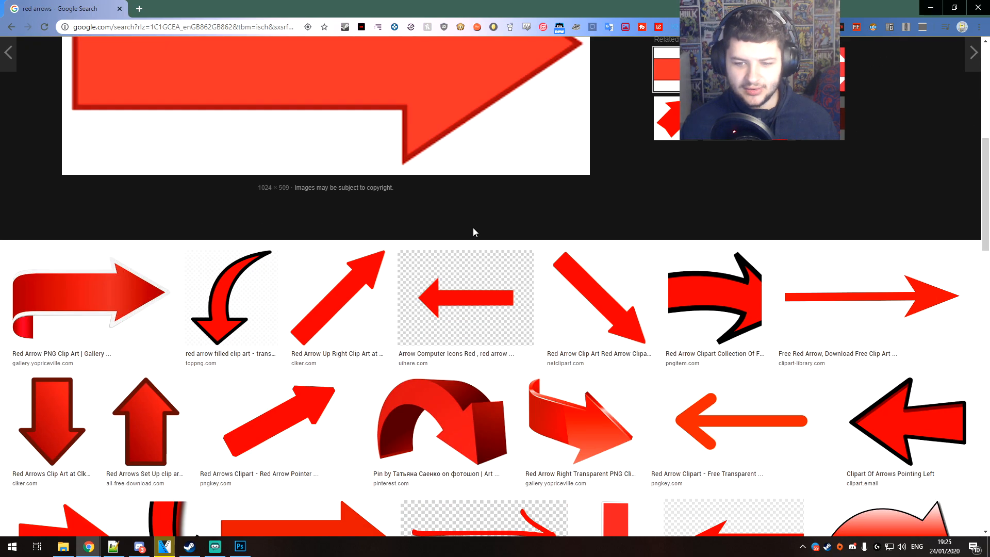
Copy the plain diagonal red arrow image from the search results and paste it into the Photoshop thumbnail
click(628, 307)
right_click(344, 274)
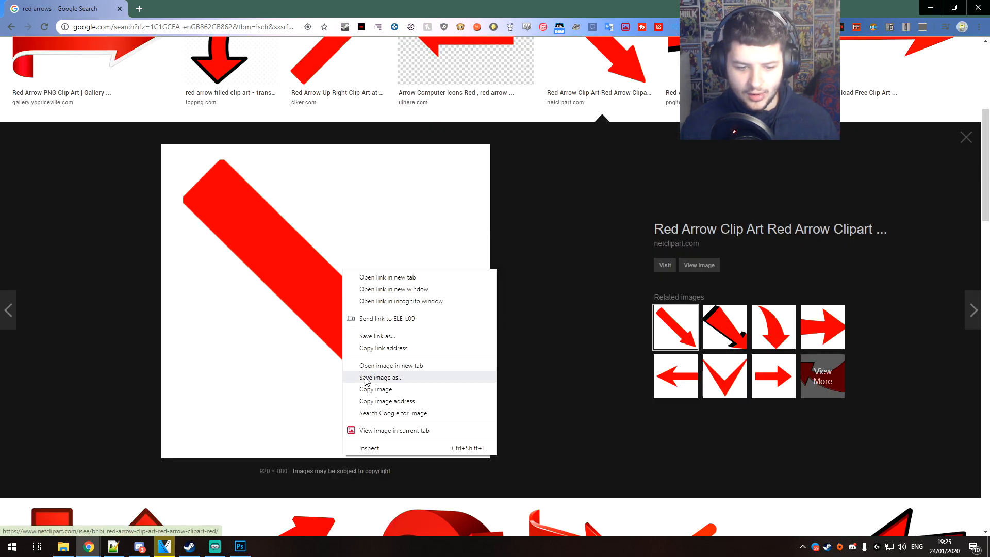
click(366, 385)
click(931, 7)
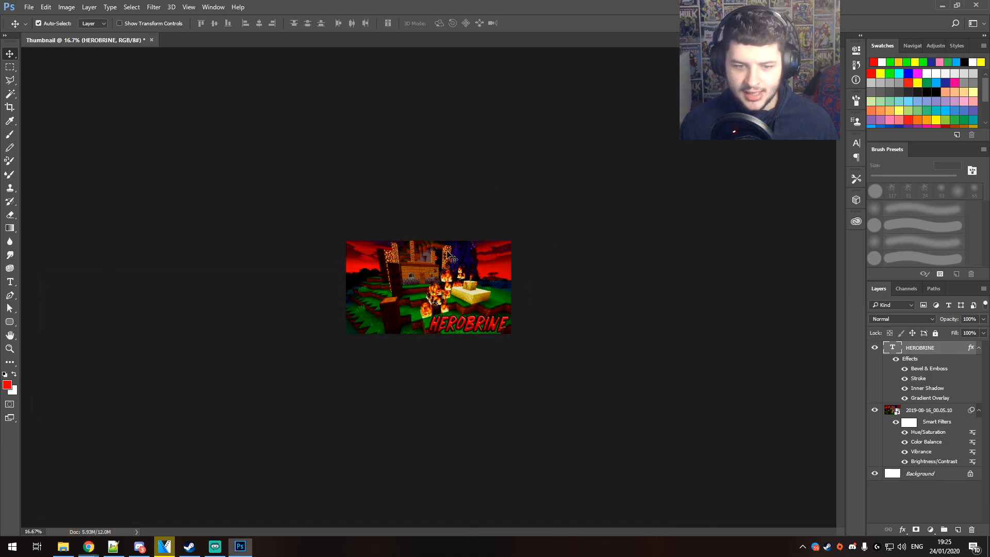
key(ctrl+v)
scroll(458, 255, up, 3)
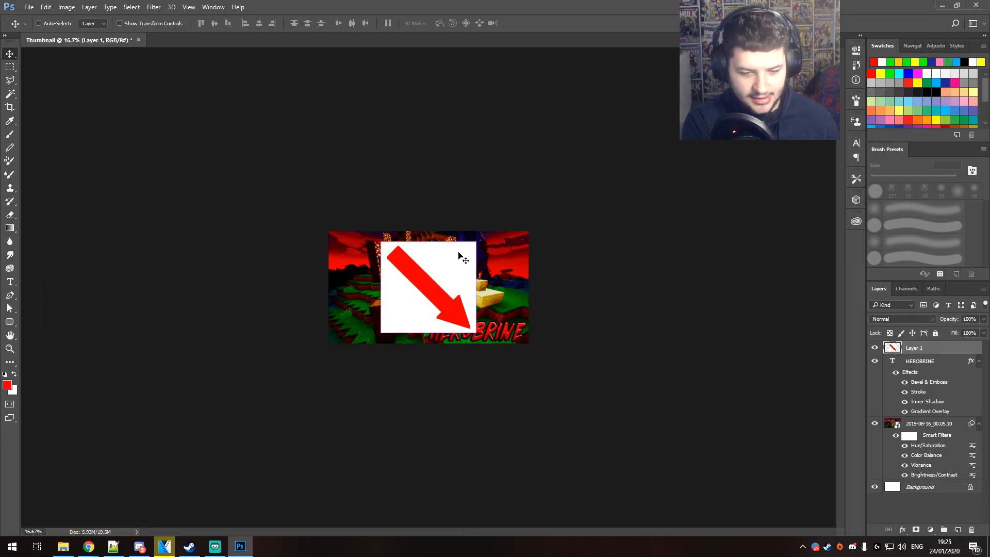
Select the white area around the pasted arrow with the Magic Wand, delete it and deselect
click(10, 94)
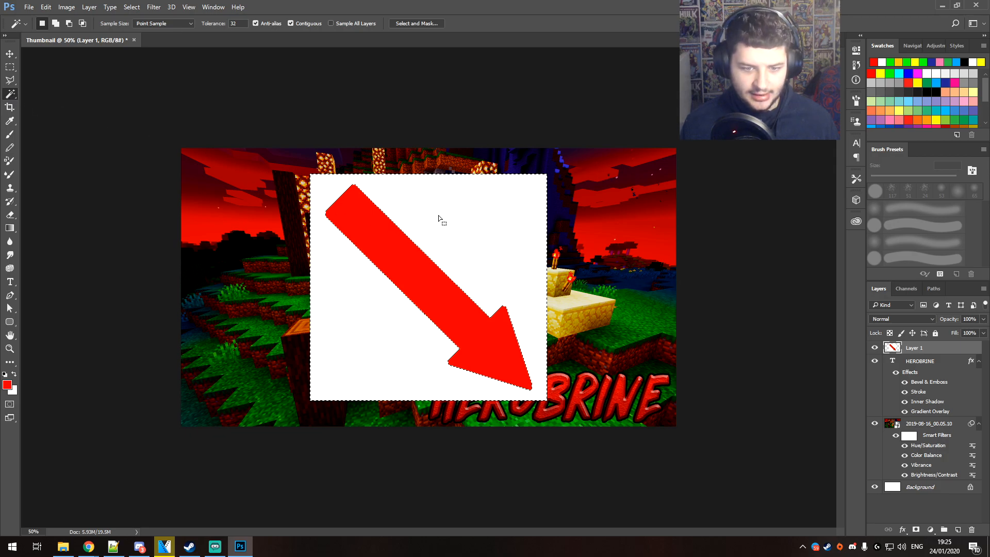
click(406, 219)
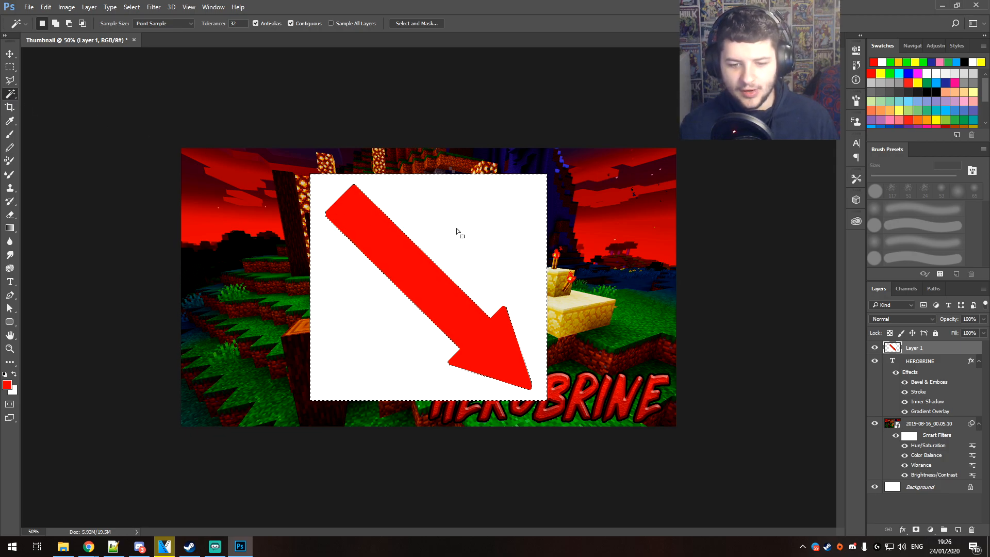
key(Delete)
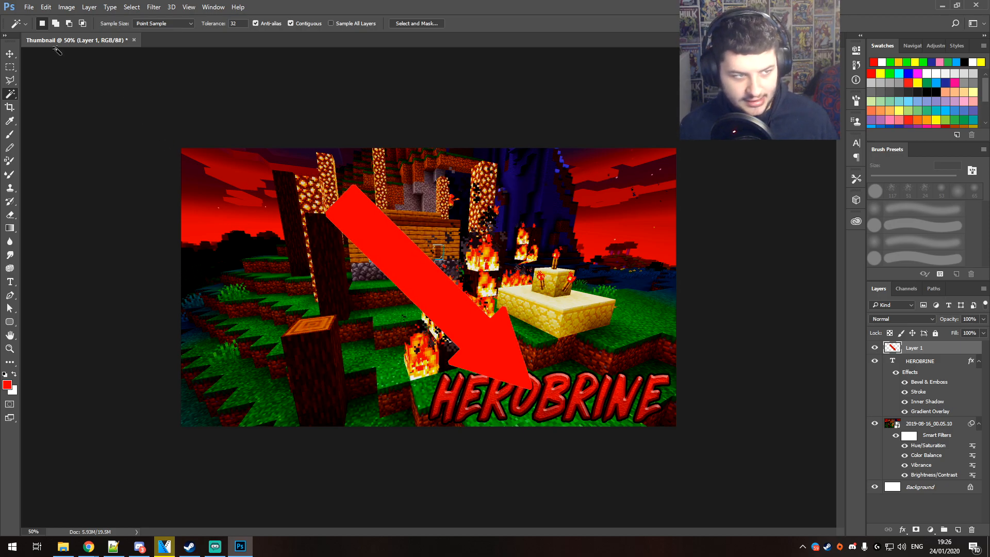
key(ctrl+d)
Rotate the red arrow 105° and scale it down to about 61%
key(ctrl+t)
drag(547, 302, 401, 356)
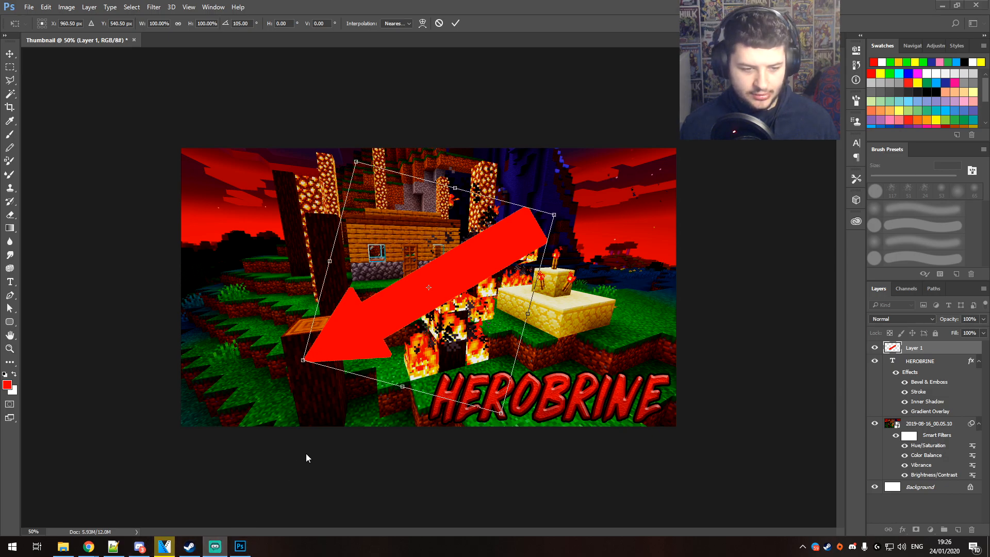
drag(307, 361, 401, 305)
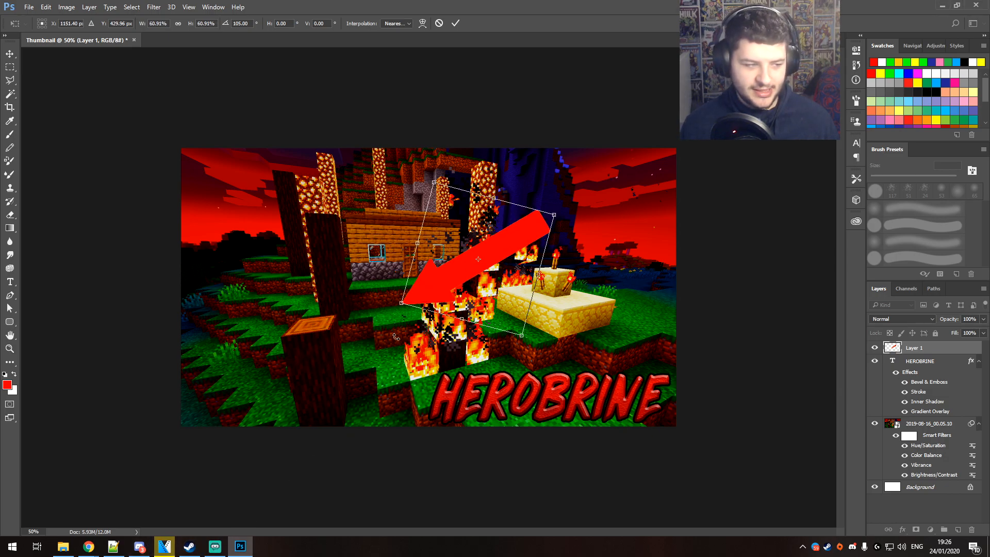
drag(539, 221, 478, 269)
key(Return)
Place the arrow at a smaller size in the red sky above the torch altar and rotate it about 72° to point left
key(ctrl+t)
drag(504, 308, 525, 311)
key(ctrl+t)
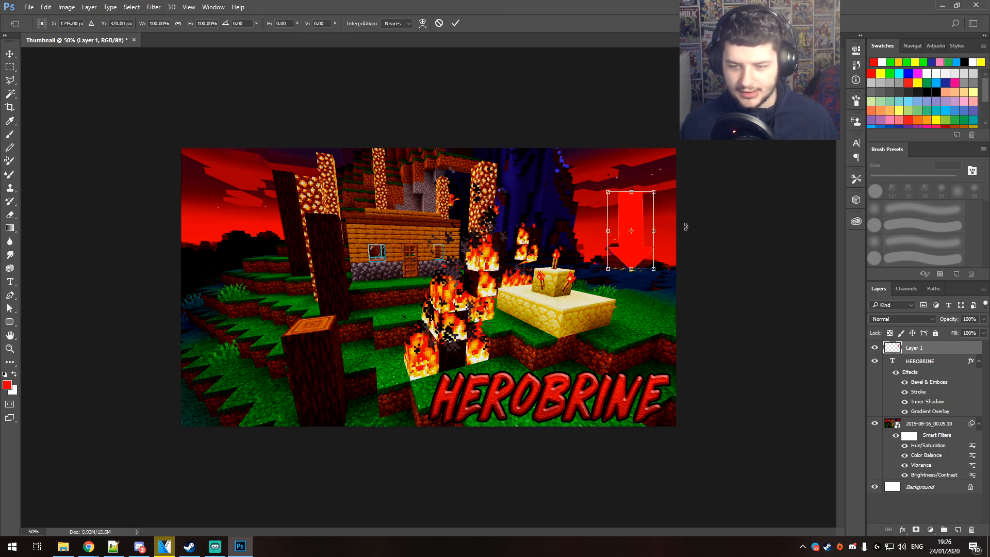
drag(685, 225, 666, 313)
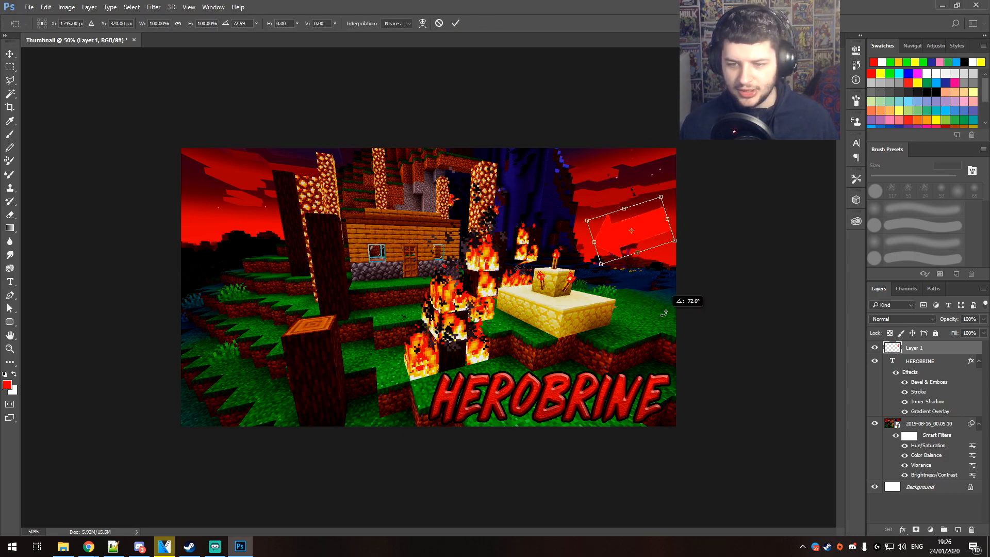
drag(632, 230, 608, 235)
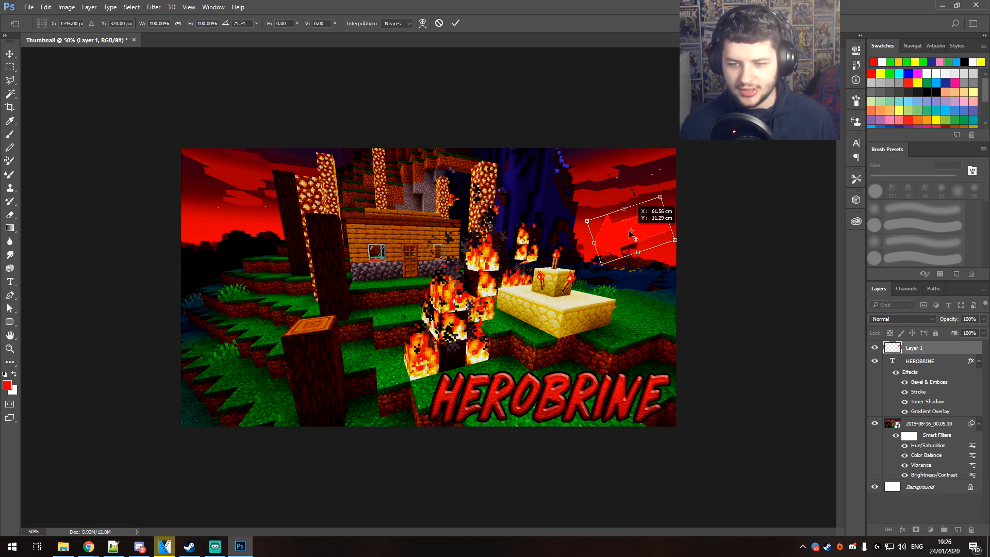
key(Return)
Rename the pasted arrow's layer to Arrow
double_click(914, 348)
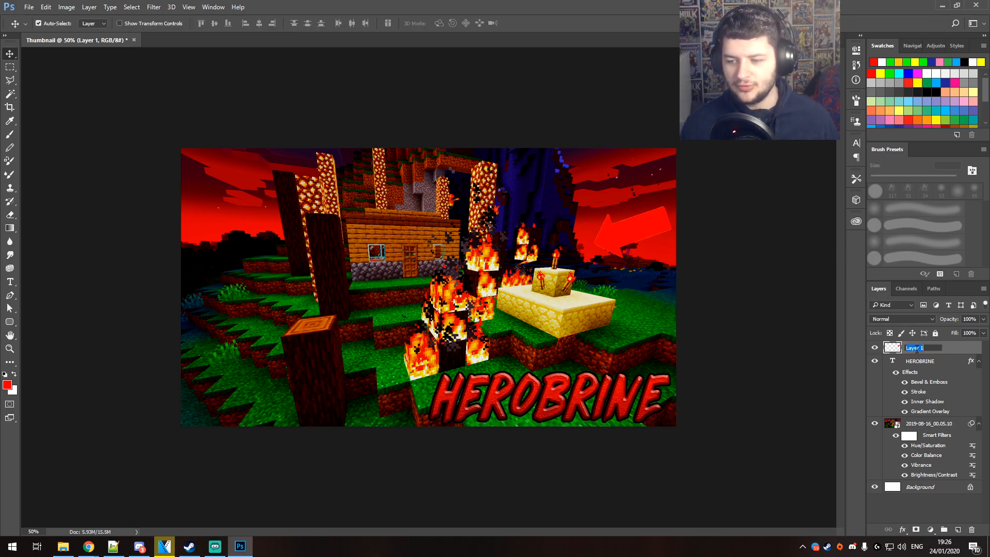
text(Arrow)
key(Return)
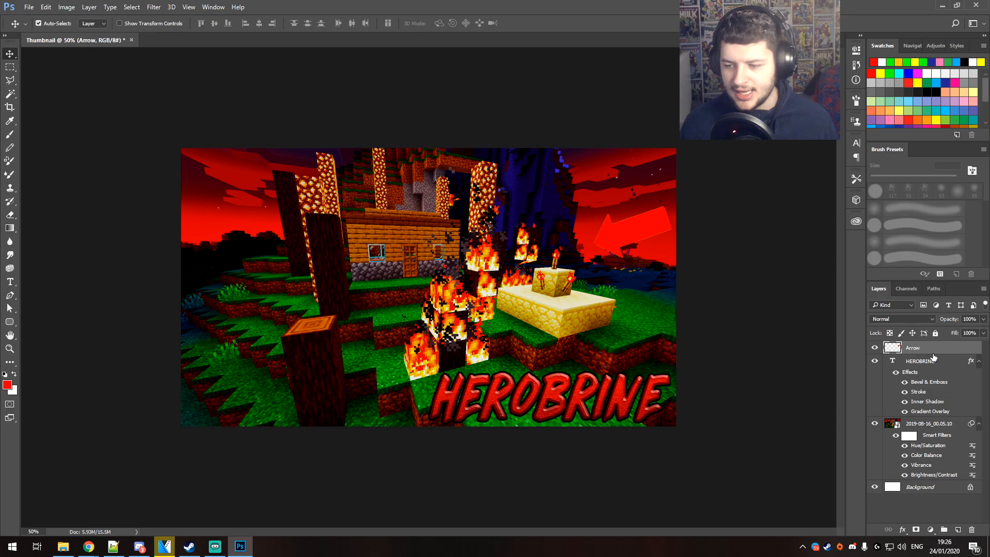
Add a white (ffffff) Color Overlay effect to the Arrow layer
right_click(916, 349)
click(957, 349)
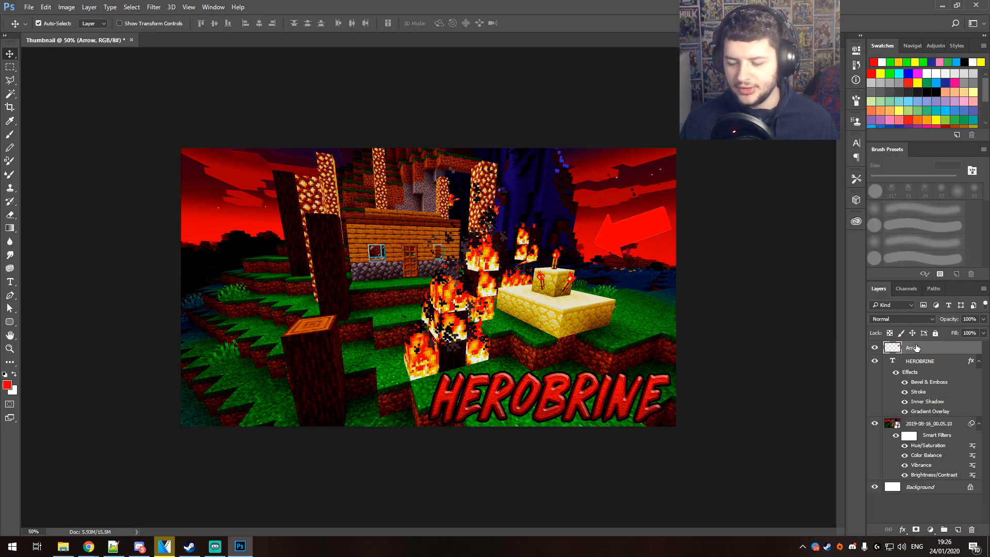
right_click(924, 350)
click(877, 62)
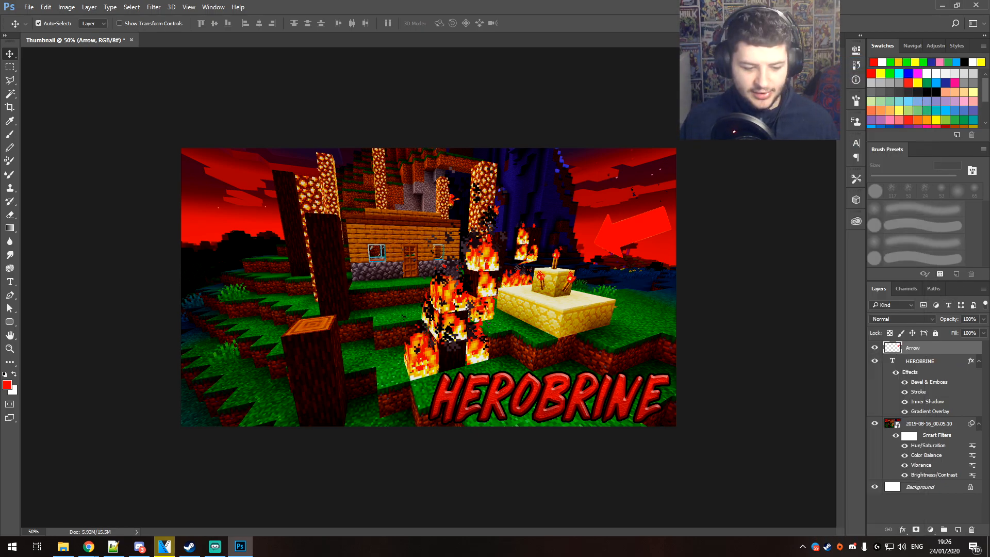
drag(642, 98, 146, 82)
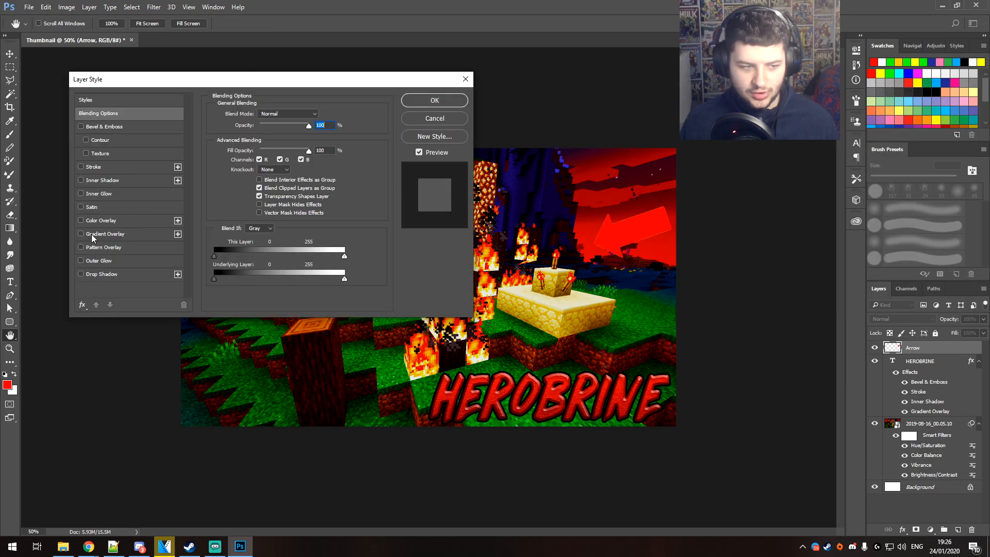
click(81, 221)
click(320, 115)
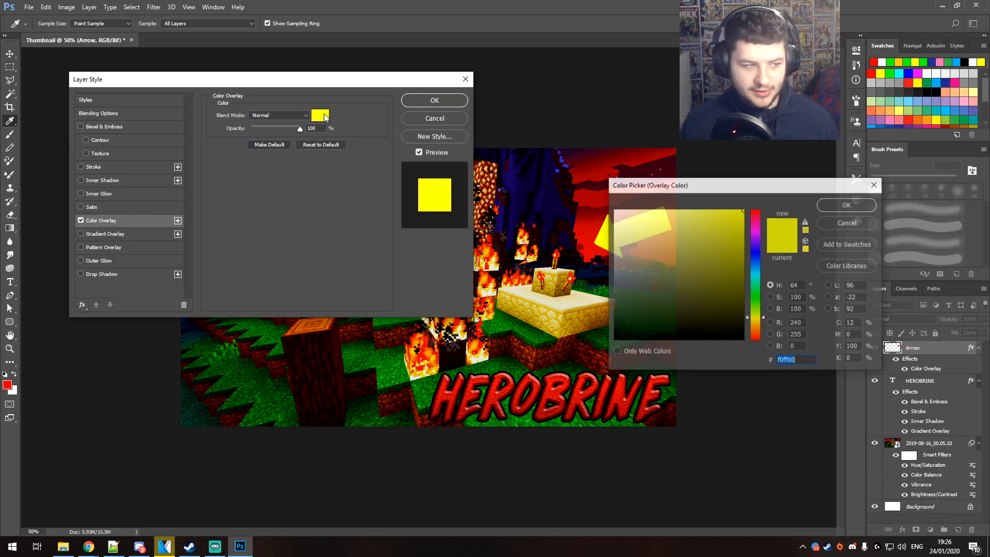
drag(690, 186, 223, 252)
text(ffffff)
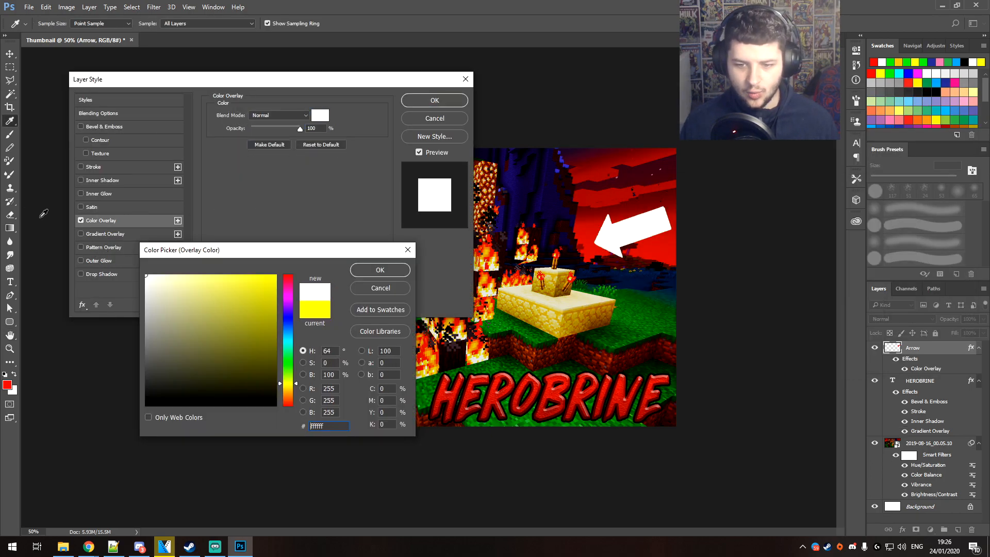
key(Return)
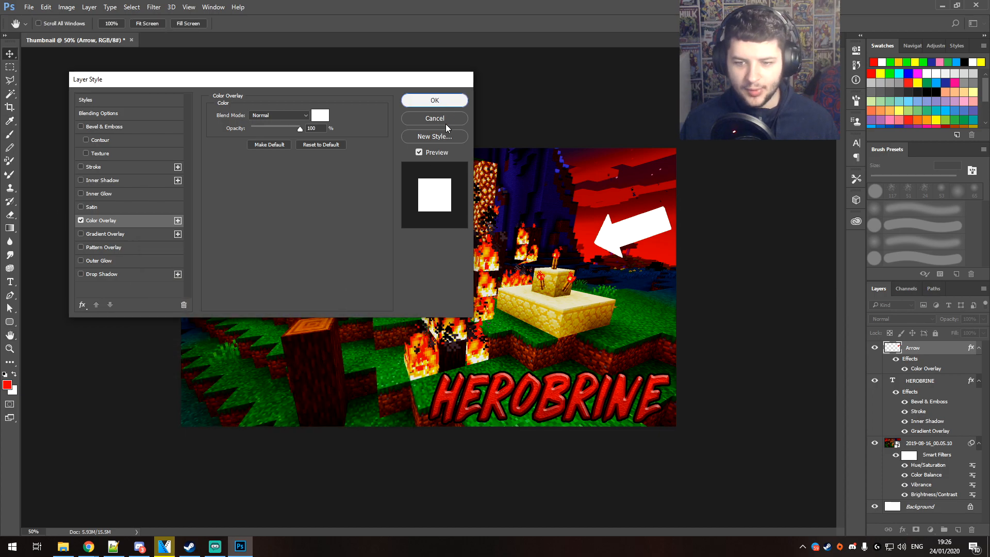
click(435, 101)
Check how the thumbnail with the white arrow and title reads at smaller and larger display sizes
key(ctrl+minus)
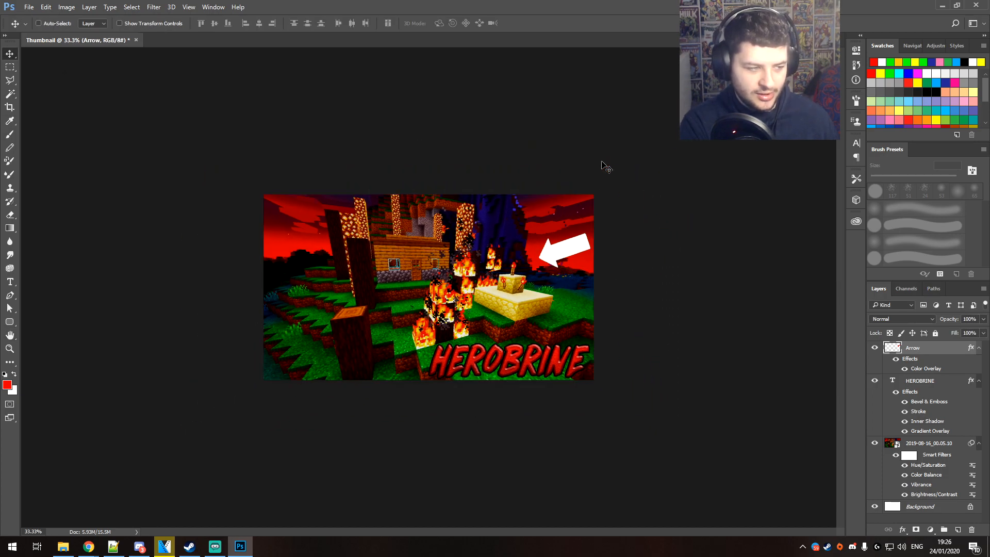
key(ctrl+plus)
key(ctrl+minus)
key(ctrl+minus)
key(ctrl+minus)
key(ctrl+minus)
key(ctrl+plus)
key(ctrl+plus)
key(ctrl+plus)
key(ctrl+plus)
key(ctrl+plus)
key(ctrl+minus)
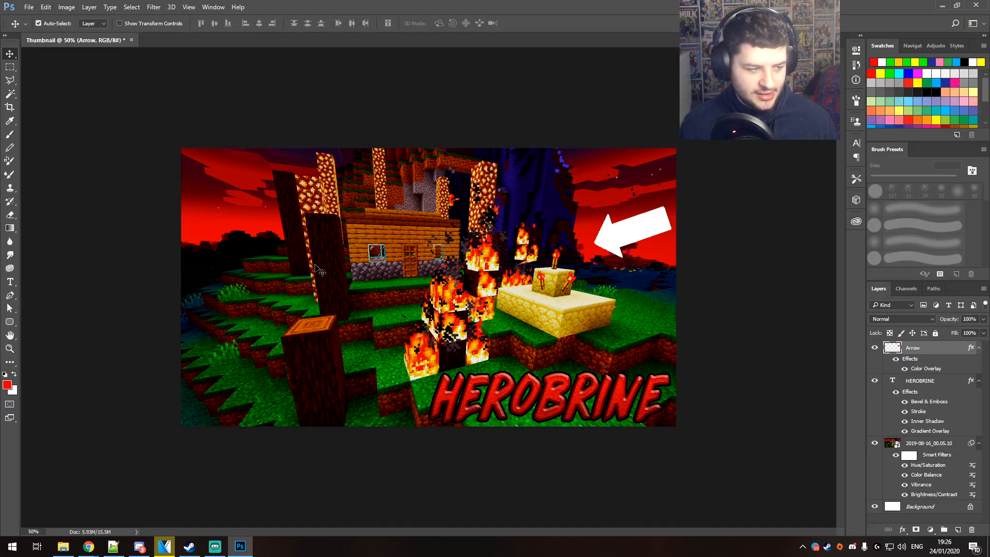
Switch to Chrome and run a Google Images search for "herobrine"
key(alt+Tab)
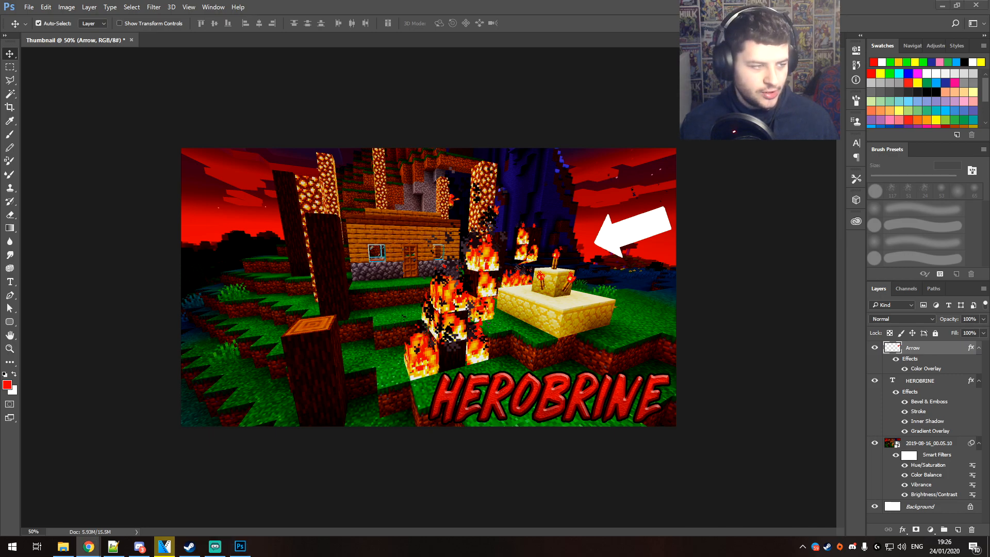
mouse_move(89, 546)
click(166, 500)
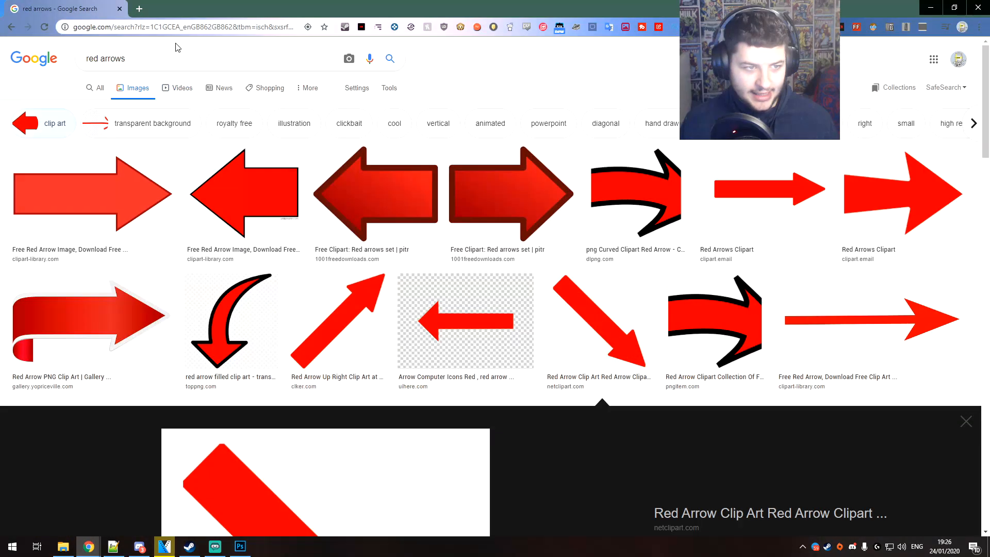
click(169, 56)
key(ctrl+a)
text(herobrine)
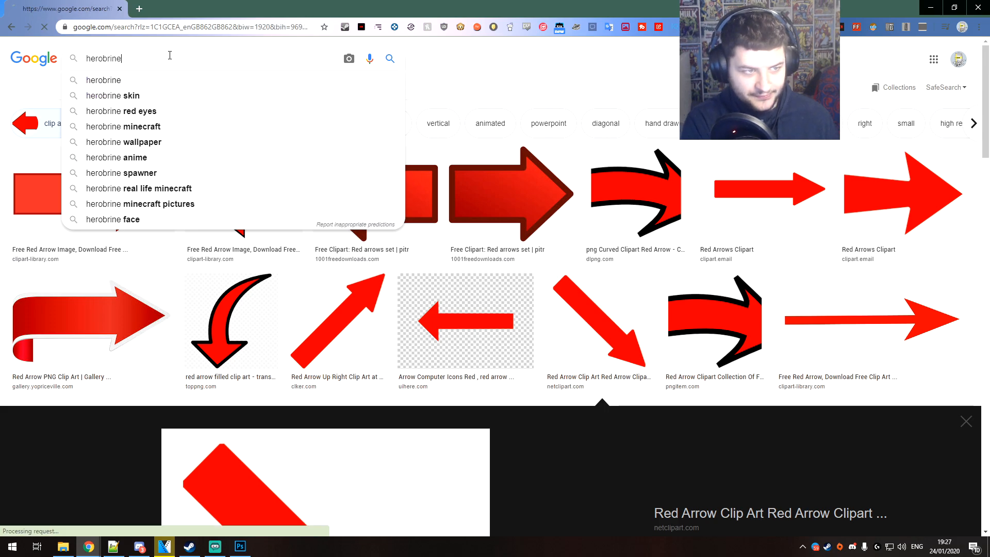
key(Return)
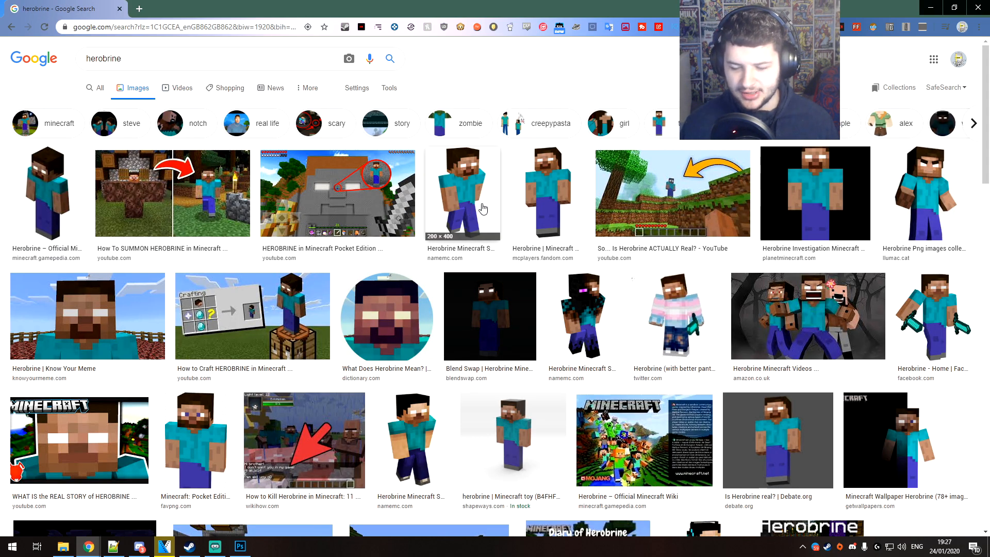
Open the "Herobrine Png images" result showing the full figure on white and copy the image
click(908, 206)
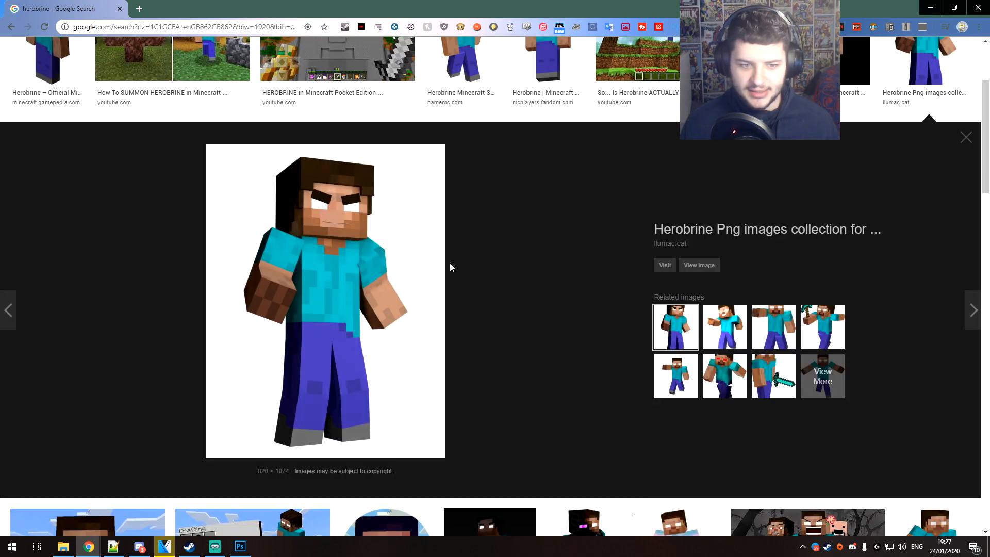
right_click(358, 254)
click(544, 221)
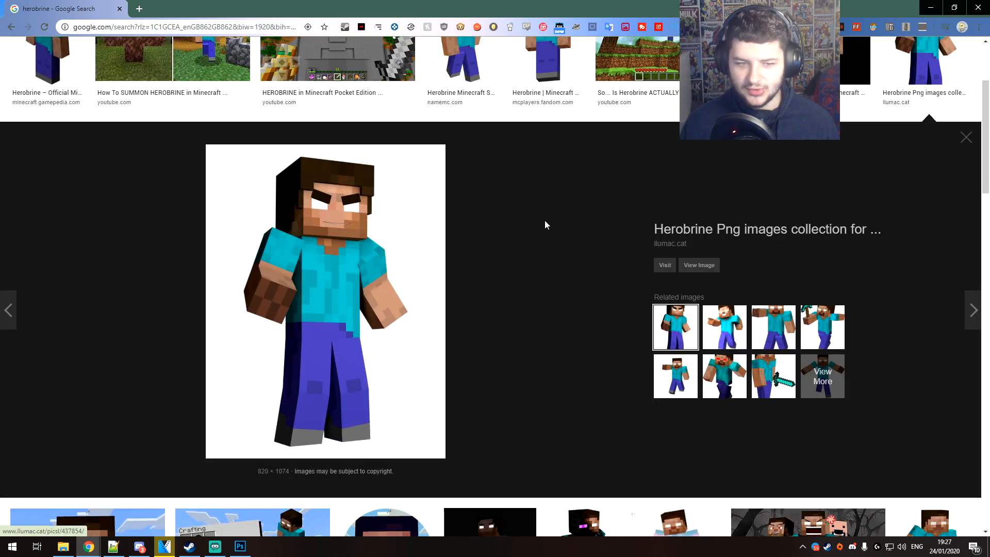
right_click(353, 287)
click(394, 409)
Paste the Herobrine image into the Photoshop thumbnail and delete its white background with the Magic Wand
drag(444, 272, 425, 268)
key(ctrl+plus)
key(ctrl+plus)
key(ctrl+minus)
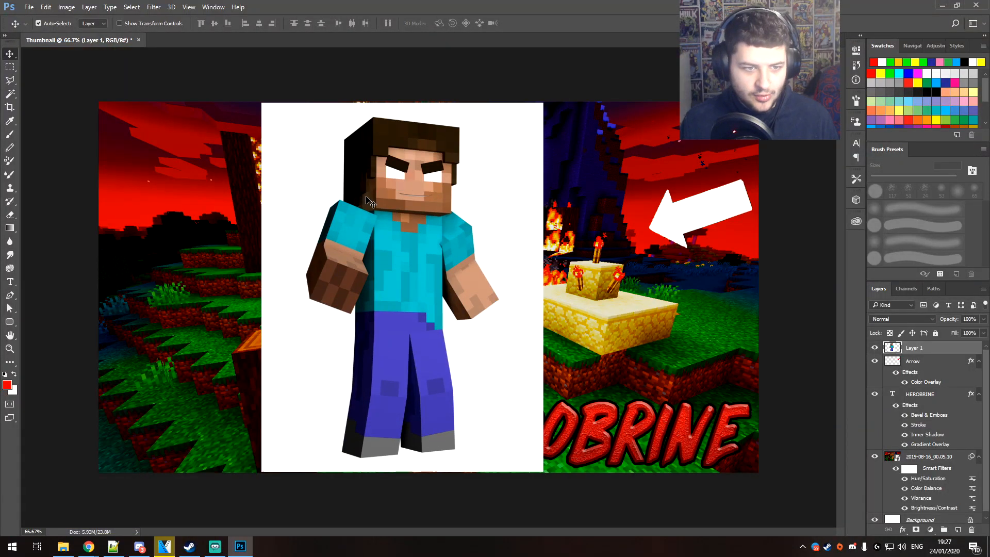
key(w)
click(295, 172)
key(Delete)
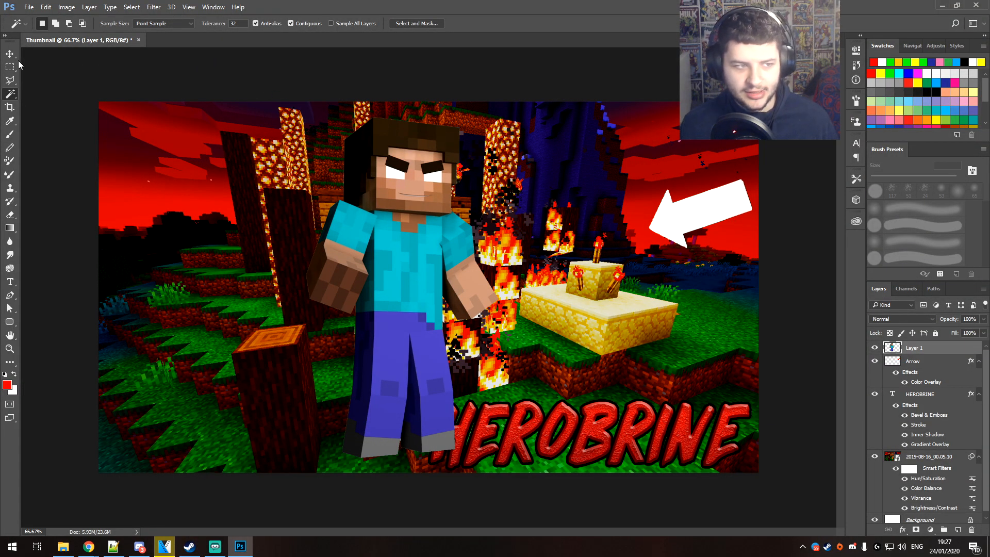
Move the Herobrine figure to the canvas's left side and enlarge it until the legs run past the lower edge
key(v)
drag(387, 172, 237, 186)
right_click(241, 202)
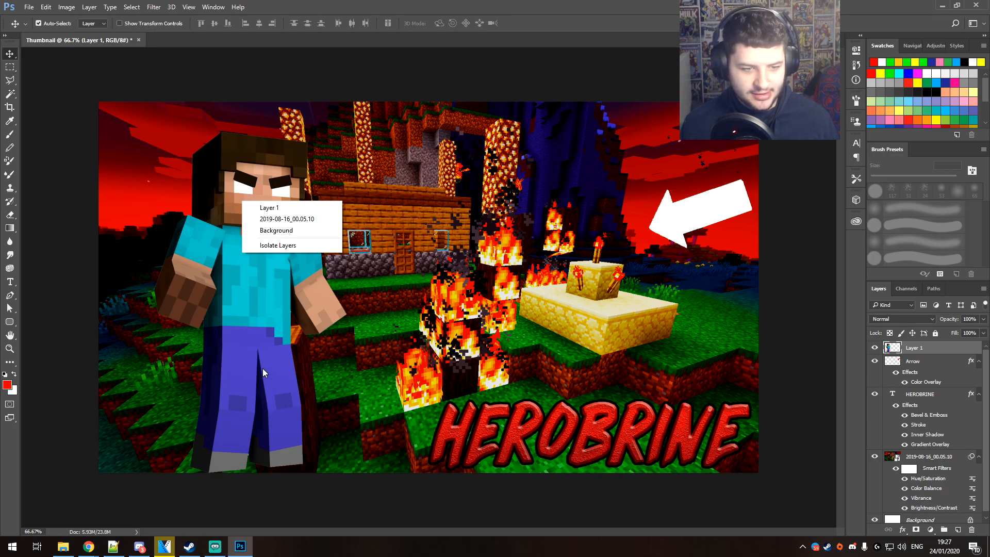
key(Escape)
key(ctrl+t)
drag(354, 115, 460, 2)
drag(381, 66, 335, 203)
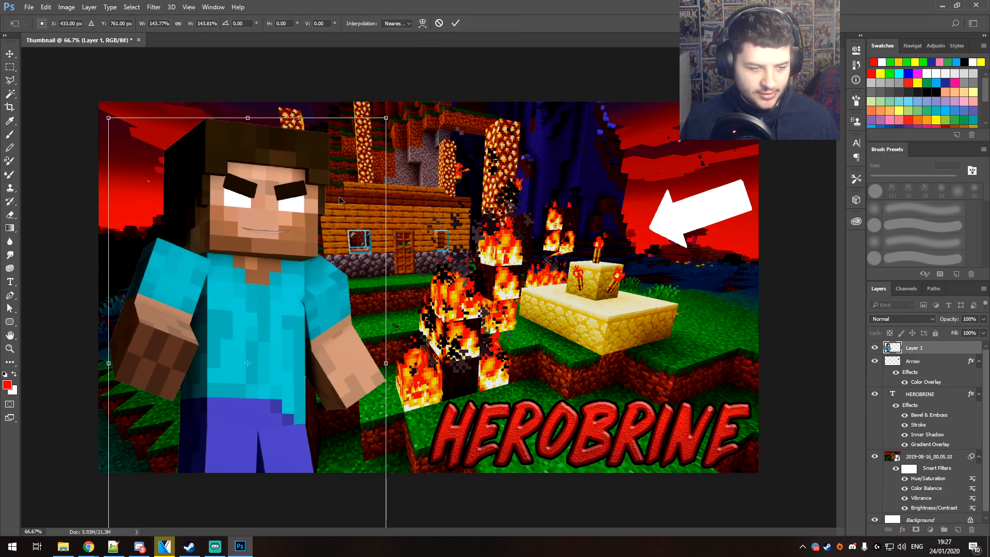
drag(389, 119, 429, 82)
drag(372, 166, 367, 199)
key(Return)
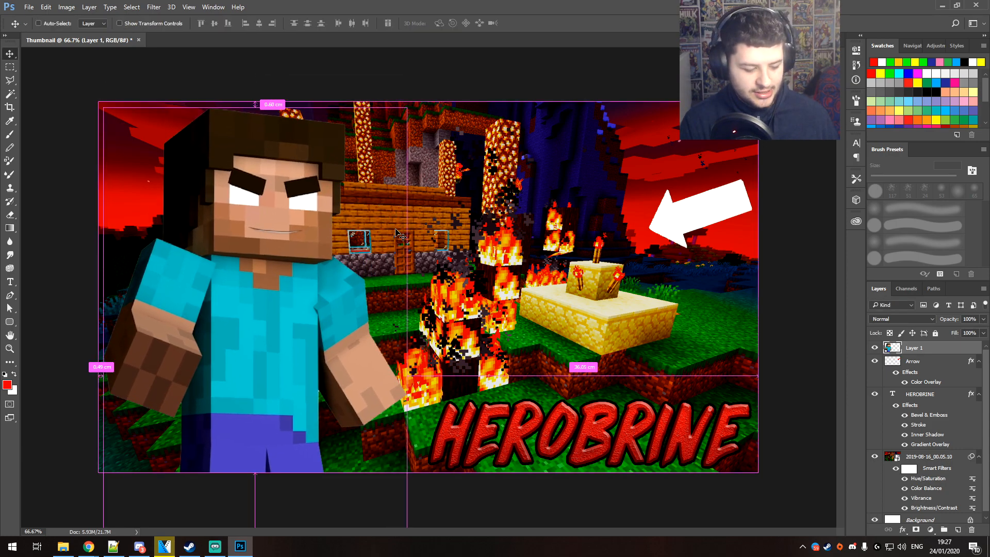
Shift the Herobrine figure slightly lower, leaving more room between the head and the canvas's upper edge
key(ctrl+minus)
key(ctrl+minus)
key(ctrl+minus)
key(ctrl+plus)
key(ctrl+plus)
key(ctrl+plus)
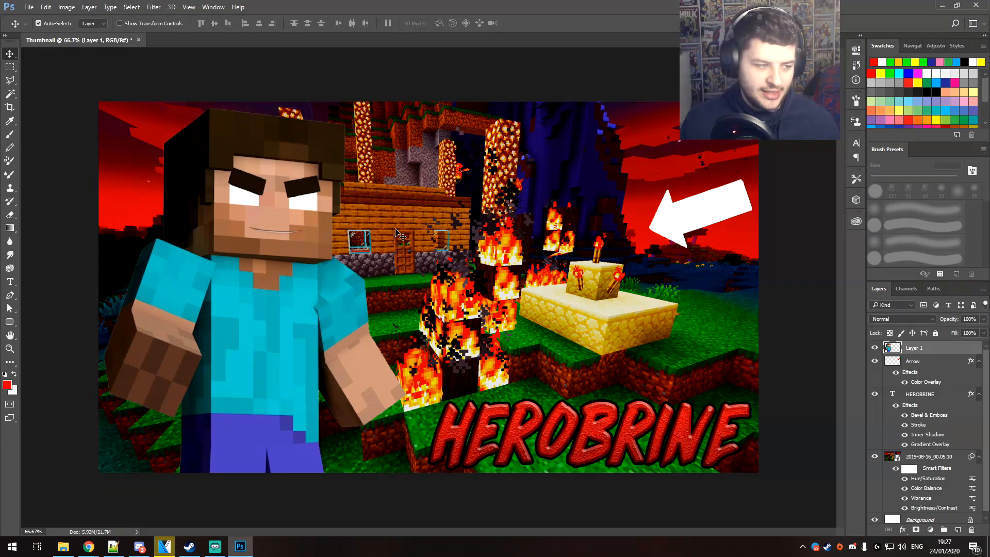
drag(279, 245, 274, 266)
key(ctrl+minus)
key(ctrl+minus)
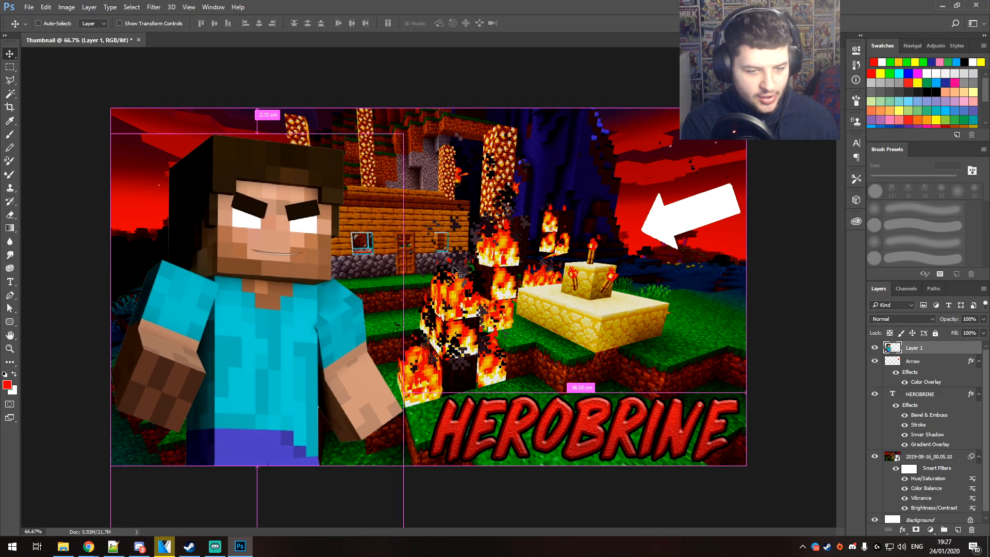
Enlarge the background screenshot to about 120% width and 128% height and reposition it behind the Herobrine figure
drag(464, 269, 471, 250)
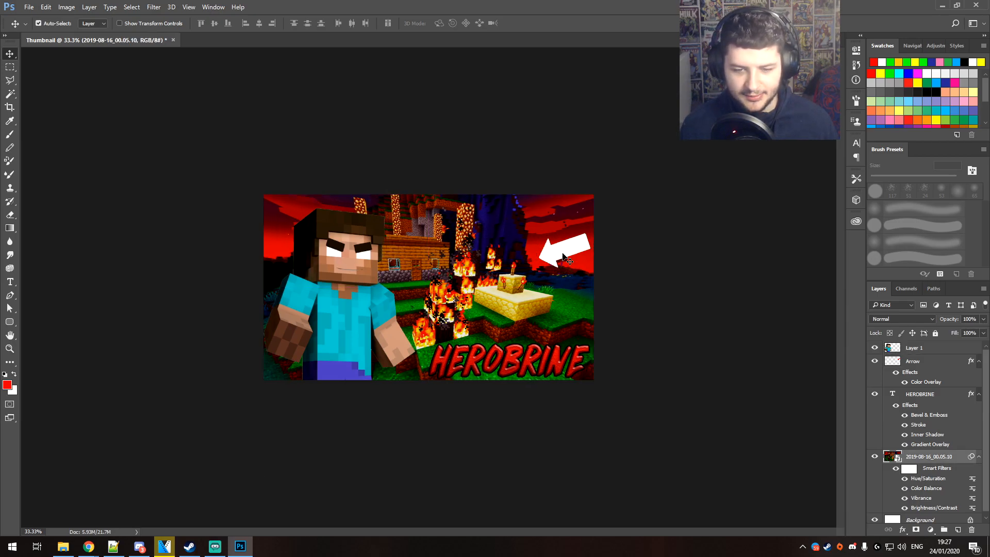
key(ctrl+t)
key(Return)
drag(593, 193, 660, 161)
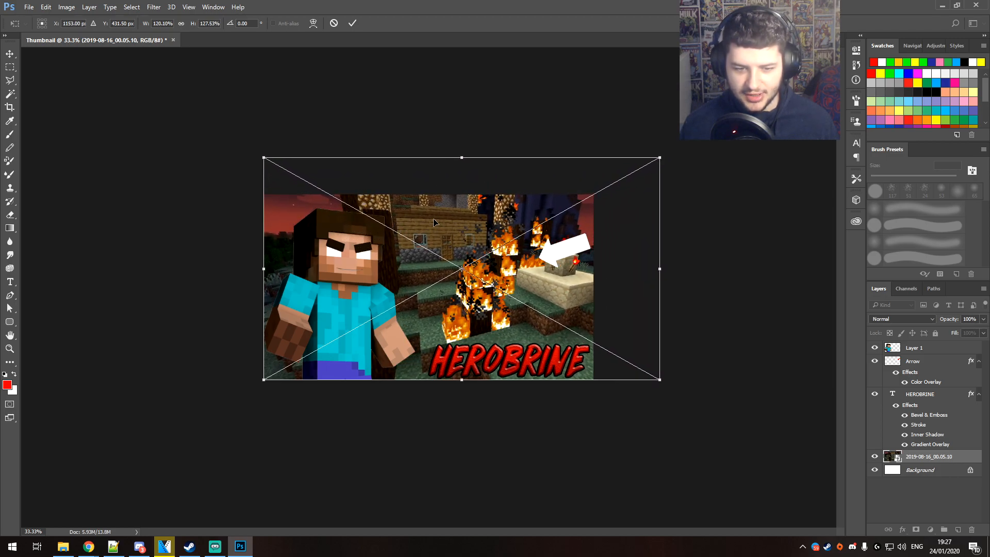
drag(465, 233, 467, 245)
key(Return)
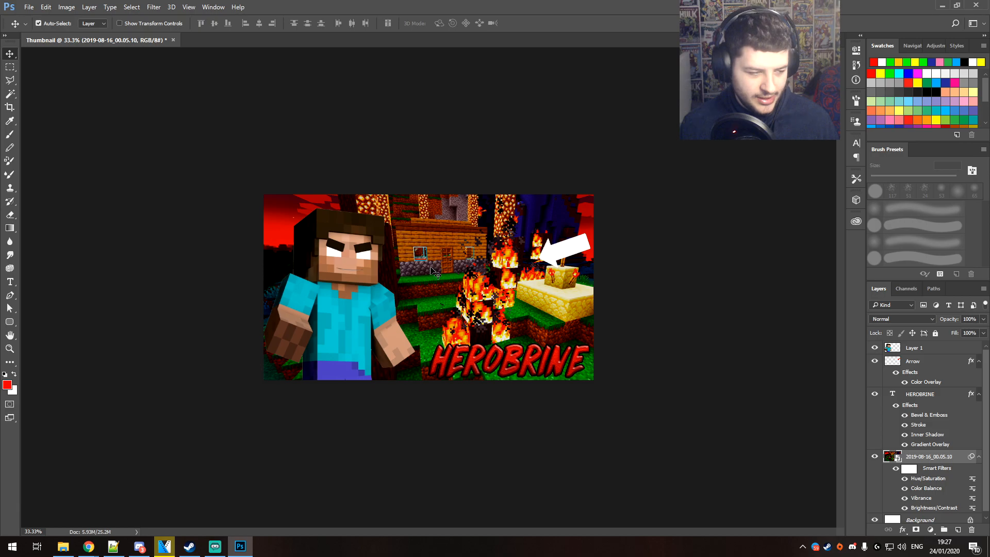
Enlarge the background screenshot a little further and nudge the HEROBRINE title towards the canvas's lower-right corner
click(477, 347)
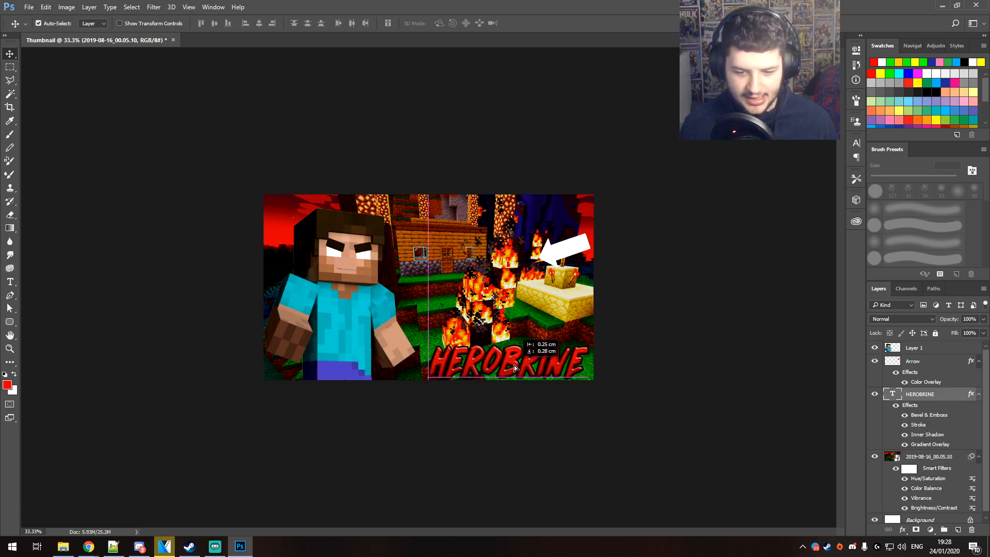
click(462, 290)
key(ctrl+t)
key(Return)
drag(471, 216, 471, 213)
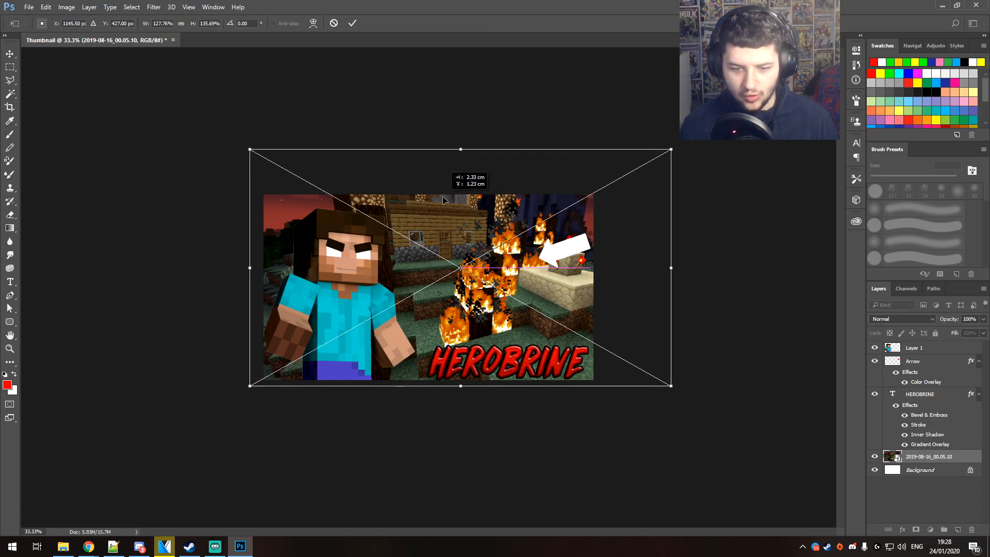
key(Return)
drag(542, 367, 546, 370)
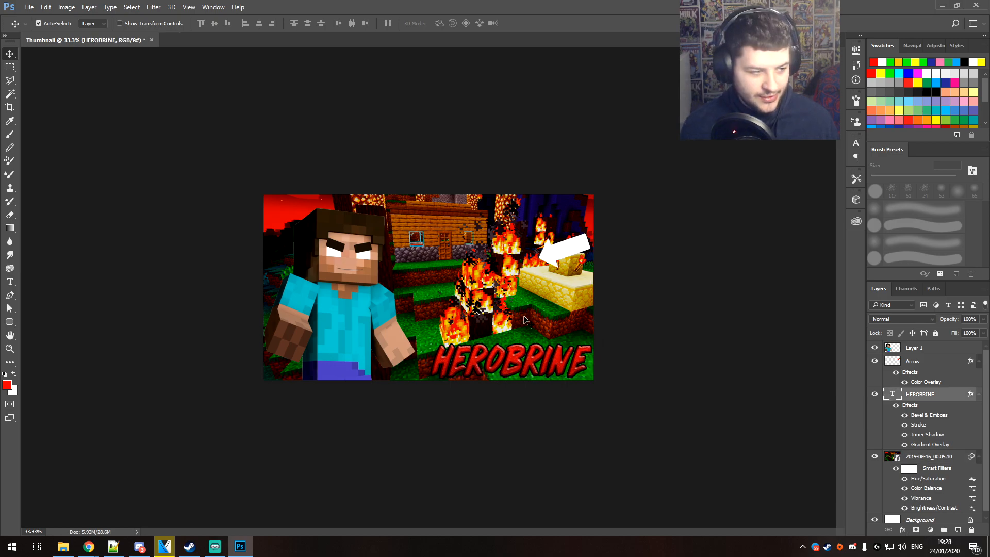
Move the arrow to the canvas's upper-left corner, rotated towards Herobrine's head, and place its layer above Layer 1
drag(568, 252, 360, 224)
key(ctrl+t)
drag(430, 282, 290, 214)
key(Return)
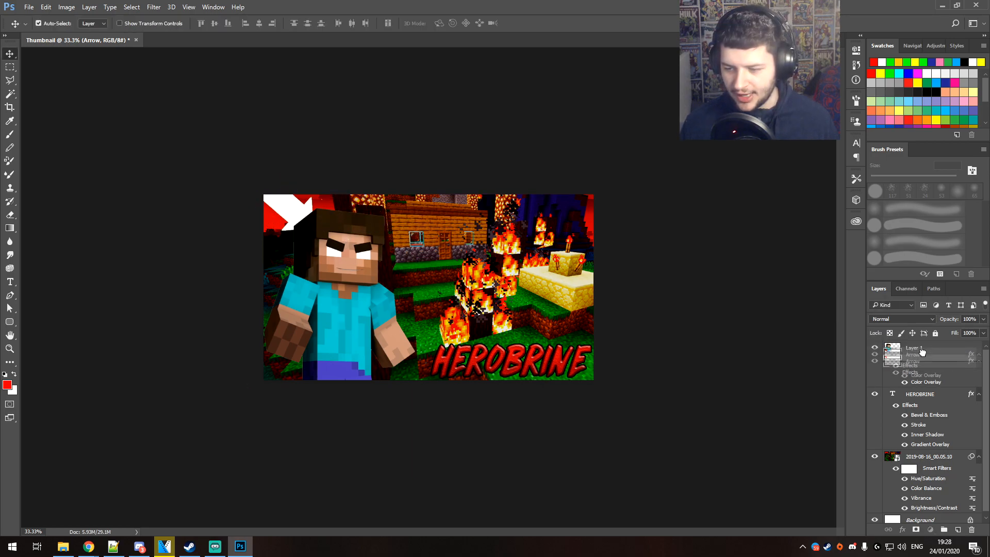
drag(915, 364, 917, 348)
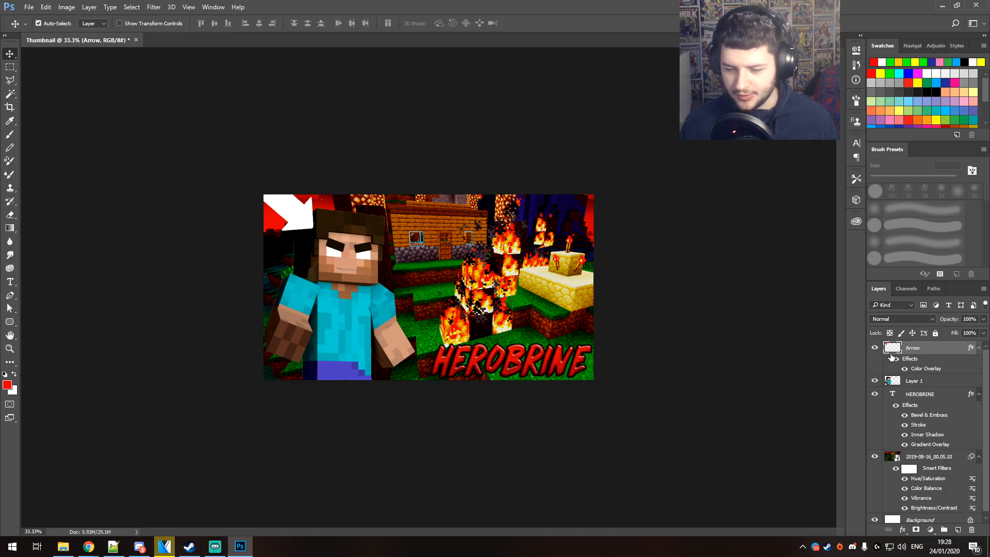
Shrink the arrow and fit it into the canvas's upper-left corner, and nudge the Herobrine figure slightly right
drag(288, 219, 325, 320)
key(ctrl+r)
key(ctrl+t)
drag(383, 334, 282, 248)
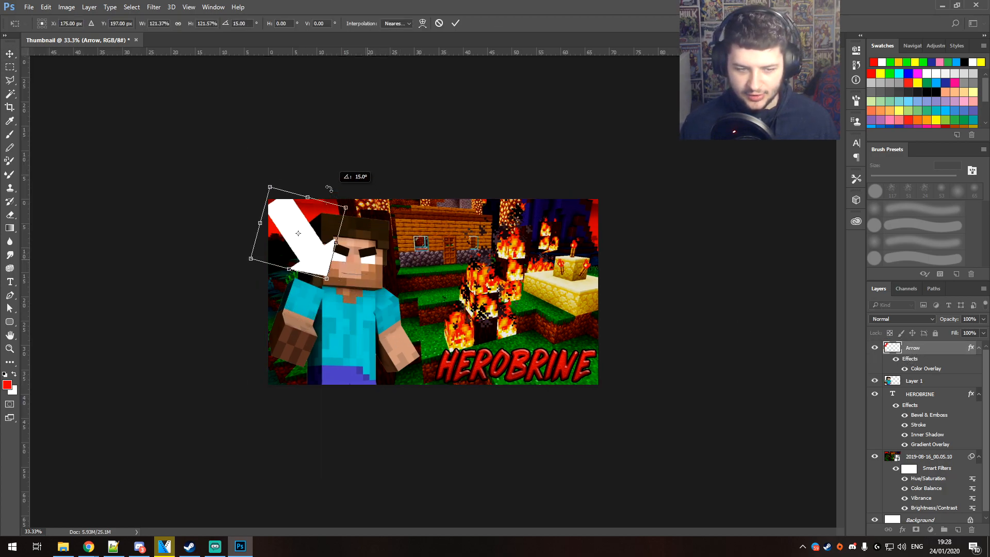
drag(305, 225, 288, 189)
drag(311, 244, 290, 210)
drag(285, 198, 291, 217)
key(Return)
drag(345, 268, 352, 270)
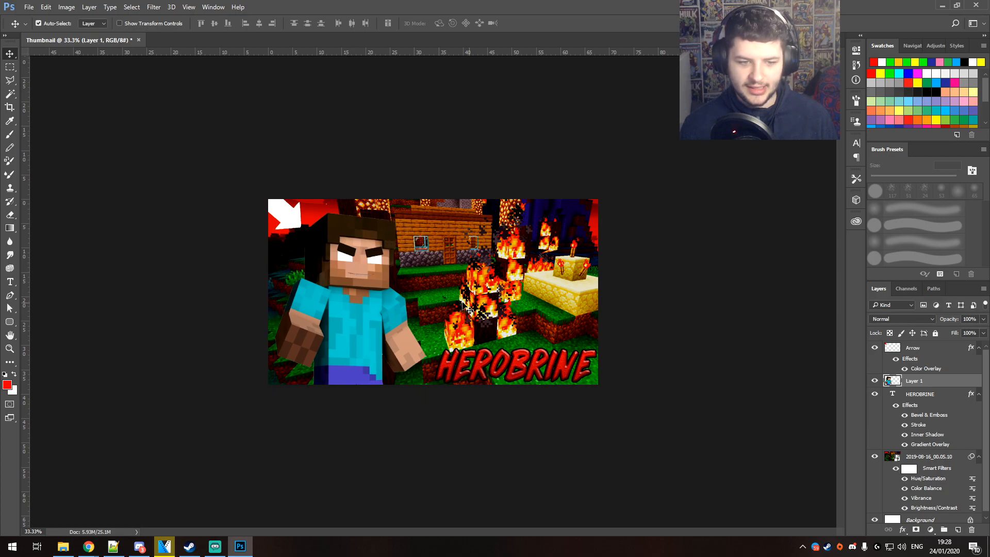
Change the Arrow layer's Color Overlay from white to bright yellow and apply the layer style
click(286, 218)
right_click(289, 213)
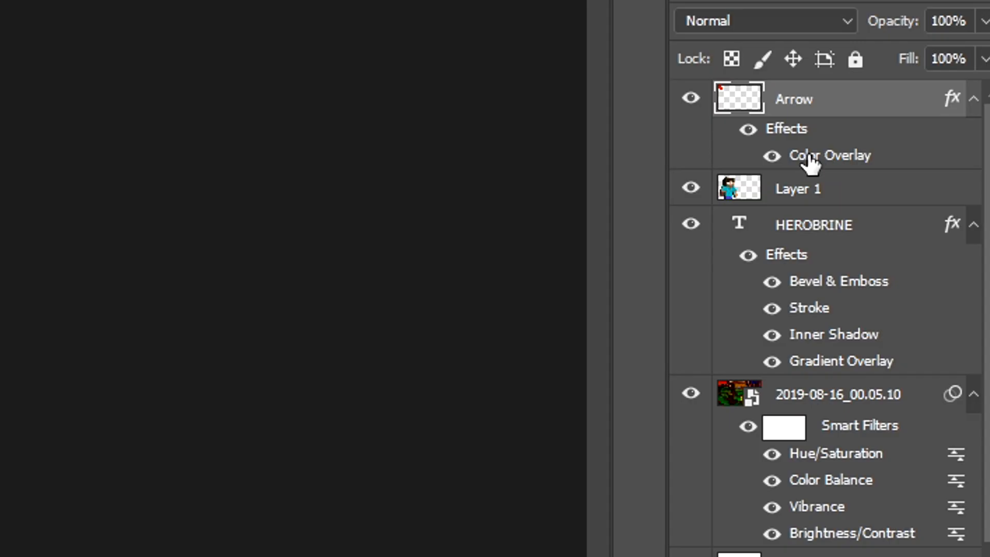
double_click(810, 158)
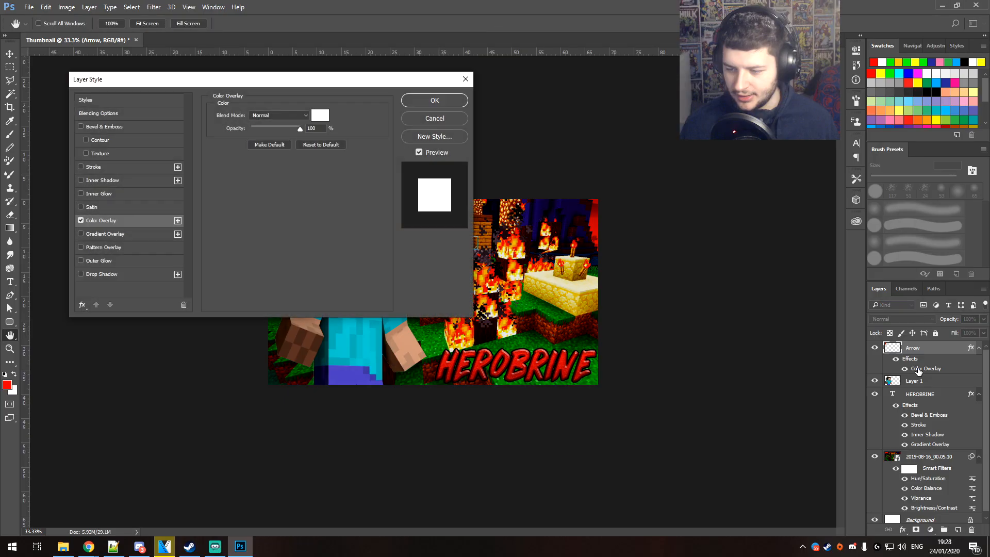
drag(327, 87, 724, 111)
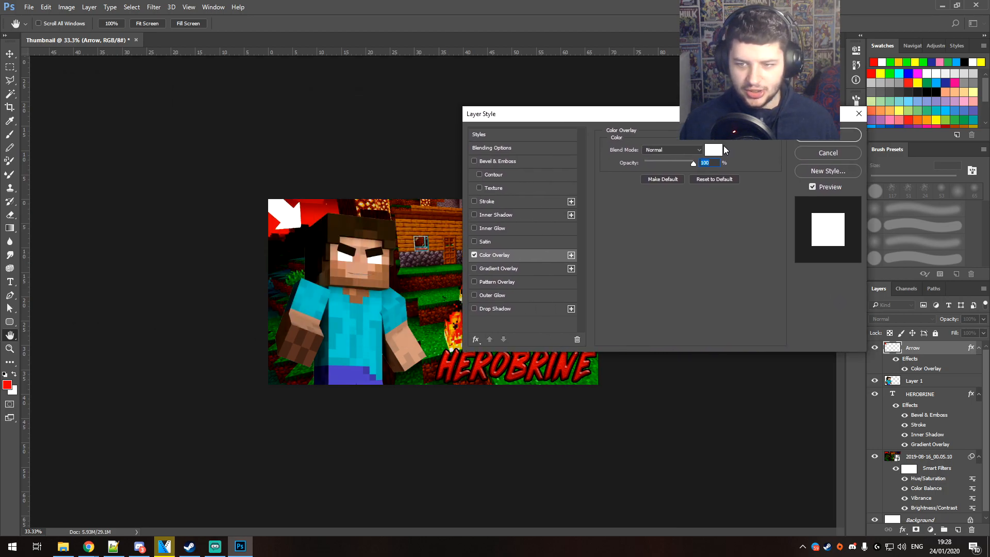
click(720, 150)
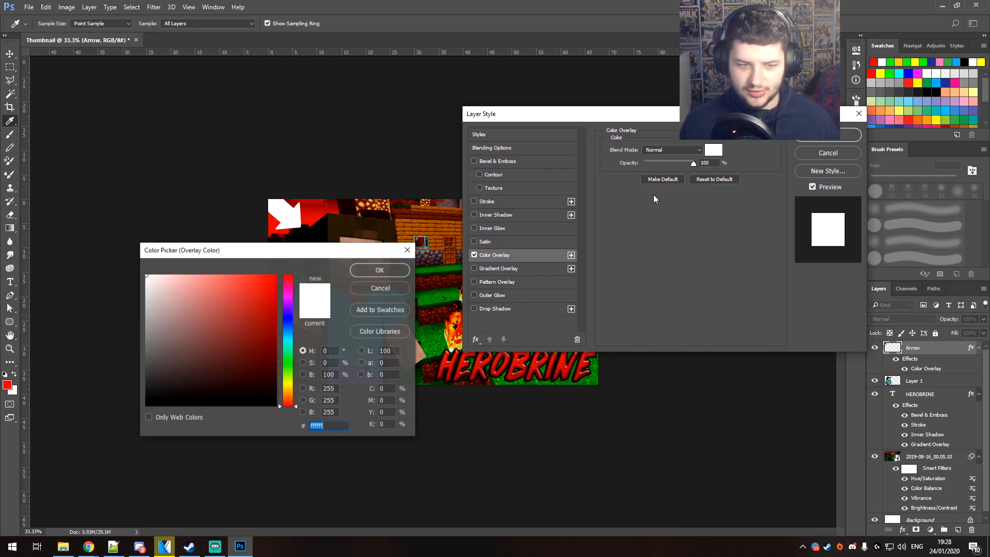
drag(225, 250, 692, 228)
click(754, 338)
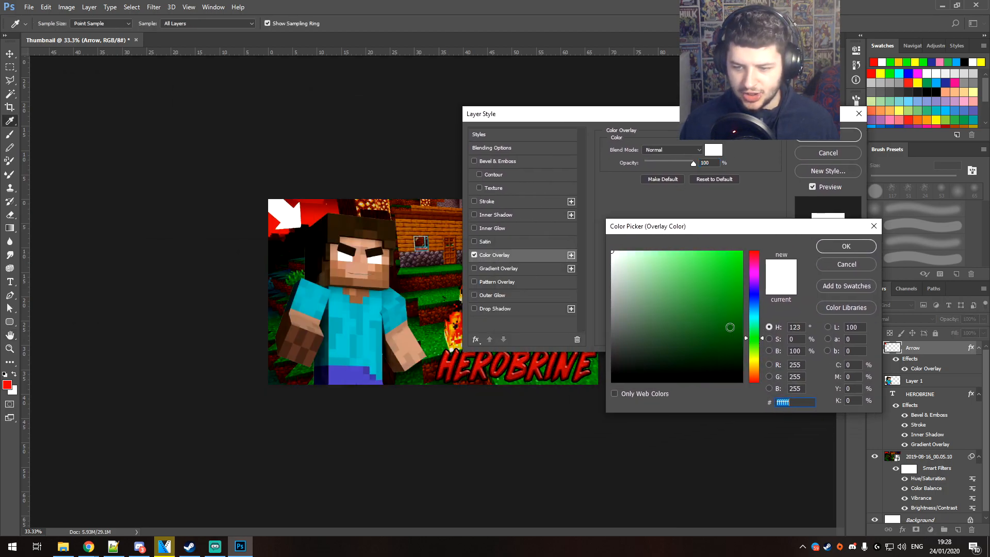
drag(741, 325, 798, 237)
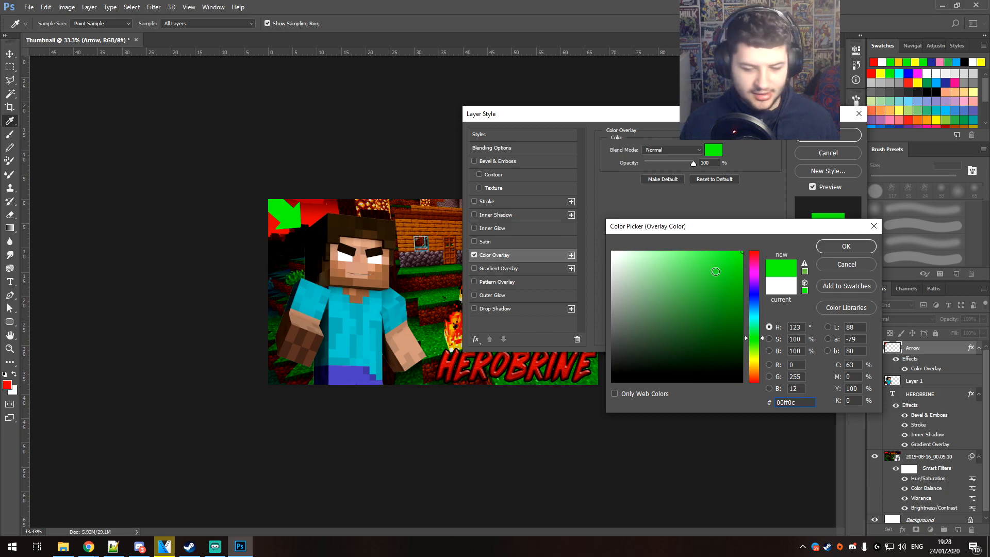
drag(754, 338, 757, 359)
click(847, 246)
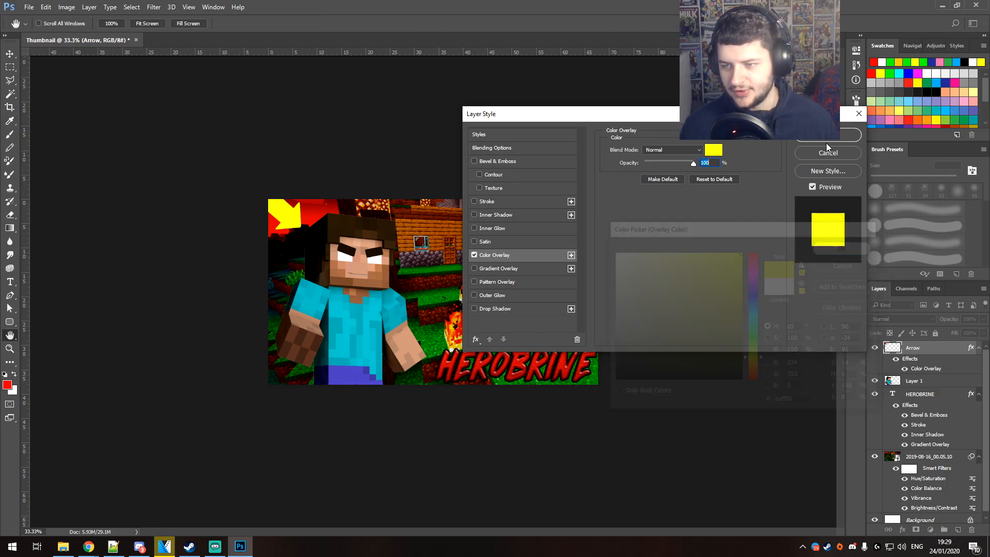
click(828, 135)
Adjust the yellow arrow's transform slightly in the canvas's upper-left corner and nudge the Herobrine figure down
key(ctrl+t)
mouse_move(300, 228)
mouse_down()
mouse_move(309, 236)
mouse_move(302, 222)
mouse_up()
key(Return)
drag(340, 254, 341, 262)
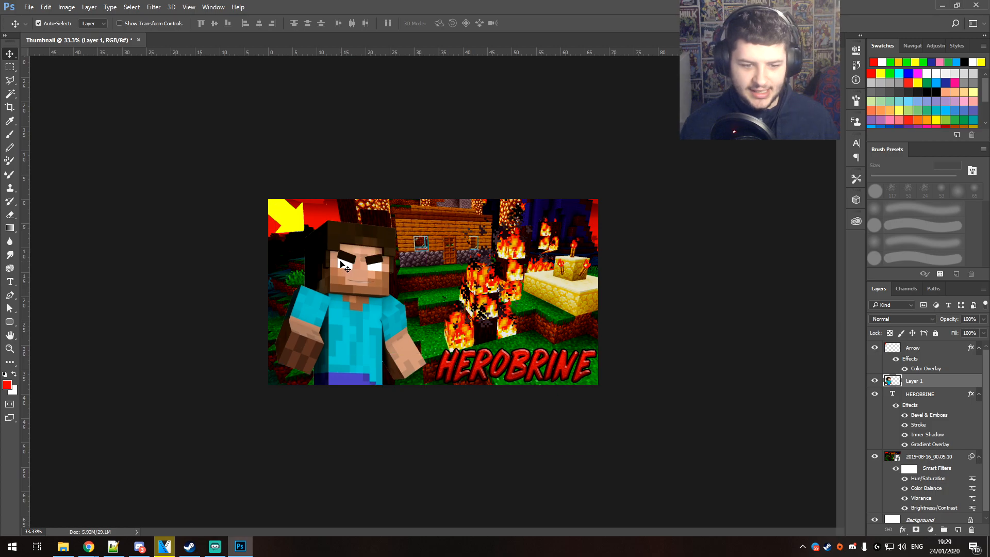
Add a black outside Stroke of 21 px to the Arrow layer
click(285, 221)
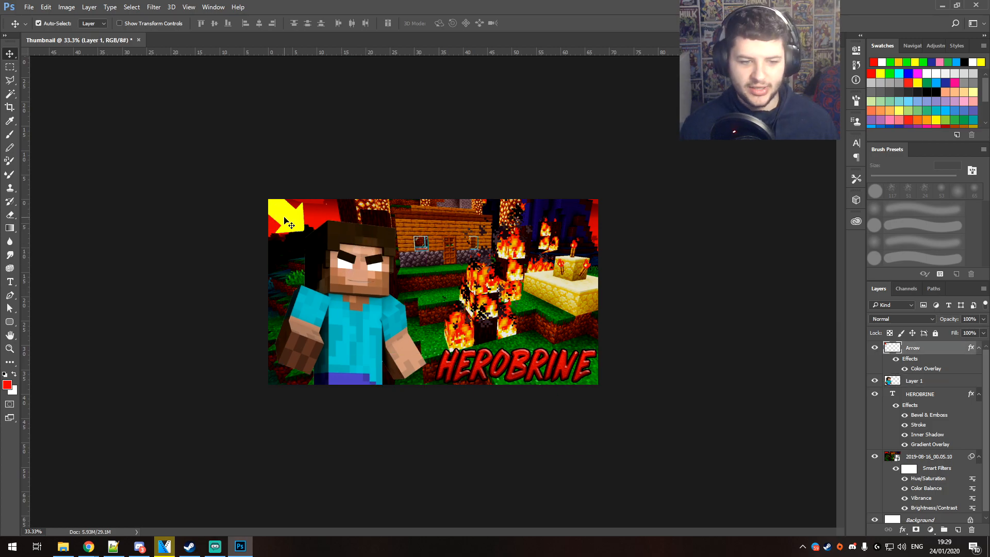
right_click(913, 347)
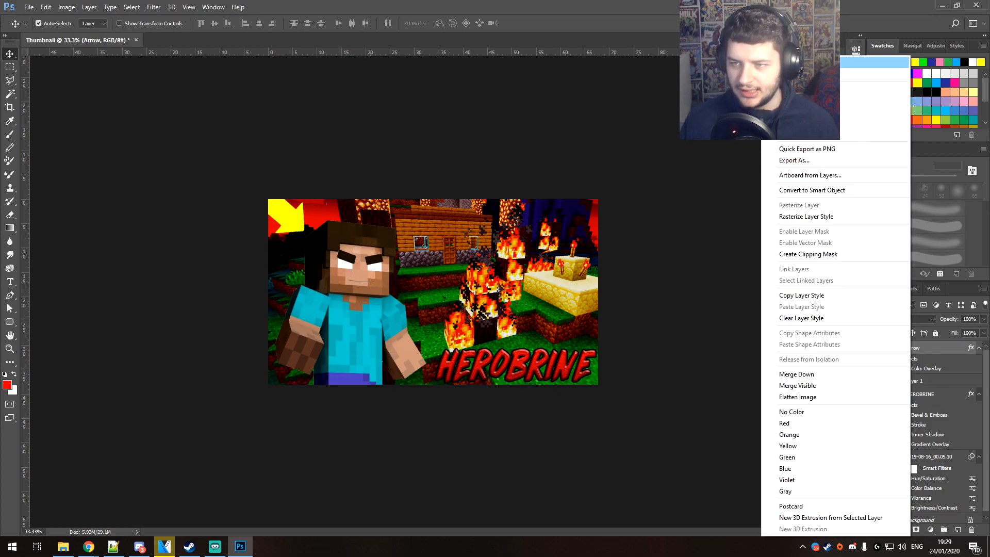
click(877, 63)
click(490, 202)
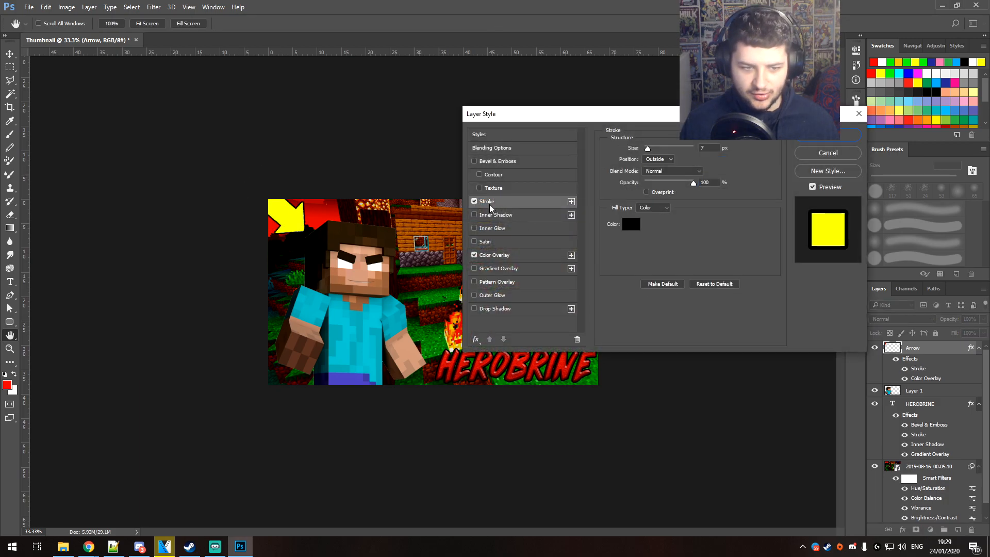
drag(648, 149, 652, 148)
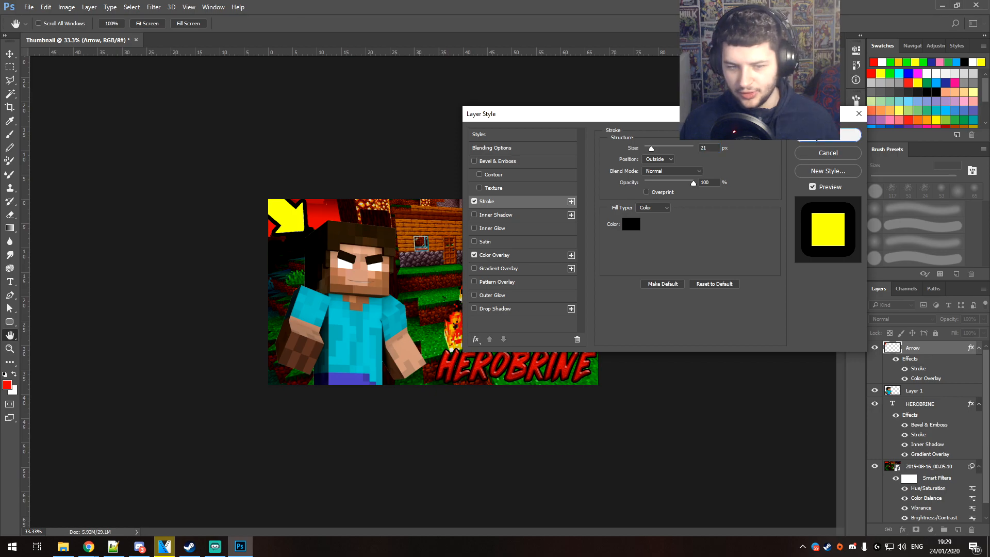
click(816, 137)
Add an outside Stroke to the Herobrine figure on Layer 1, 6 px wide and white (ffffff)
click(338, 259)
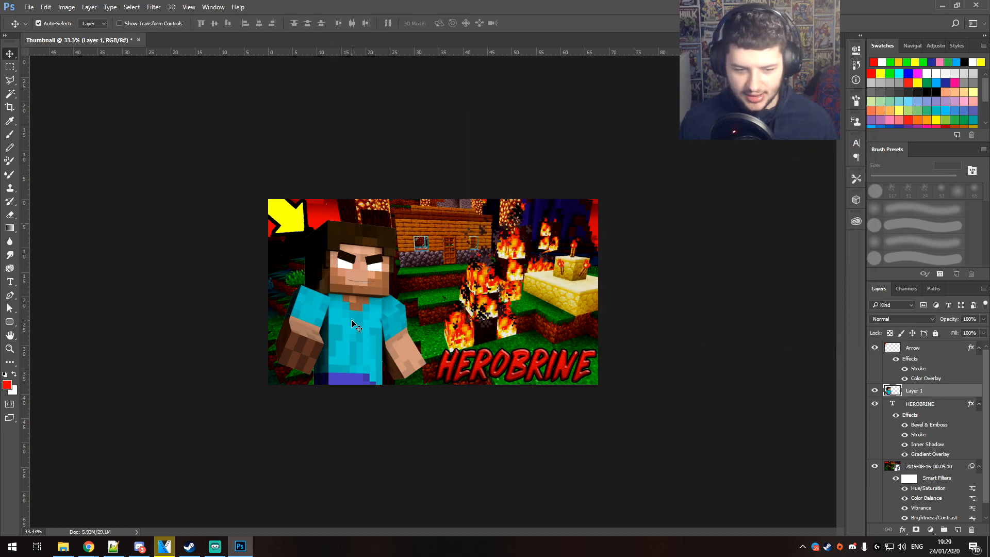
right_click(913, 391)
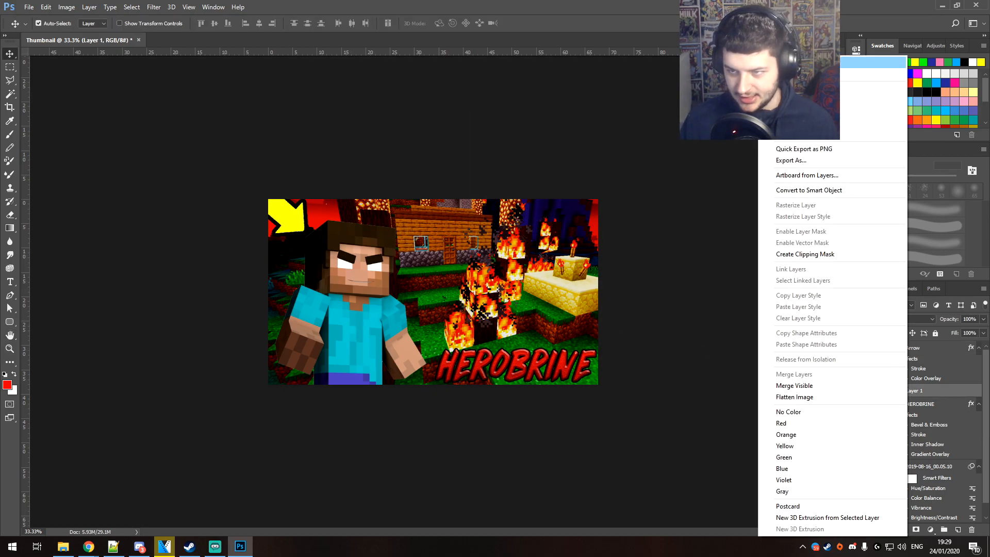
click(871, 62)
click(487, 200)
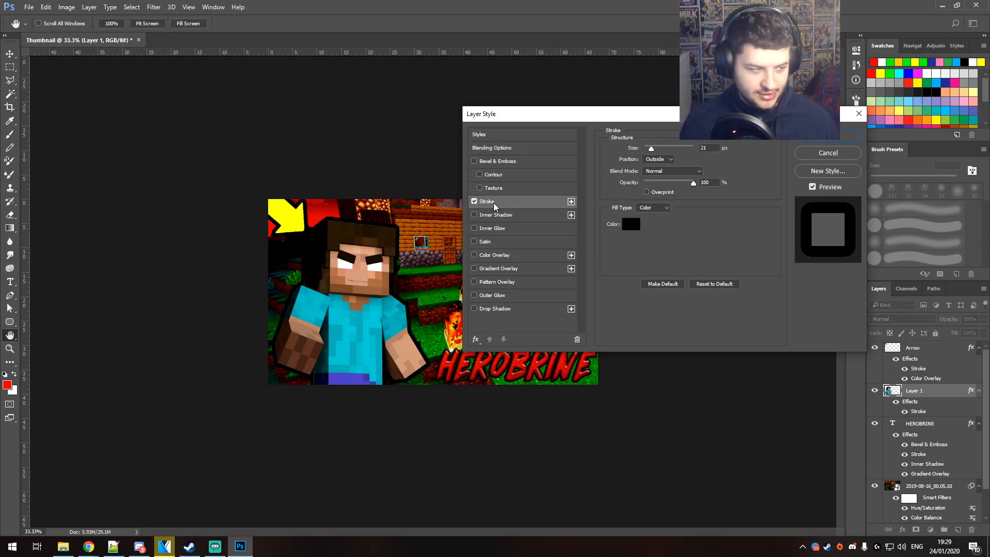
drag(651, 148, 650, 150)
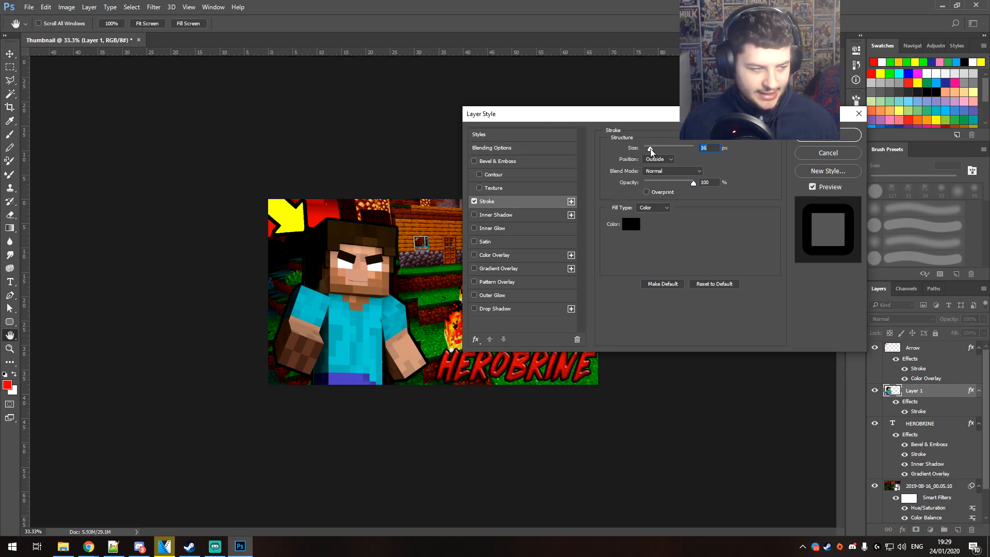
click(625, 227)
text(ffffff)
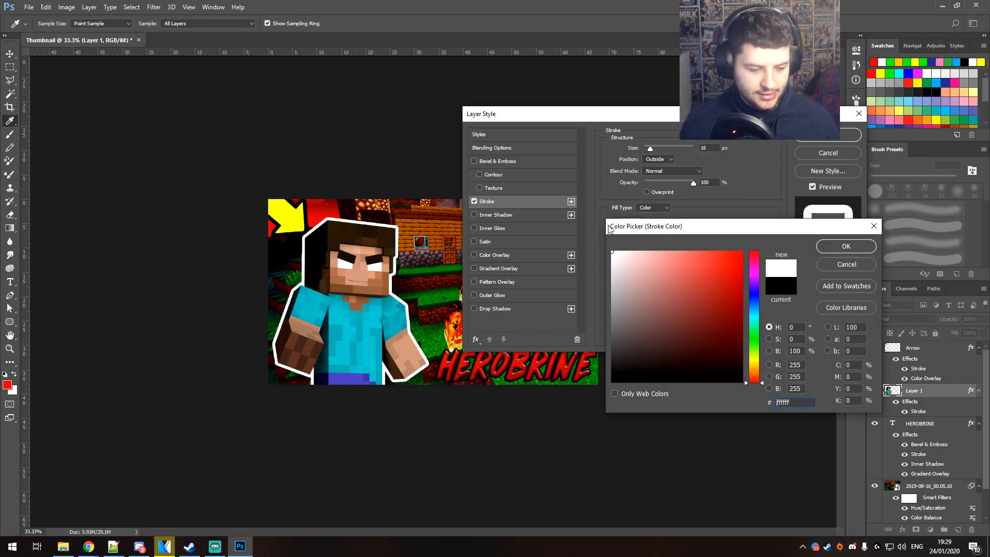
click(828, 245)
drag(649, 147, 647, 149)
key(Return)
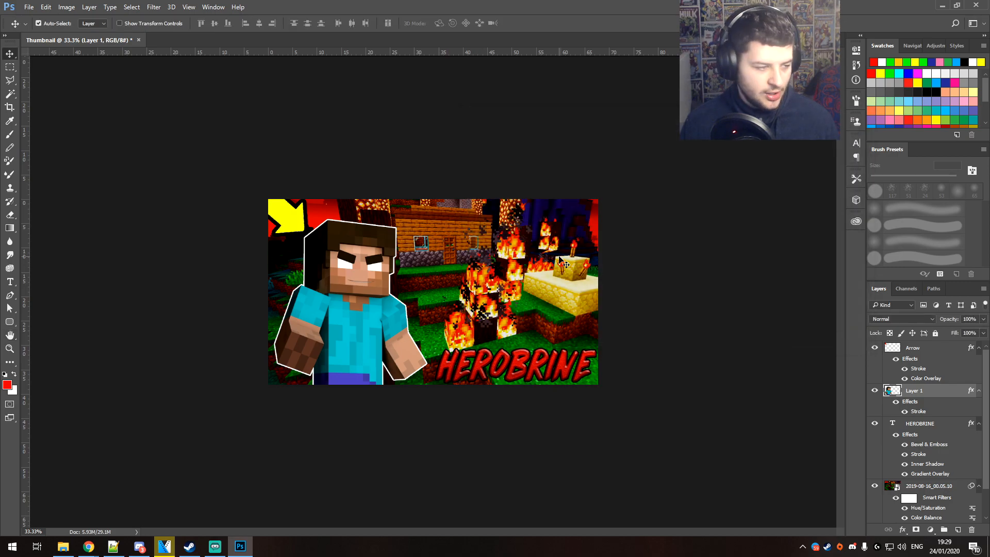
Change the color of the Herobrine figure's stroke on Layer 1 to black (000000)
right_click(921, 391)
click(853, 61)
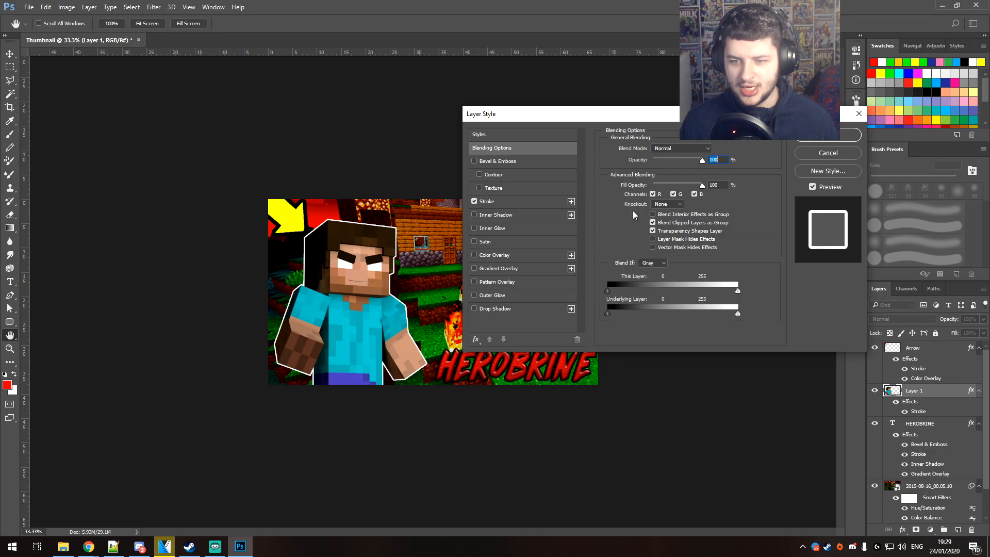
click(630, 224)
drag(631, 269, 614, 383)
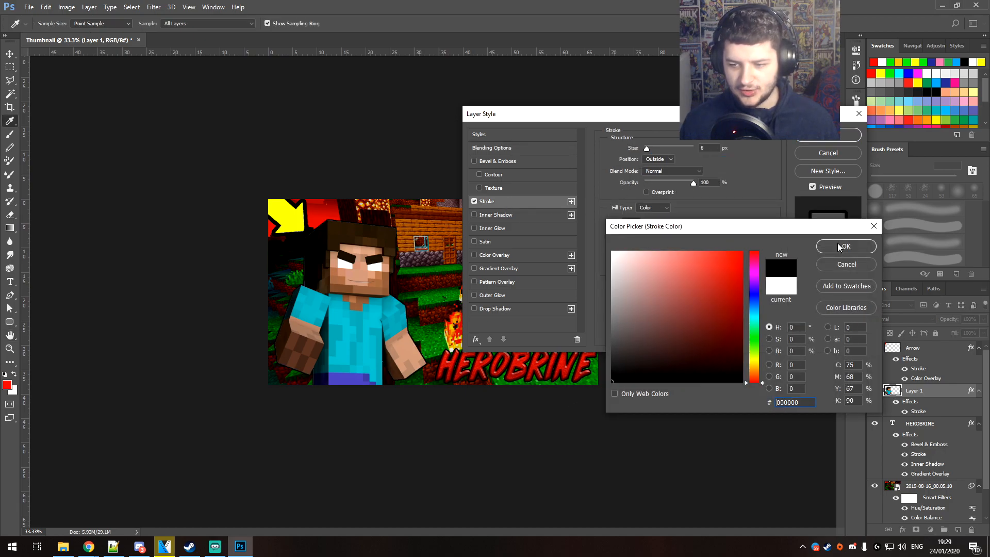
click(842, 248)
Compare the Inside and Outside positions for Layer 1's stroke at 100% zoom and apply it with the position Inside
click(658, 159)
click(653, 172)
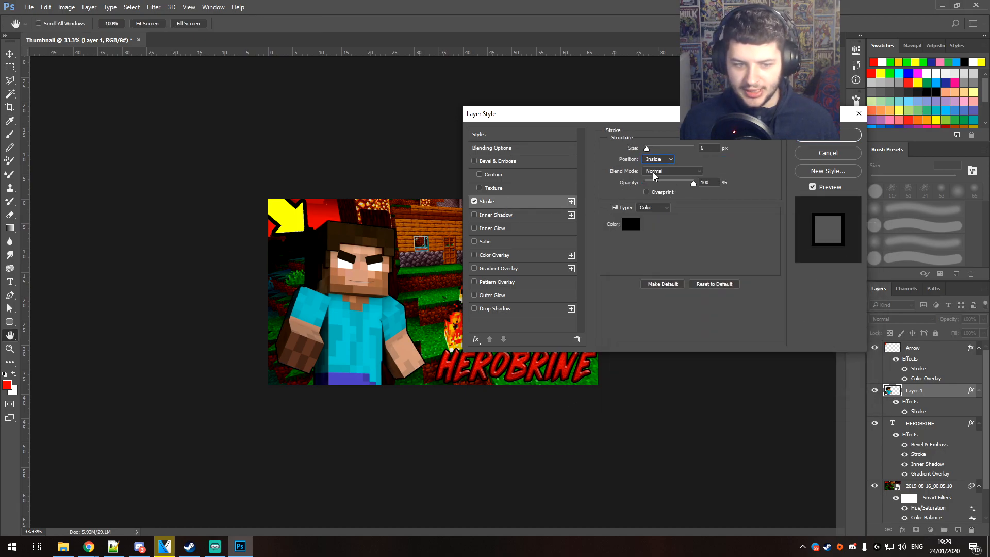
click(655, 159)
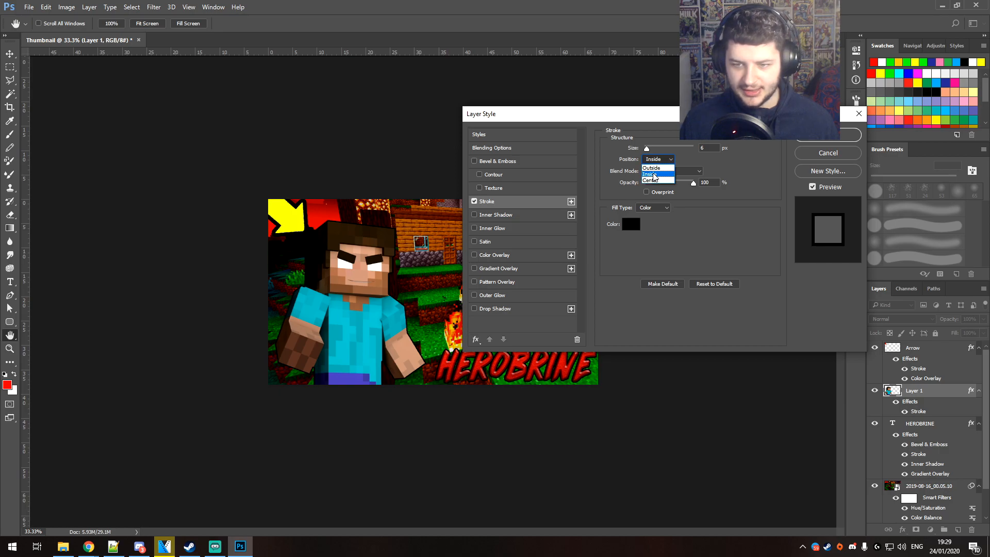
click(655, 166)
key(ctrl+1)
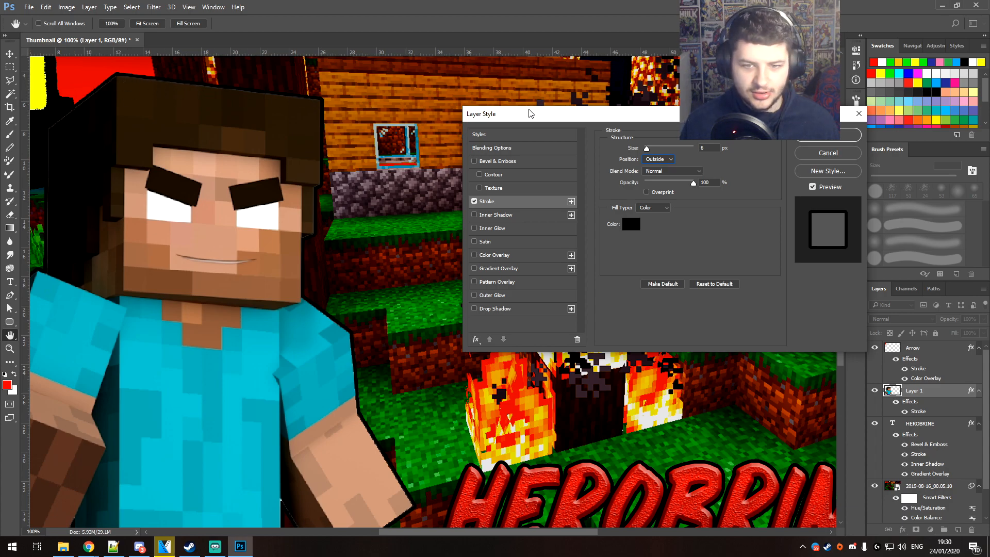
click(656, 159)
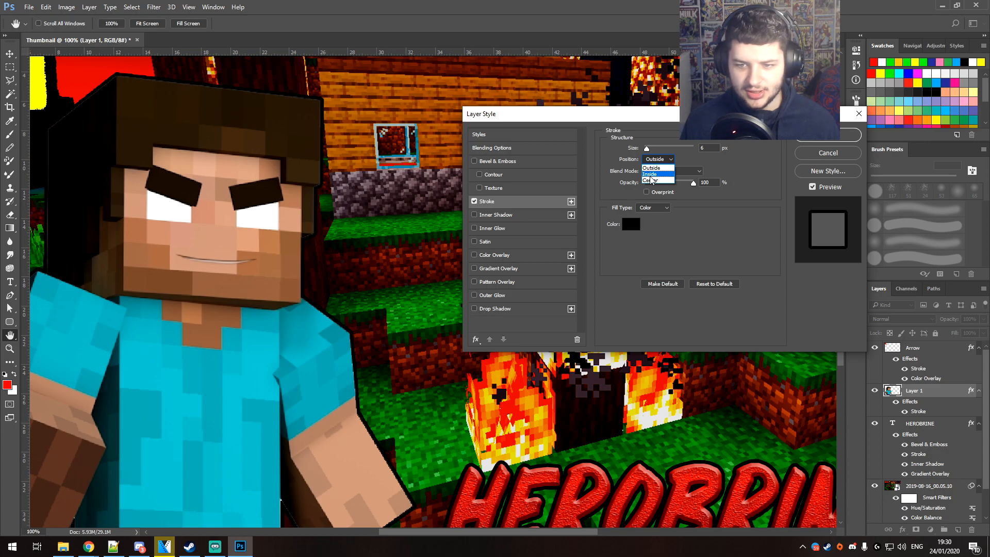
click(651, 175)
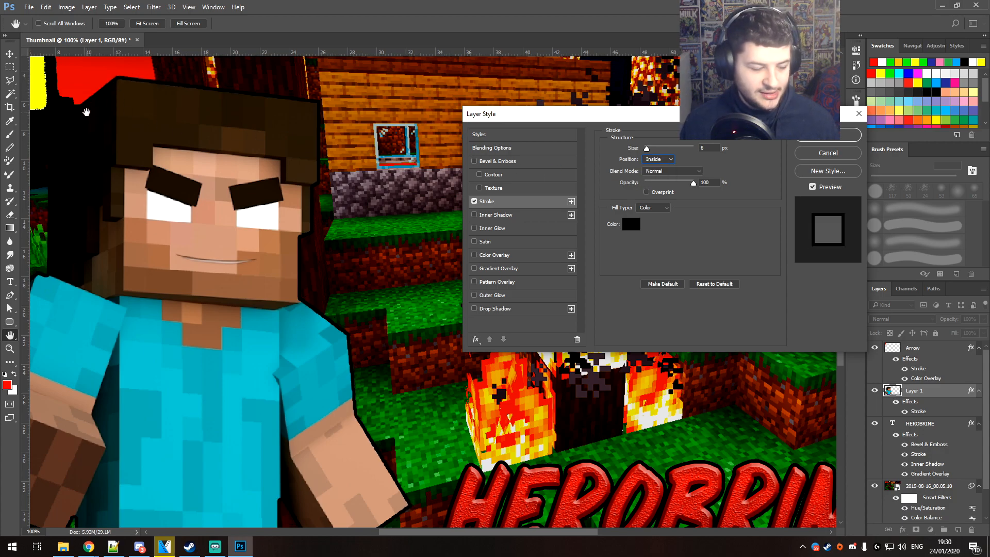
click(826, 135)
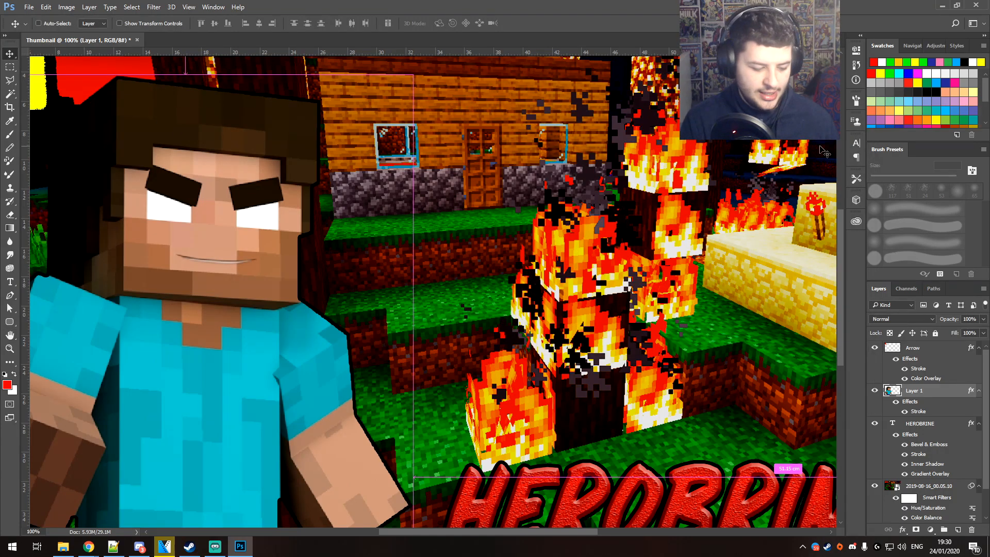
Deselect all layers and start saving the thumbnail under a new name in Pictures, with JPEG as the file type
key(ctrl+minus)
key(ctrl+minus)
key(ctrl+minus)
key(ctrl+minus)
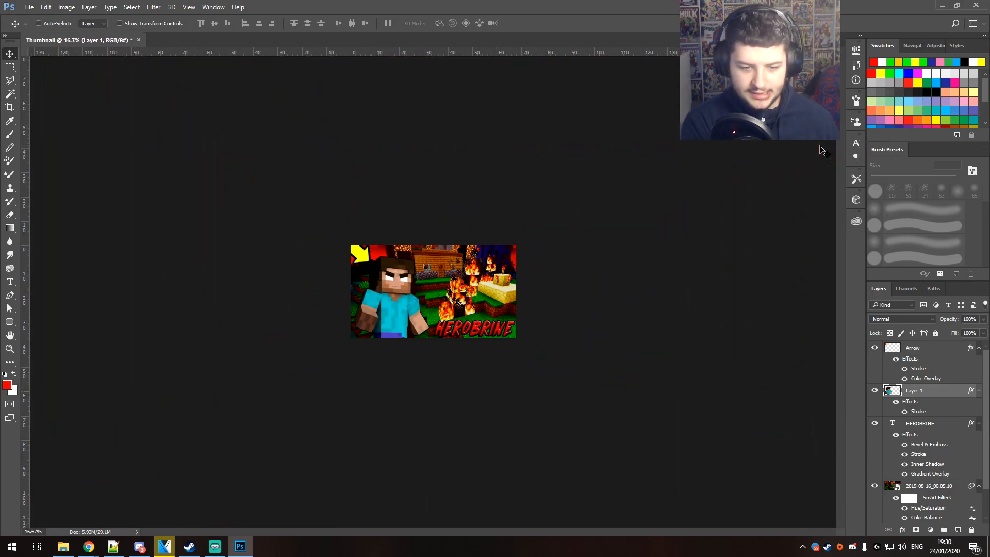
click(647, 221)
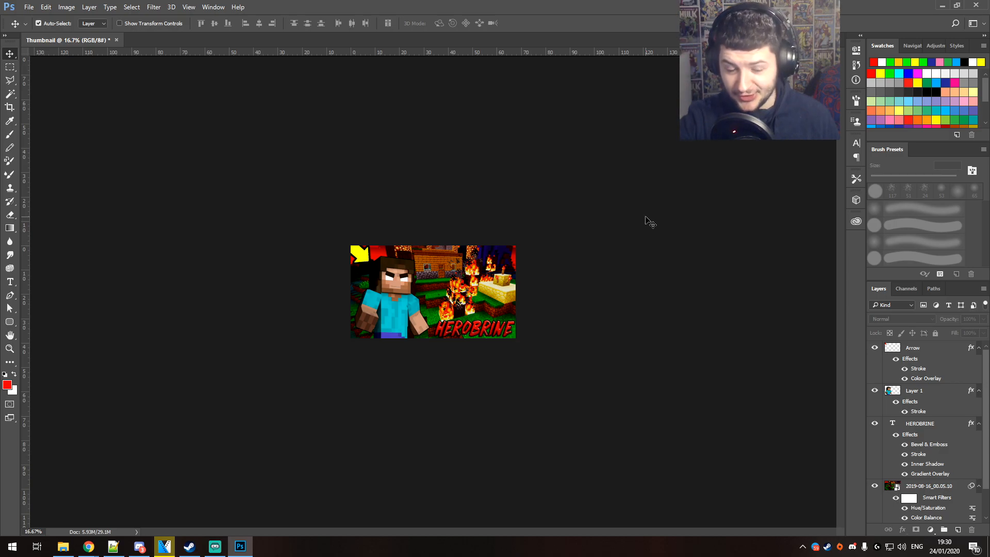
click(31, 7)
click(57, 120)
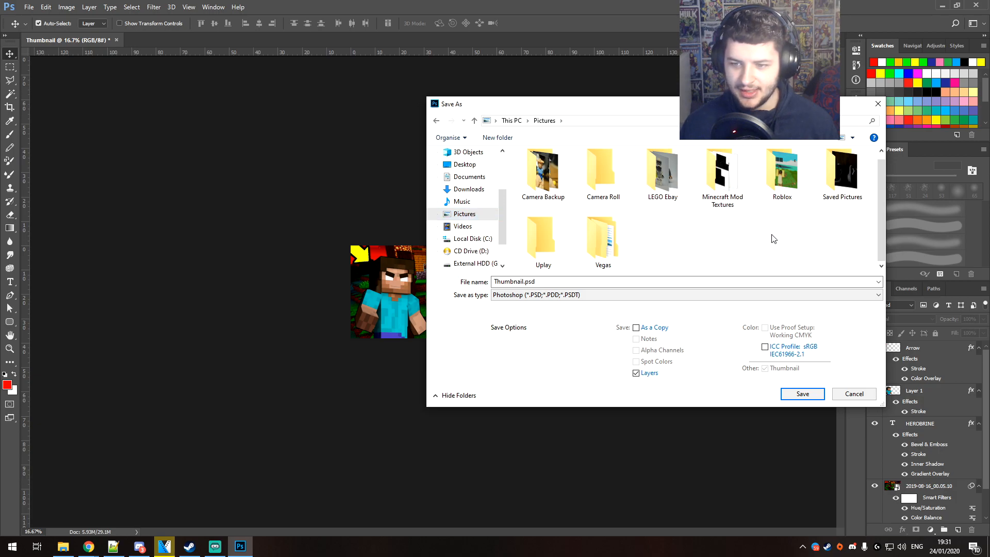
click(518, 295)
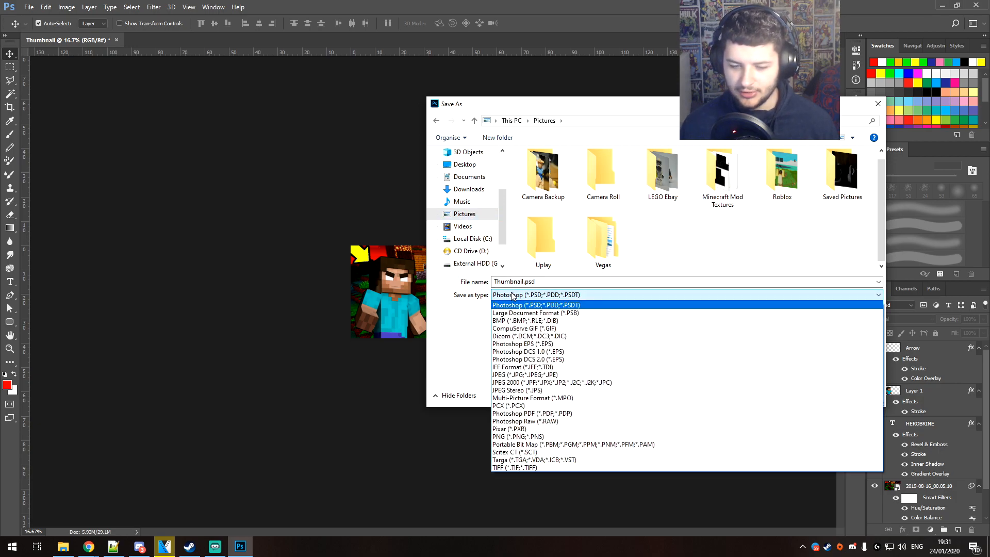
click(533, 297)
click(525, 282)
click(525, 283)
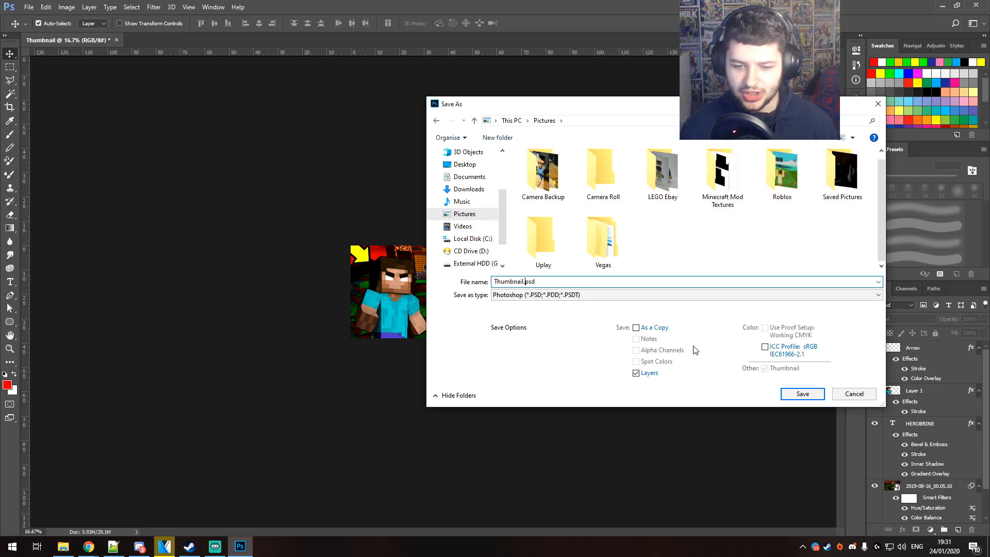
click(582, 295)
click(526, 372)
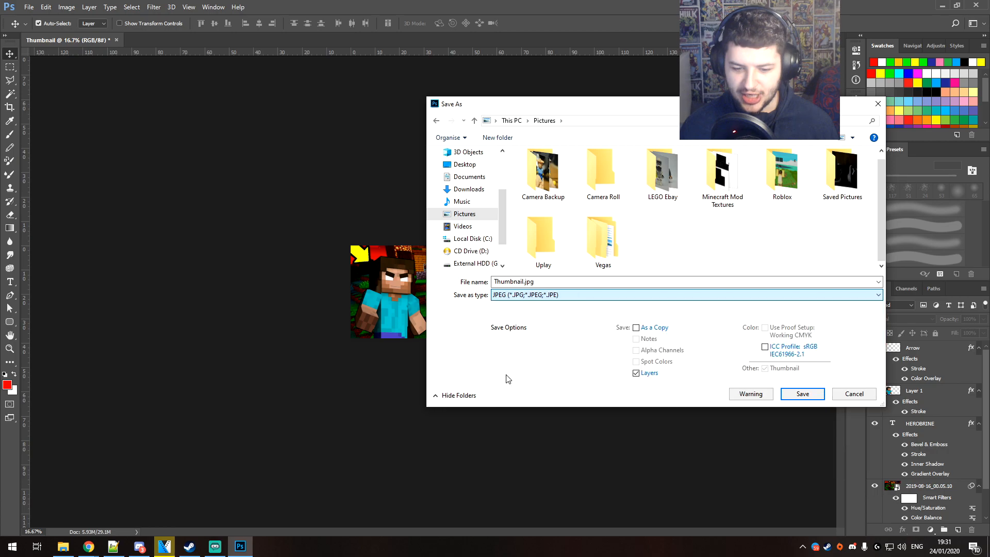
Name the file Minecraft Herobrine Tutorial Thumb.jpg and save it with JPEG quality 10 (Maximum) and Baseline ("Standard") format
double_click(522, 281)
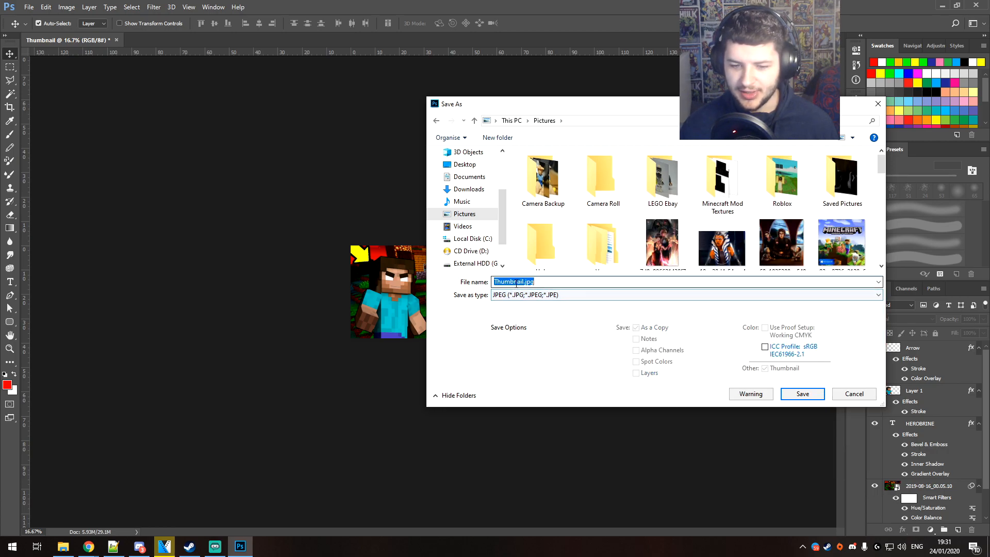
text(Minecraft Herobrine Tutorial)
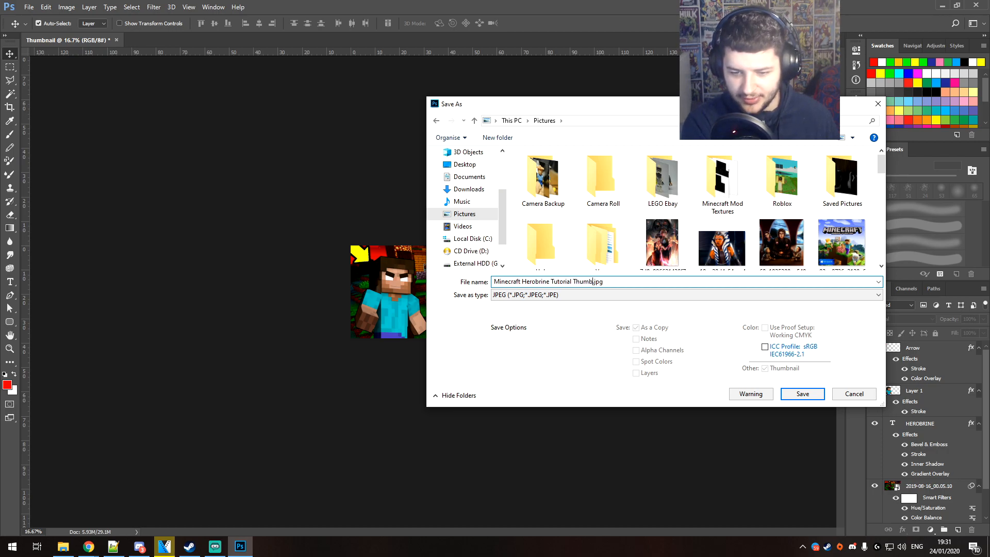
click(796, 394)
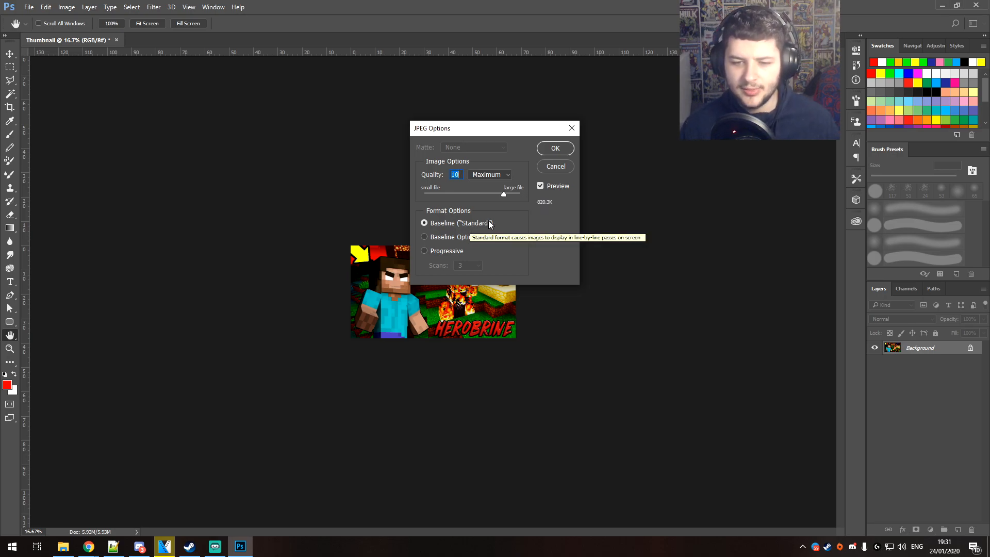
click(562, 148)
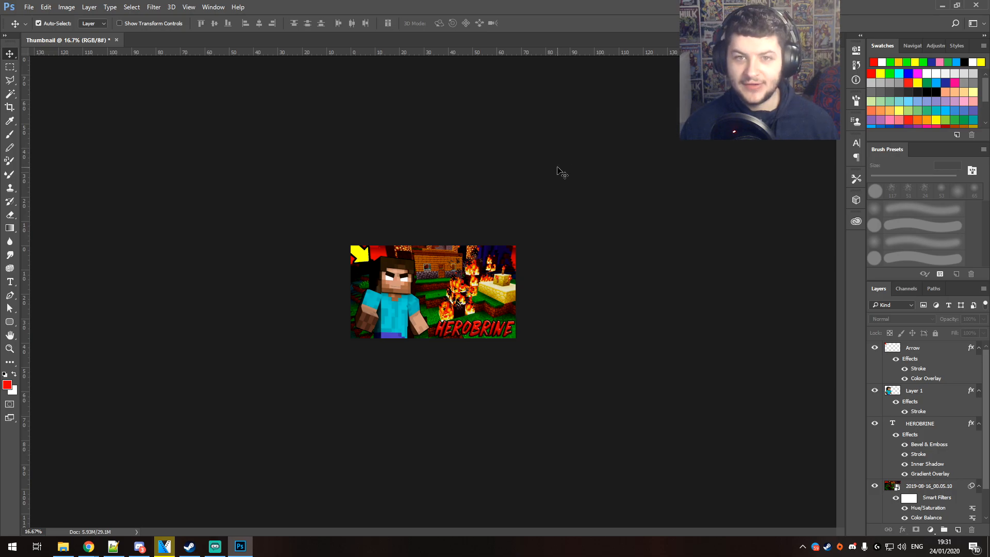